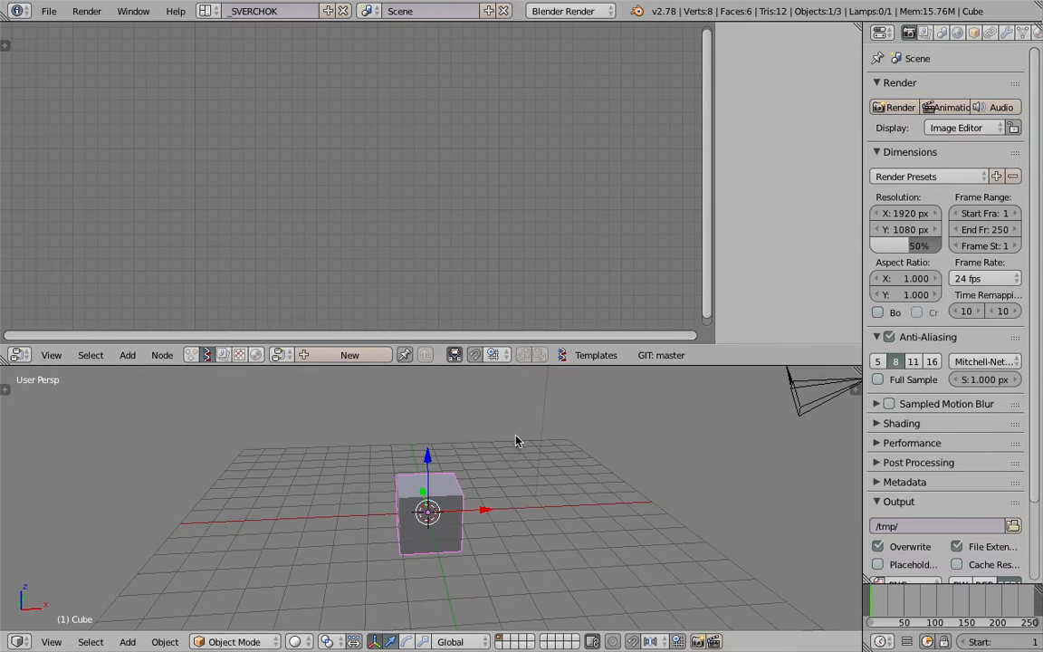
# Step: Delete every default object from the scene
pyautogui.moveTo(513, 450); pyautogui.dragTo(462, 467, button='middle')
pyautogui.press('a')
pyautogui.press('a')
pyautogui.press('x')
pyautogui.click(518, 456)
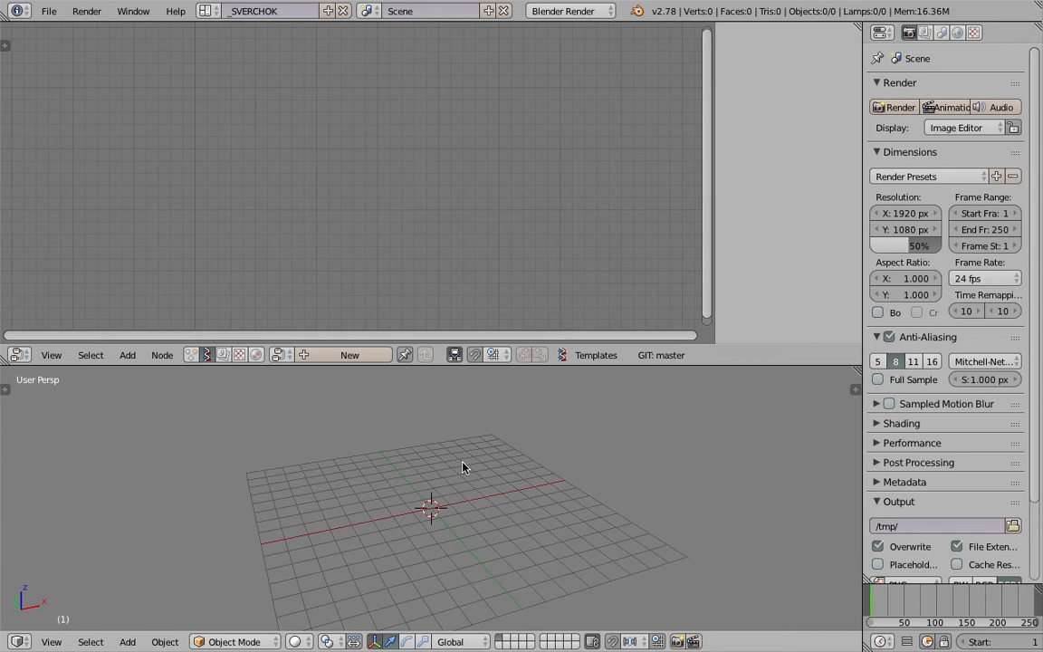
pyautogui.moveTo(462, 467); pyautogui.dragTo(502, 465, button='middle')
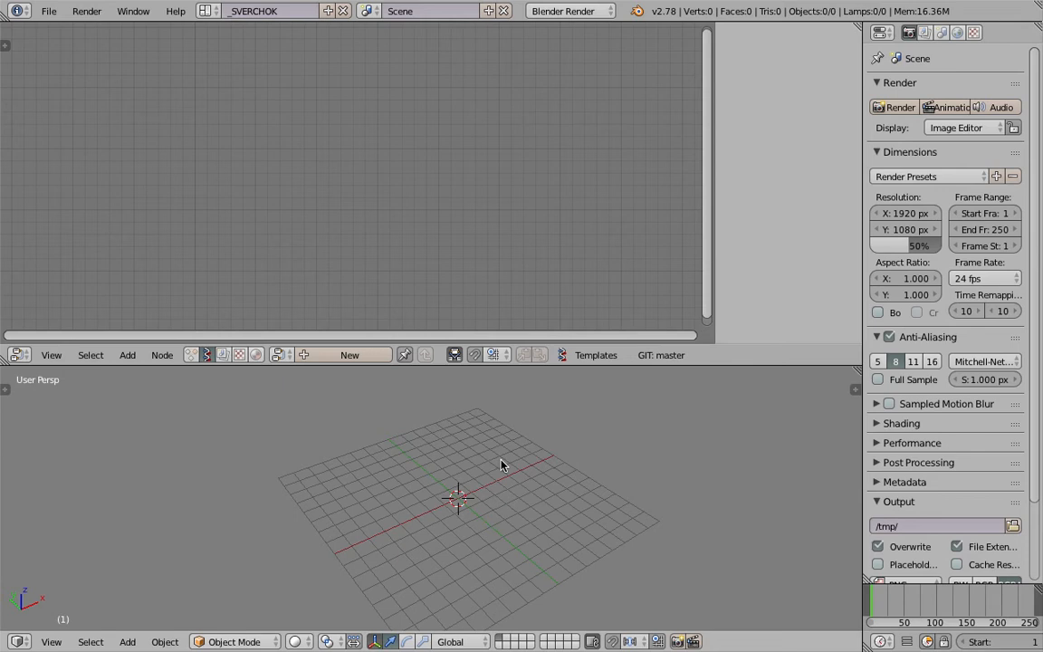
pyautogui.moveTo(503, 464); pyautogui.dragTo(506, 470, button='middle')
pyautogui.moveTo(425, 480); pyautogui.dragTo(460, 475, button='middle')
pyautogui.hotkey('shift', 'a')
pyautogui.moveTo(444, 400)
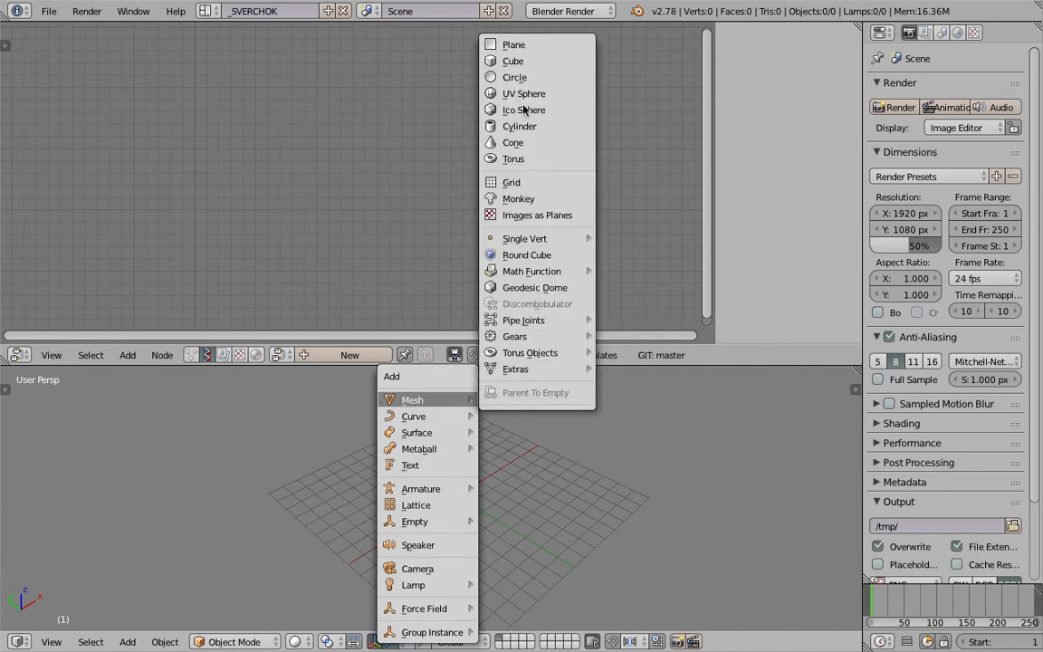
pyautogui.click(307, 379)
pyautogui.hotkey('shift', 'a')
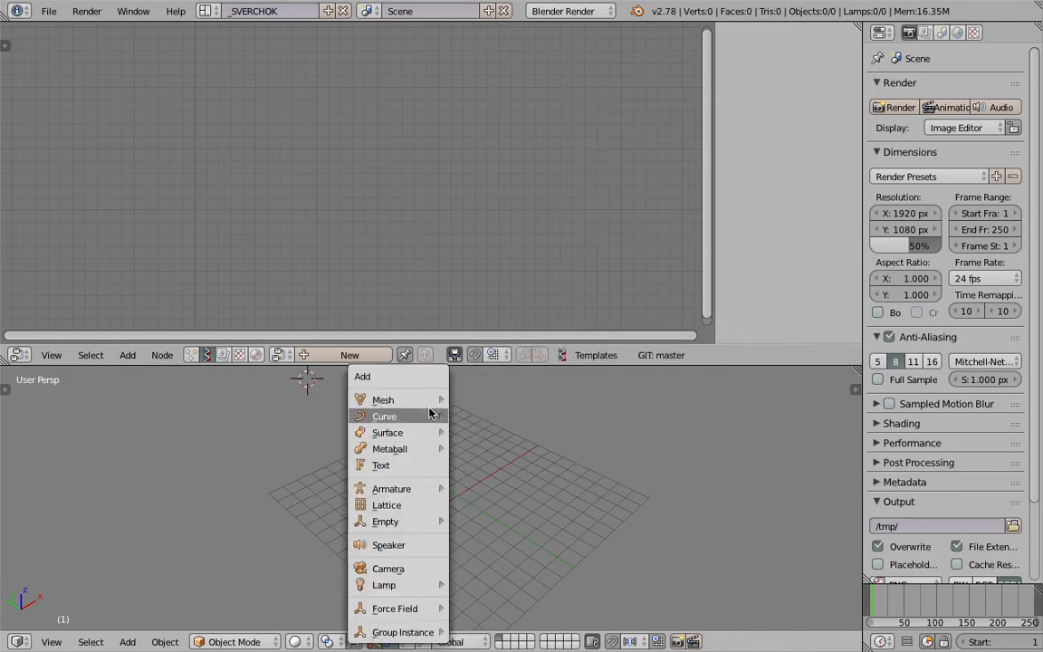
# Step: Create a new Sverchok node tree and add a Circle generator node to it
pyautogui.click(326, 355)
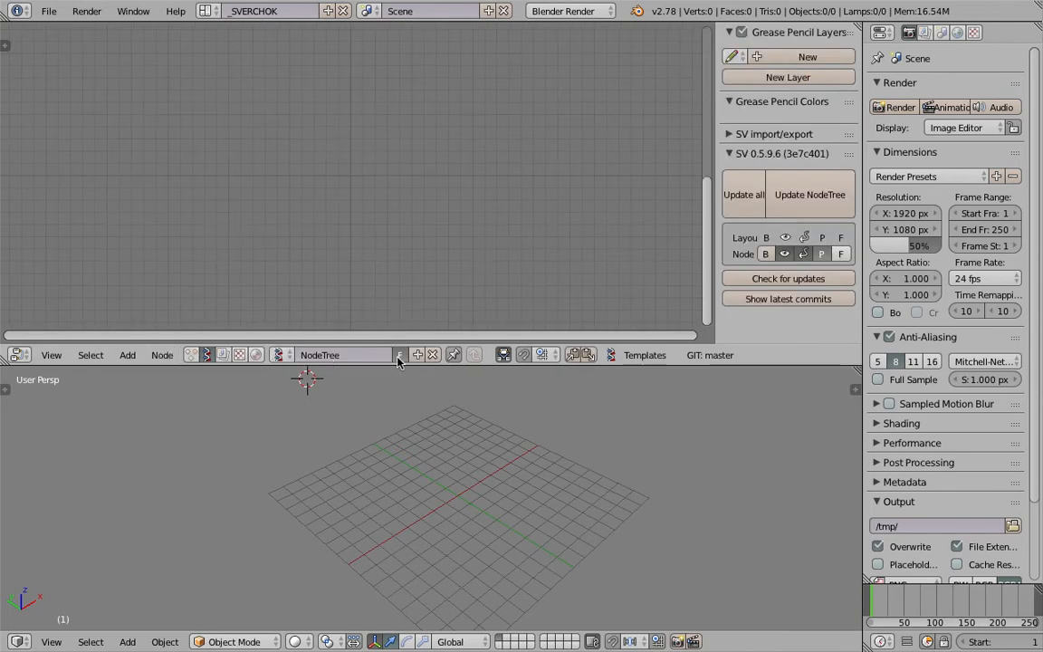
pyautogui.hotkey('shift', 'a')
pyautogui.moveTo(297, 262)
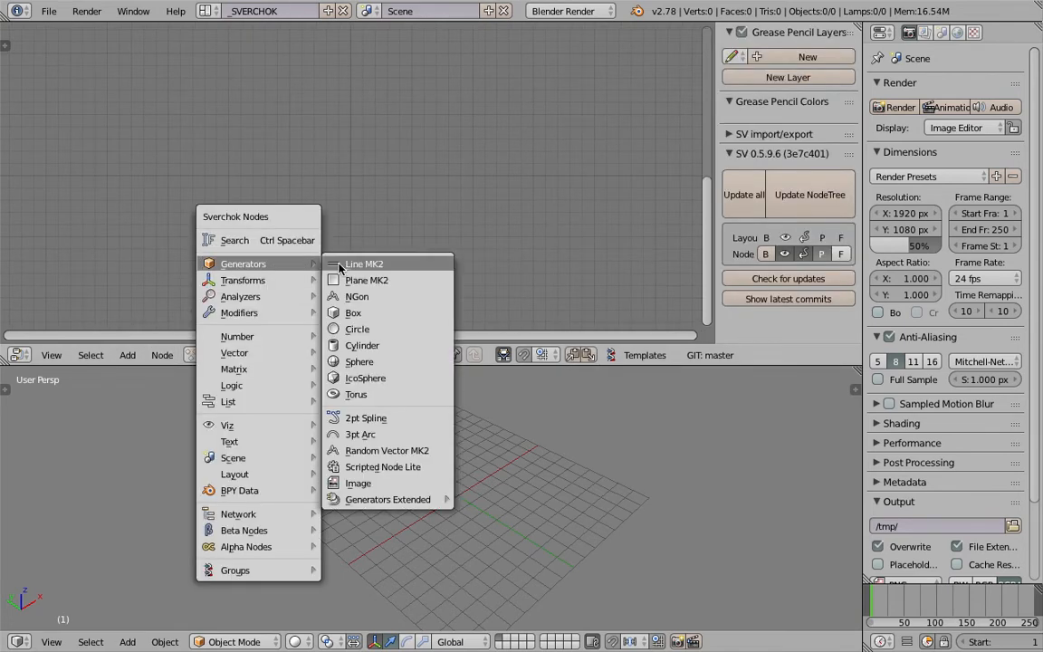
pyautogui.click(358, 332)
pyautogui.click(243, 125)
# Step: Add a Viewer BMesh node and connect the Circle's vertices and polygons to its vertices and faces inputs
pyautogui.hotkey('shift', 'a')
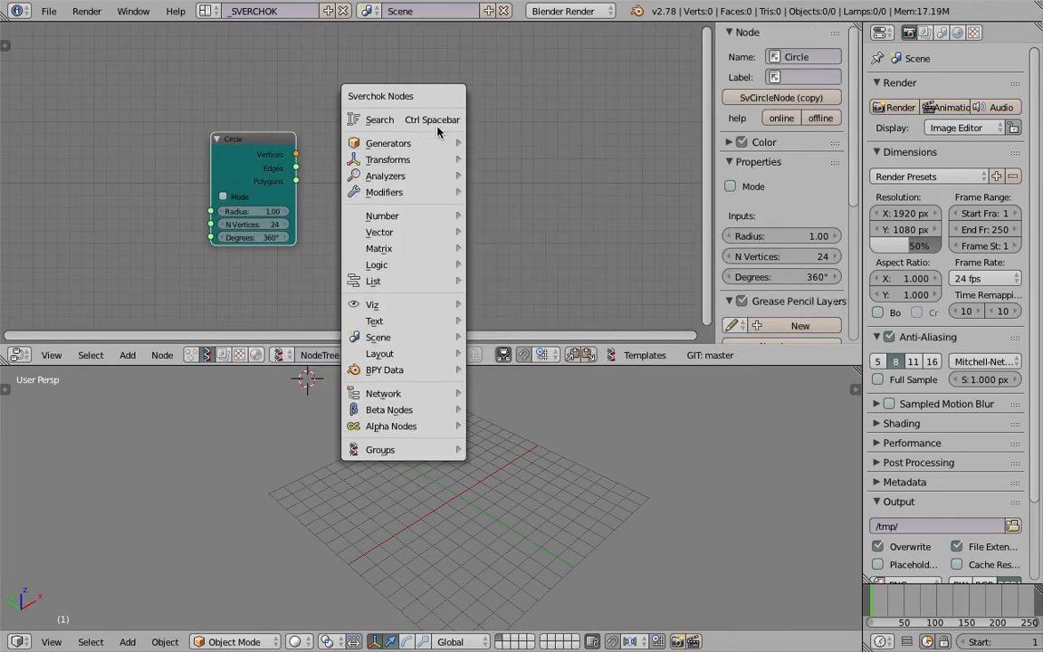
pyautogui.click(433, 122)
pyautogui.write('bm')
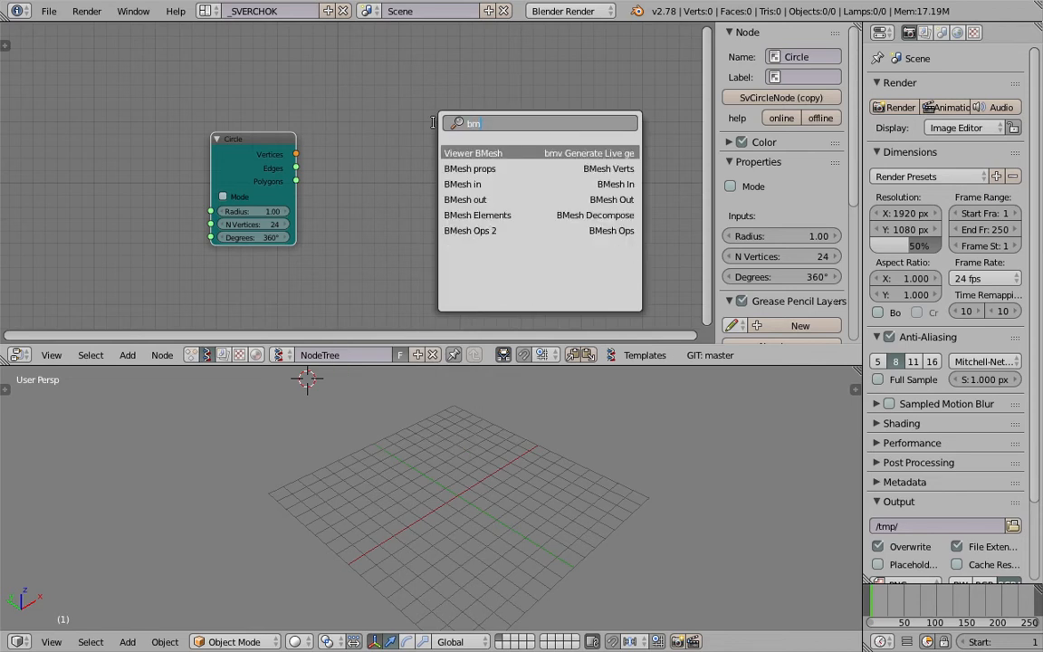
pyautogui.press('Return')
pyautogui.click(391, 122)
pyautogui.moveTo(295, 154); pyautogui.dragTo(389, 230)
pyautogui.moveTo(295, 182); pyautogui.dragTo(389, 255)
# Step: Select the generated circle mesh in the 3D view
pyautogui.scroll(5, 438, 397)
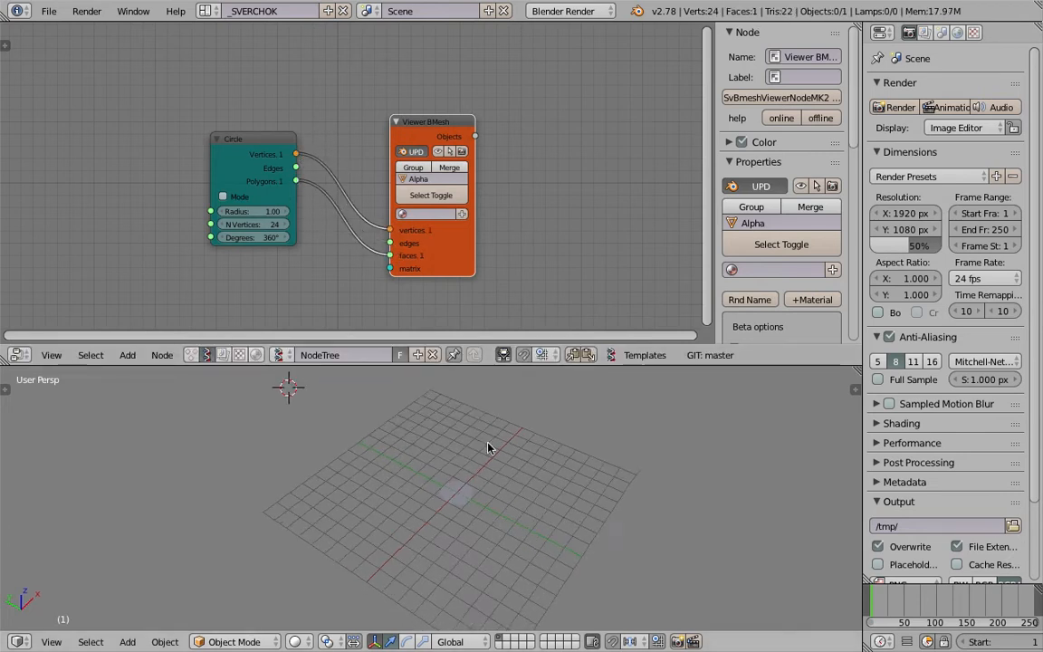
pyautogui.rightClick(503, 467)
pyautogui.moveTo(541, 453); pyautogui.dragTo(579, 435, button='middle')
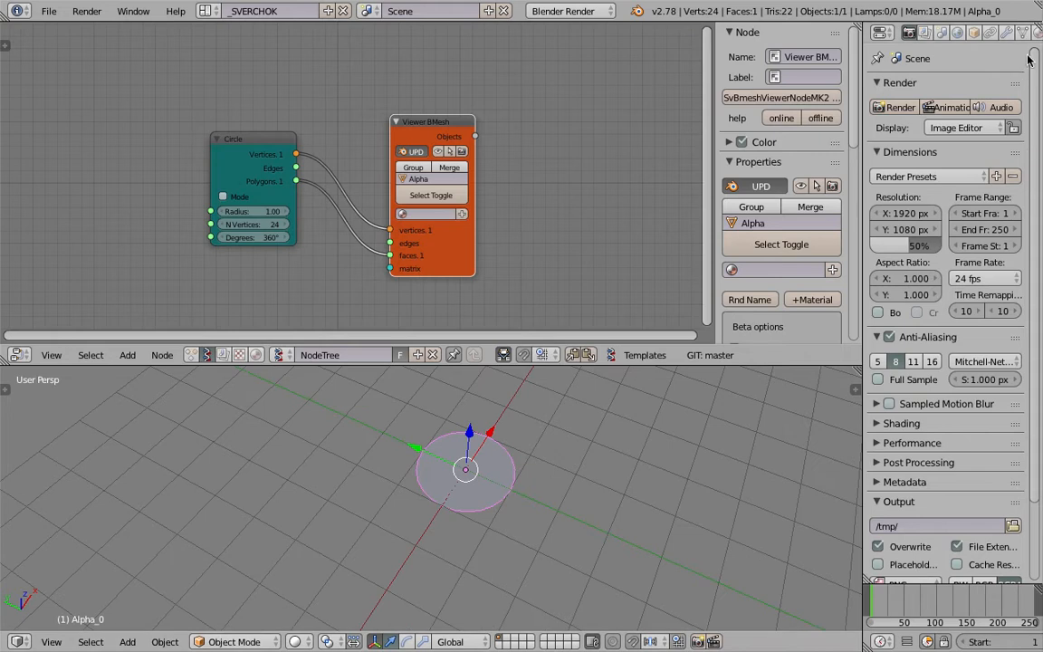
# Step: Split the properties area and turn its upper part into an Outliner
pyautogui.moveTo(1036, 35); pyautogui.dragTo(1035, 172)
pyautogui.click(880, 32)
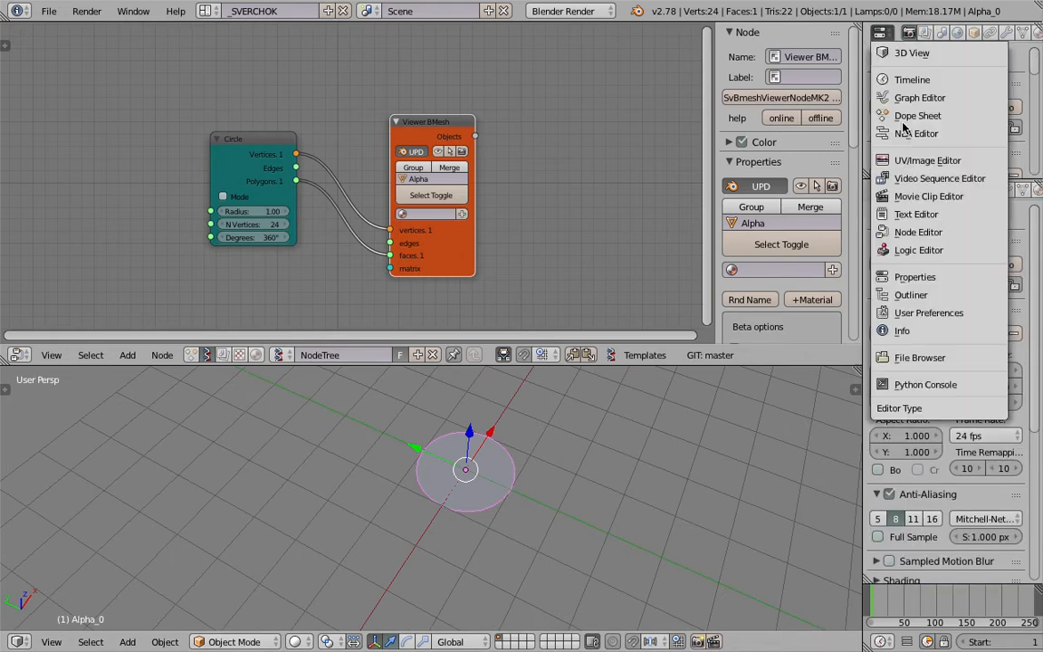
pyautogui.click(910, 294)
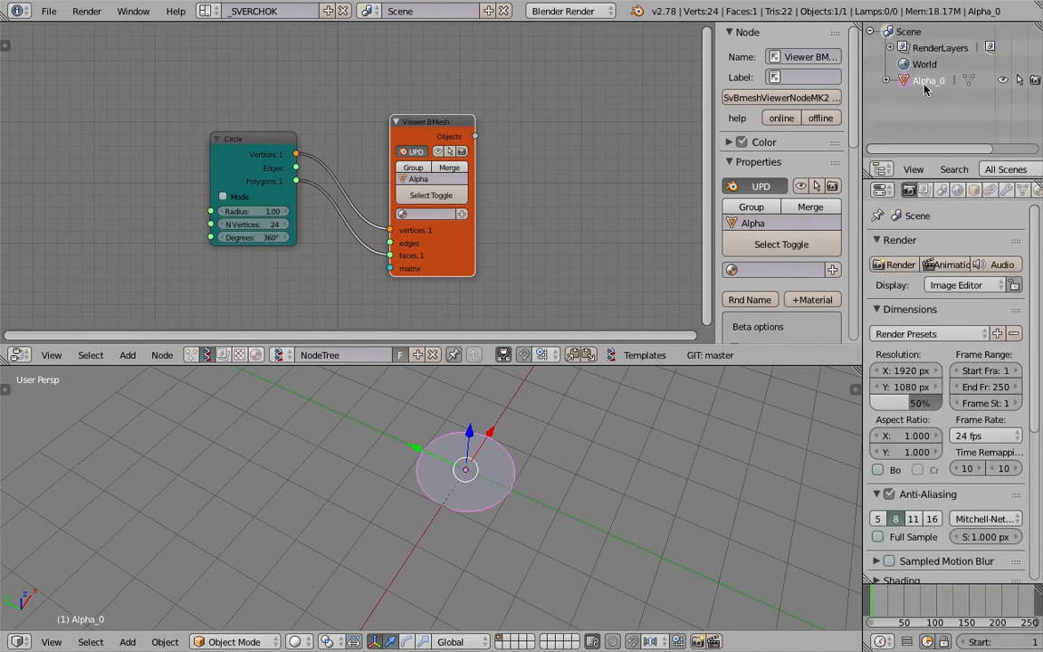
# Step: Rearrange the Circle and Viewer BMesh nodes so they sit side by side with a small gap
pyautogui.moveTo(472, 247); pyautogui.dragTo(528, 227)
pyautogui.moveTo(552, 399); pyautogui.dragTo(471, 435, button='middle')
pyautogui.moveTo(269, 146); pyautogui.dragTo(290, 138)
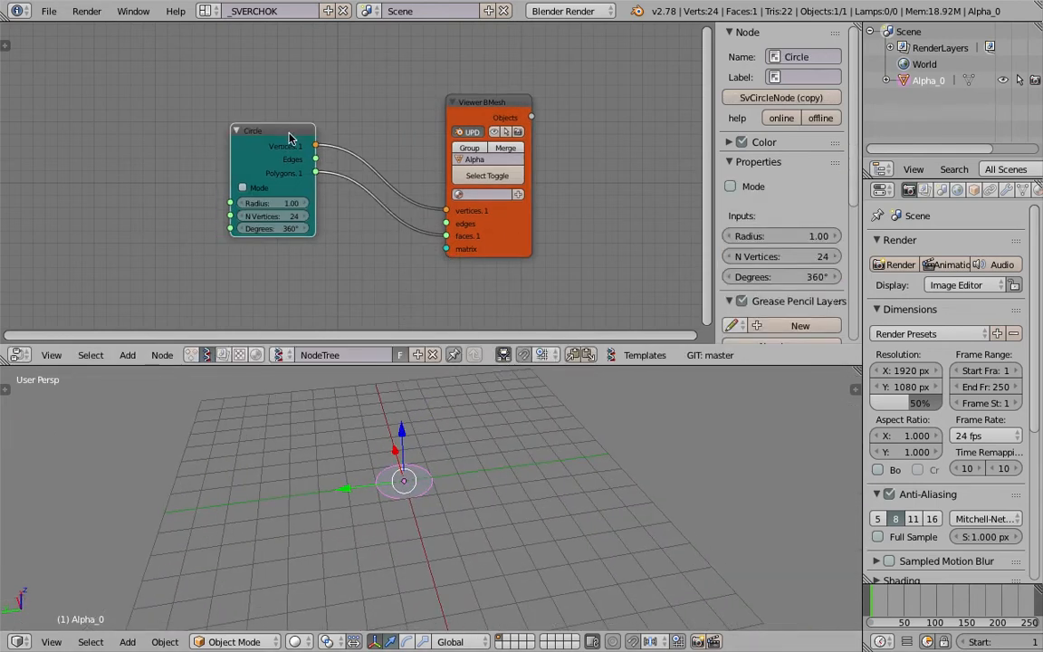
pyautogui.moveTo(473, 103); pyautogui.dragTo(441, 107)
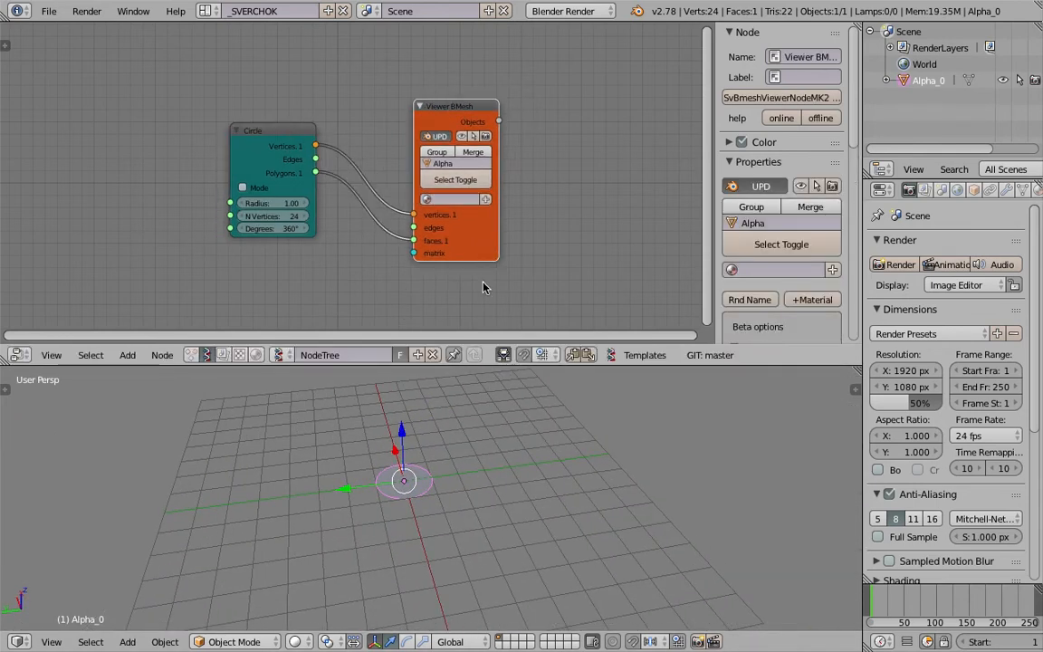
# Step: Add a new material to the circle mesh and enable Object Color and Shadeless on it
pyautogui.moveTo(465, 454); pyautogui.dragTo(420, 464, button='middle')
pyautogui.moveTo(486, 473); pyautogui.dragTo(477, 443, button='middle')
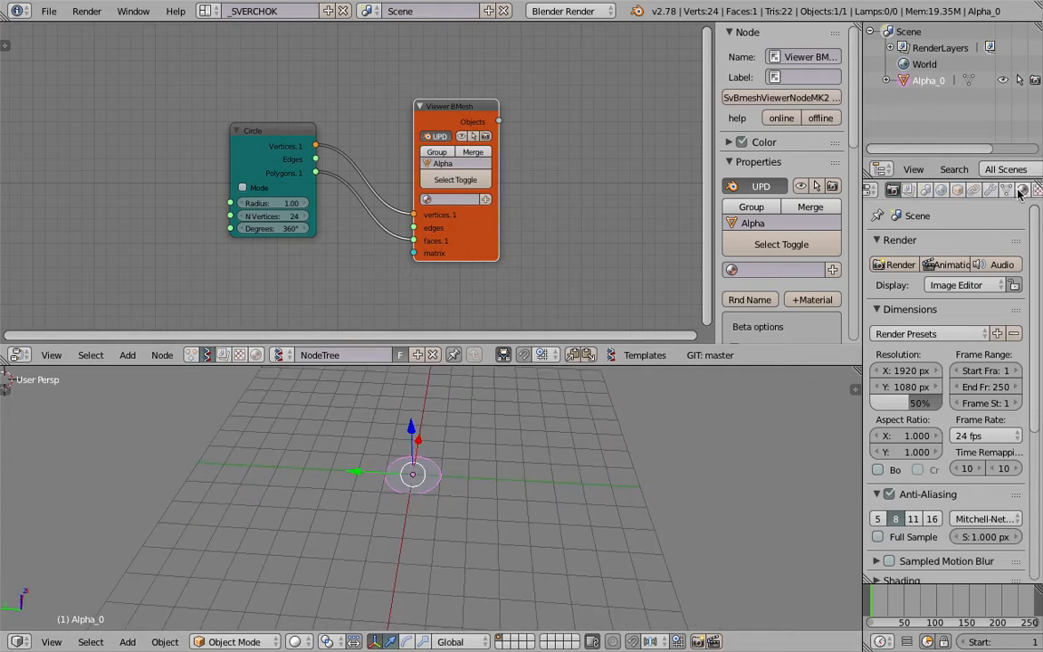
pyautogui.click(1022, 190)
pyautogui.click(934, 297)
pyautogui.scroll(-12, 953, 441)
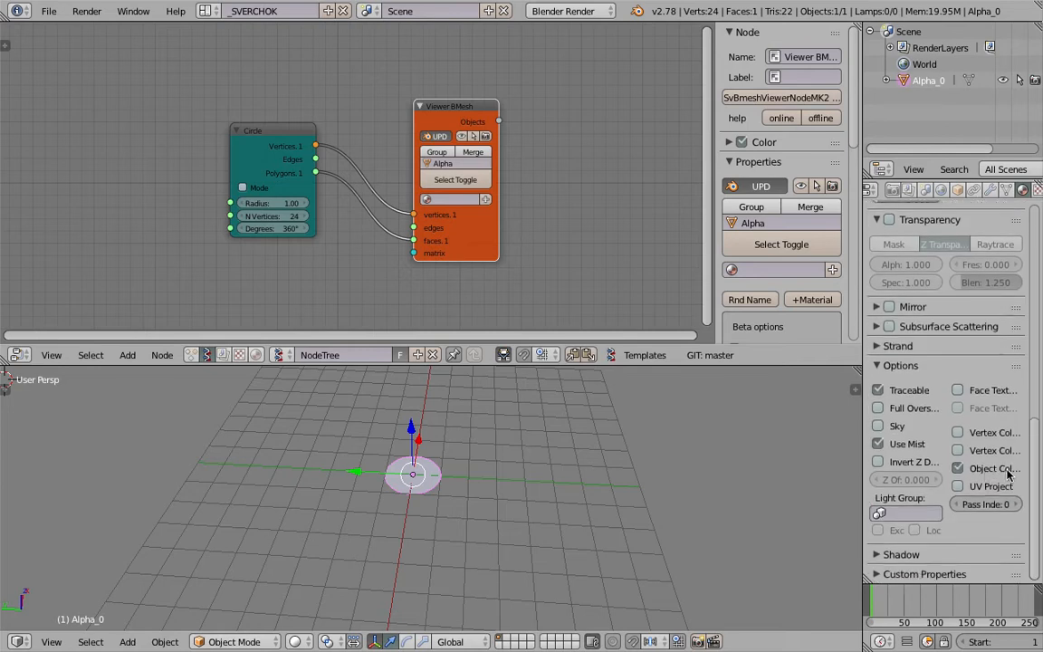
pyautogui.scroll(7, 933, 426)
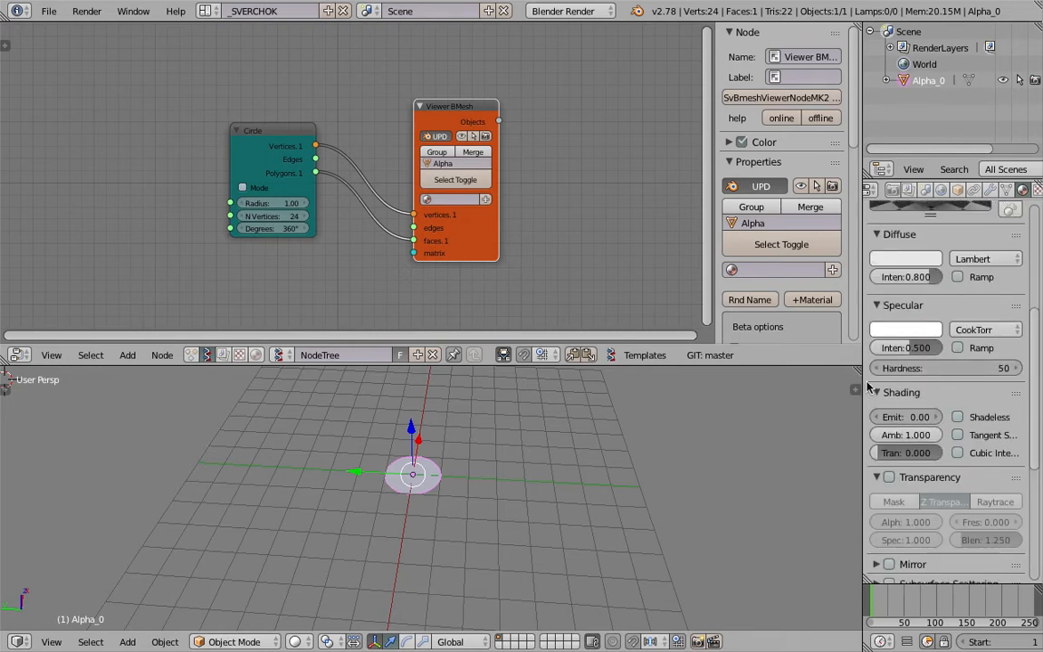
pyautogui.click(958, 416)
pyautogui.moveTo(561, 471); pyautogui.dragTo(463, 477, button='middle')
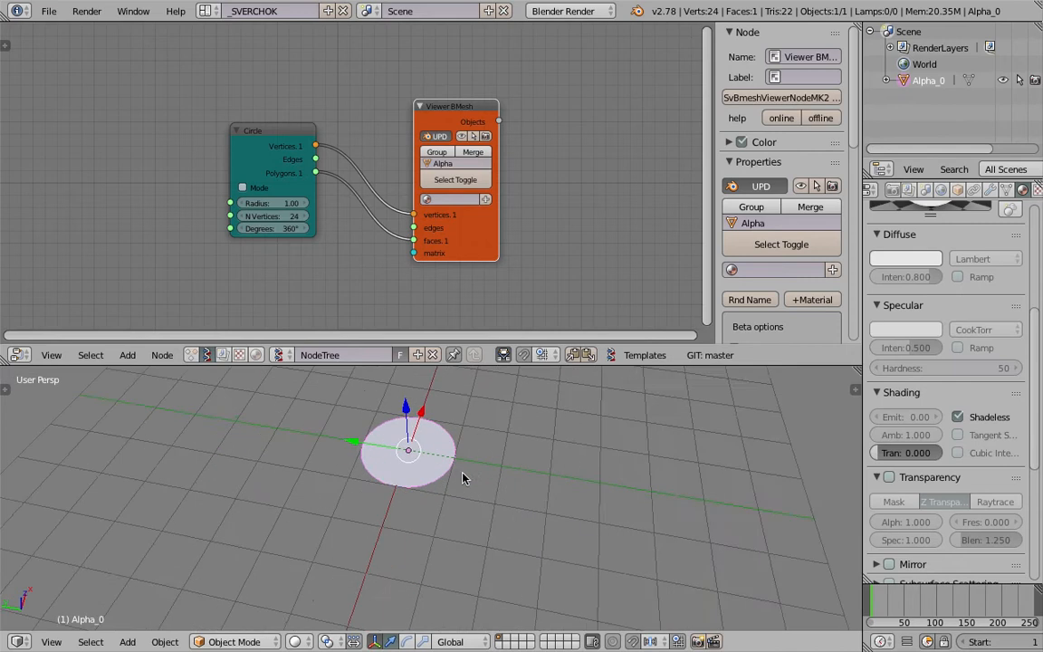
# Step: Widen the properties area and set the circle's object color to yellow with hue 0.171 and saturation 0.698
pyautogui.scroll(-4, 990, 512)
pyautogui.scroll(-3, 989, 511)
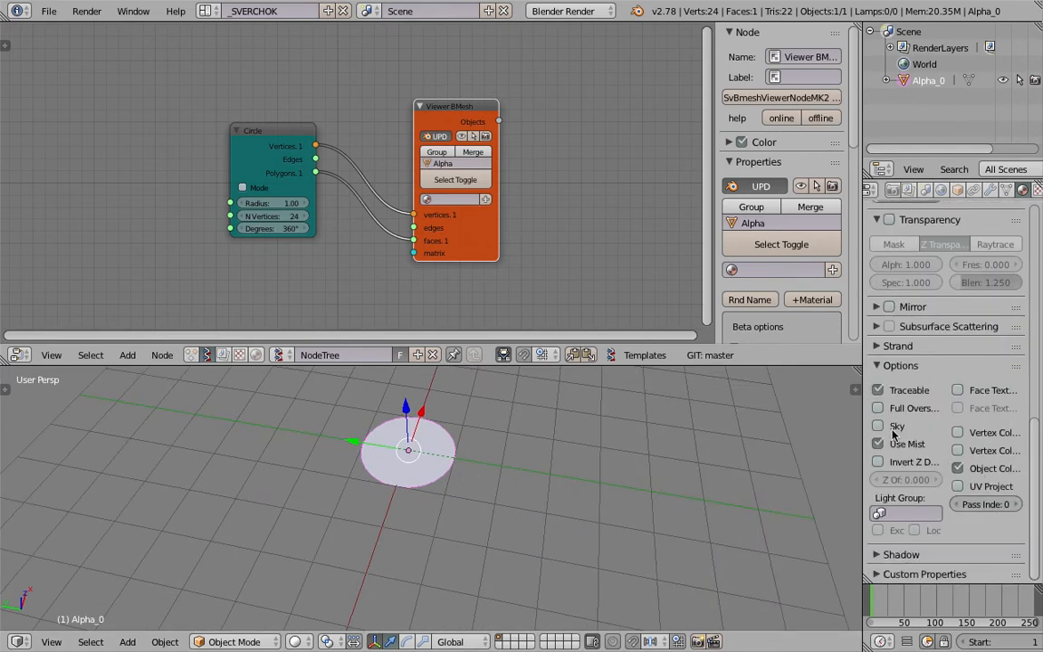
pyautogui.moveTo(808, 415); pyautogui.dragTo(734, 415)
pyautogui.click(900, 190)
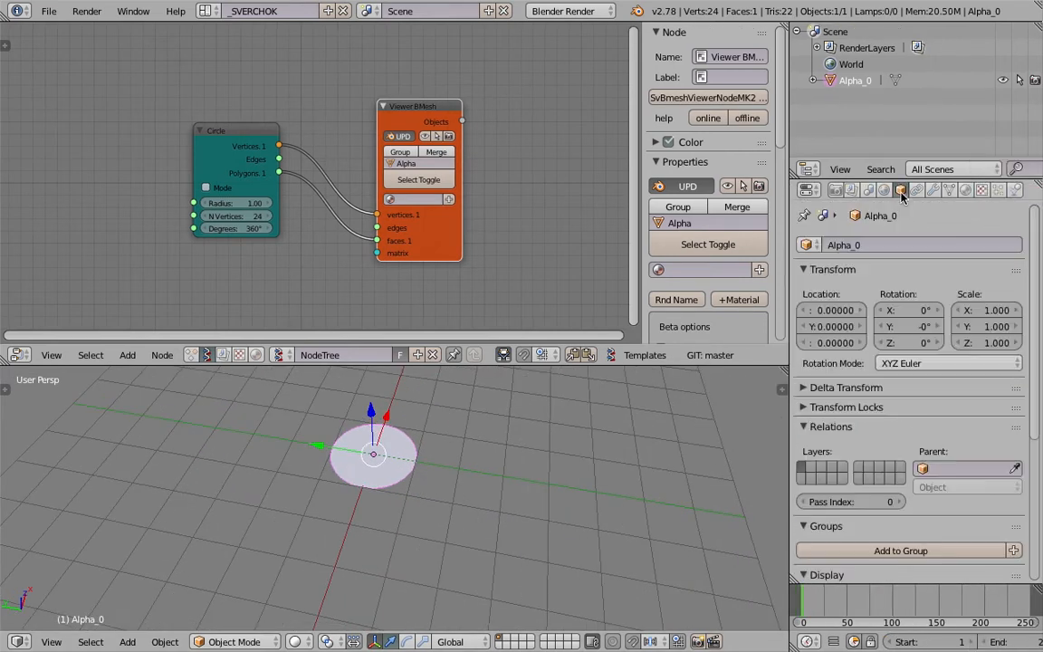
pyautogui.scroll(-5, 906, 434)
pyautogui.click(930, 462)
pyautogui.moveTo(919, 292); pyautogui.dragTo(893, 305)
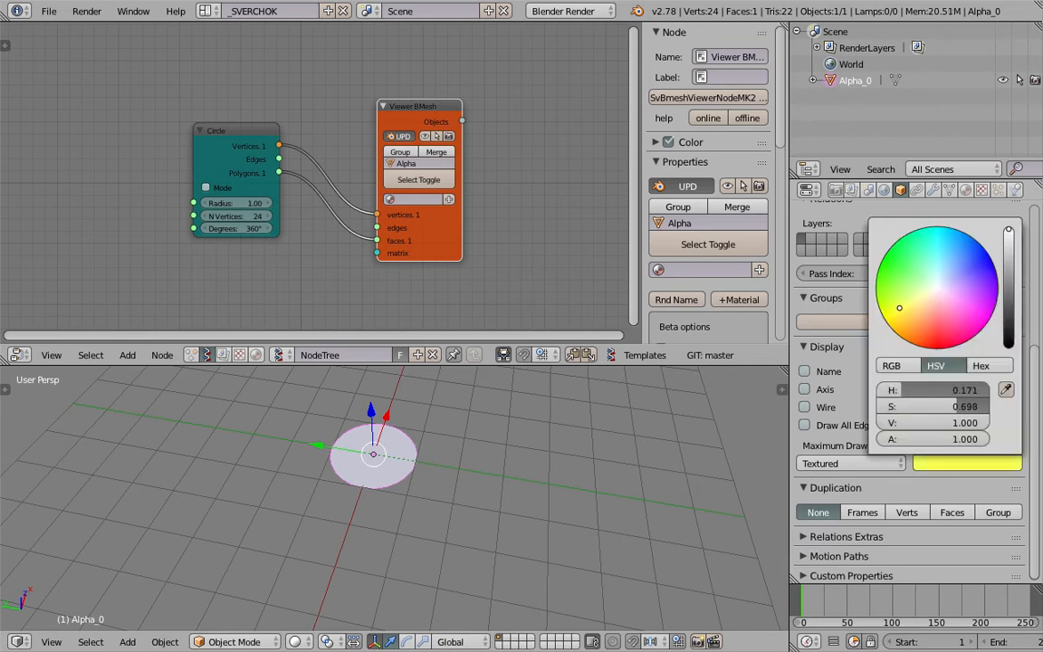
# Step: Switch the 3D view away from solid shading and change the circle's object color to near white
pyautogui.click(299, 641)
pyautogui.click(340, 549)
pyautogui.moveTo(352, 505)
pyautogui.mouseDown(button='middle')
pyautogui.moveTo(395, 465)
pyautogui.moveTo(355, 433)
pyautogui.mouseUp(button='middle')
pyautogui.click(951, 462)
pyautogui.moveTo(918, 326); pyautogui.dragTo(935, 286)
# Step: Save the file to the Desktop as improv_dupli_001.blend
pyautogui.moveTo(252, 215); pyautogui.dragTo(235, 215, button='middle')
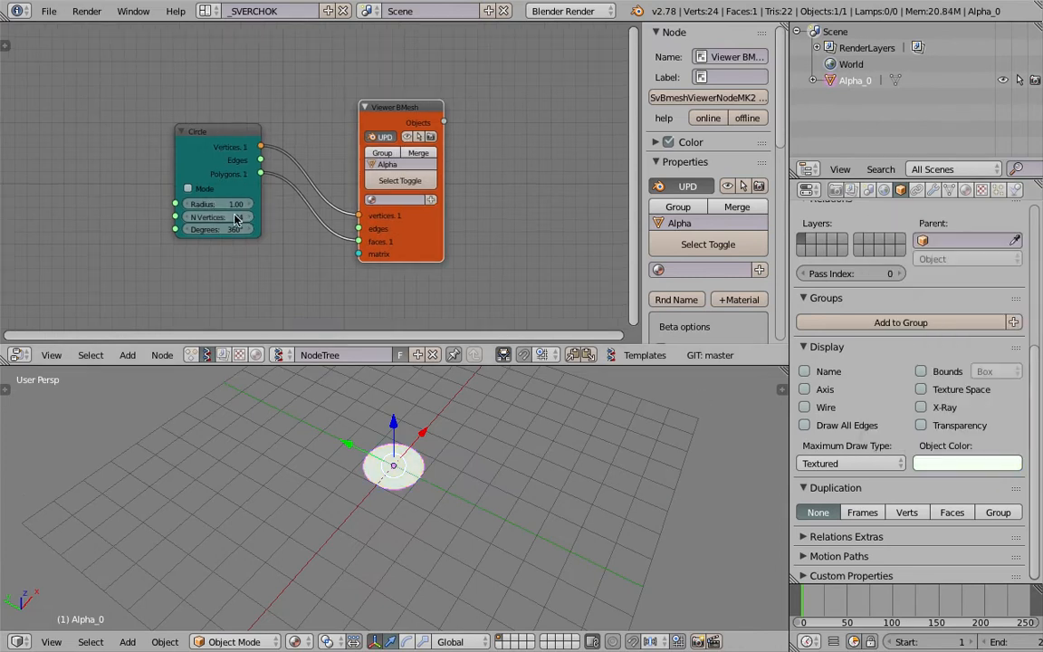
pyautogui.click(49, 11)
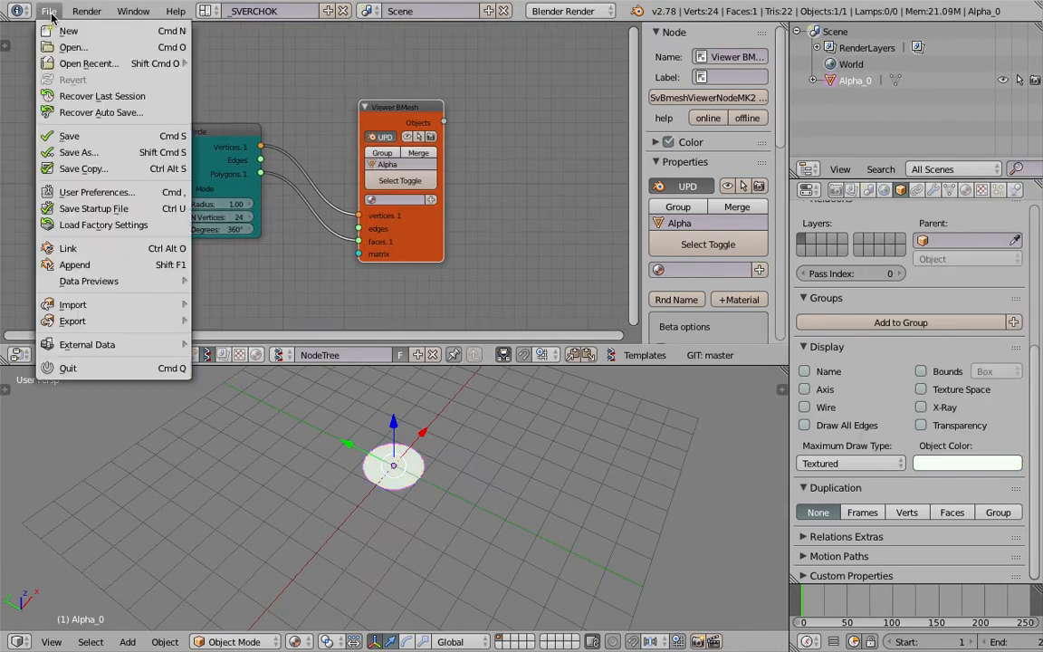
pyautogui.click(104, 150)
pyautogui.click(289, 71)
pyautogui.press('BackSpace')
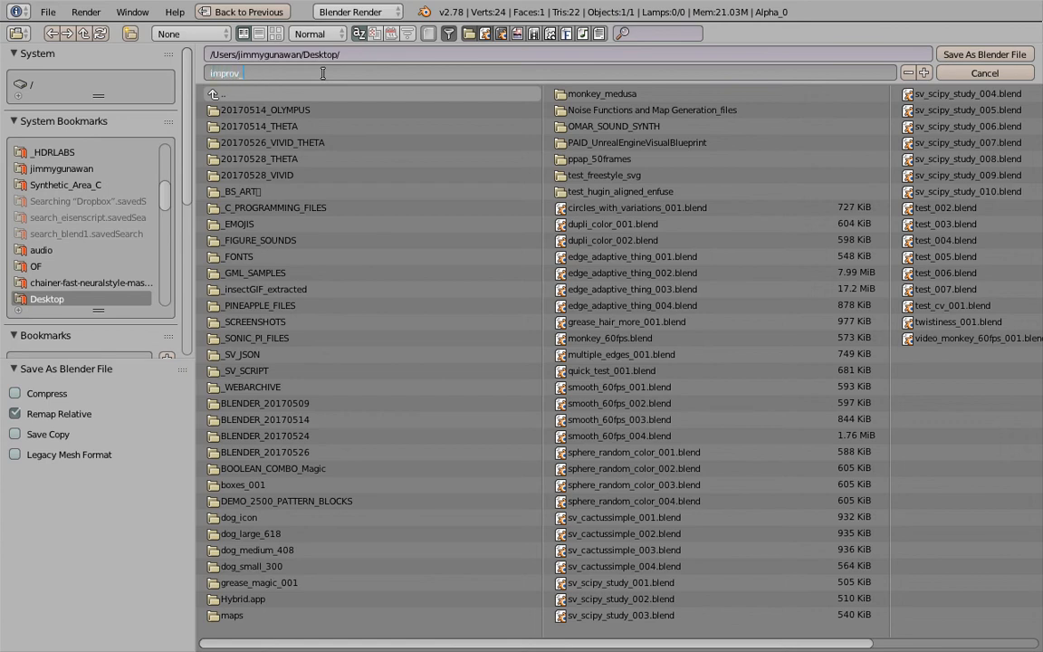
pyautogui.write('improv_dupli_001')
pyautogui.press('Return')
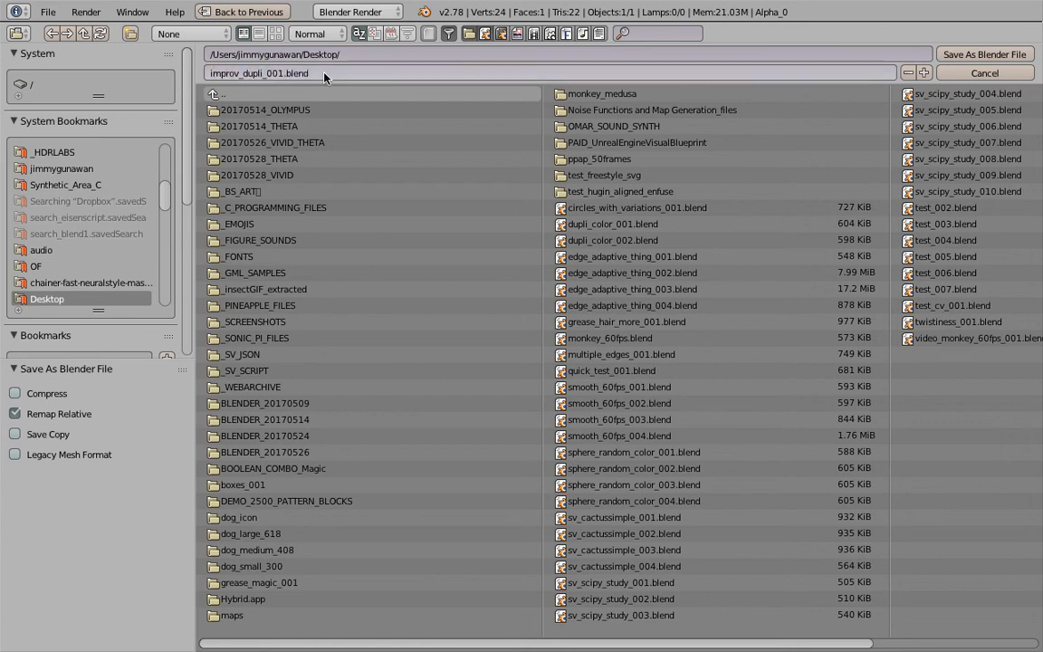
pyautogui.click(950, 54)
# Step: Hide the node editor's sidebar and reposition the nodes to leave free space beside Viewer BMesh
pyautogui.scroll(2, 512, 525)
pyautogui.moveTo(486, 480); pyautogui.dragTo(471, 476, button='middle')
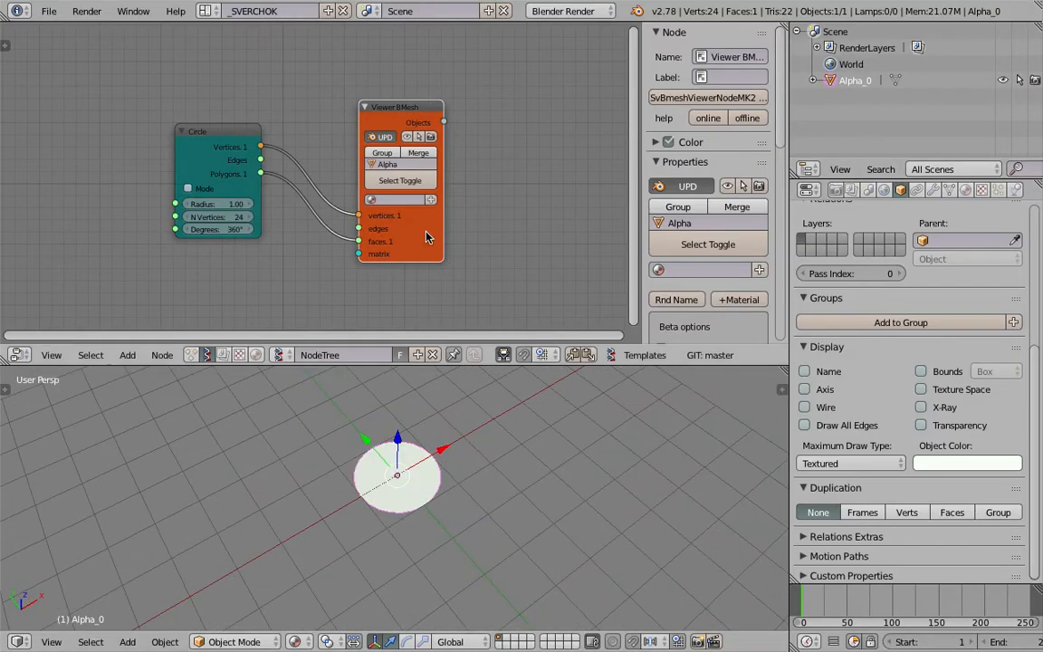
pyautogui.moveTo(383, 208); pyautogui.dragTo(398, 197)
pyautogui.press('n')
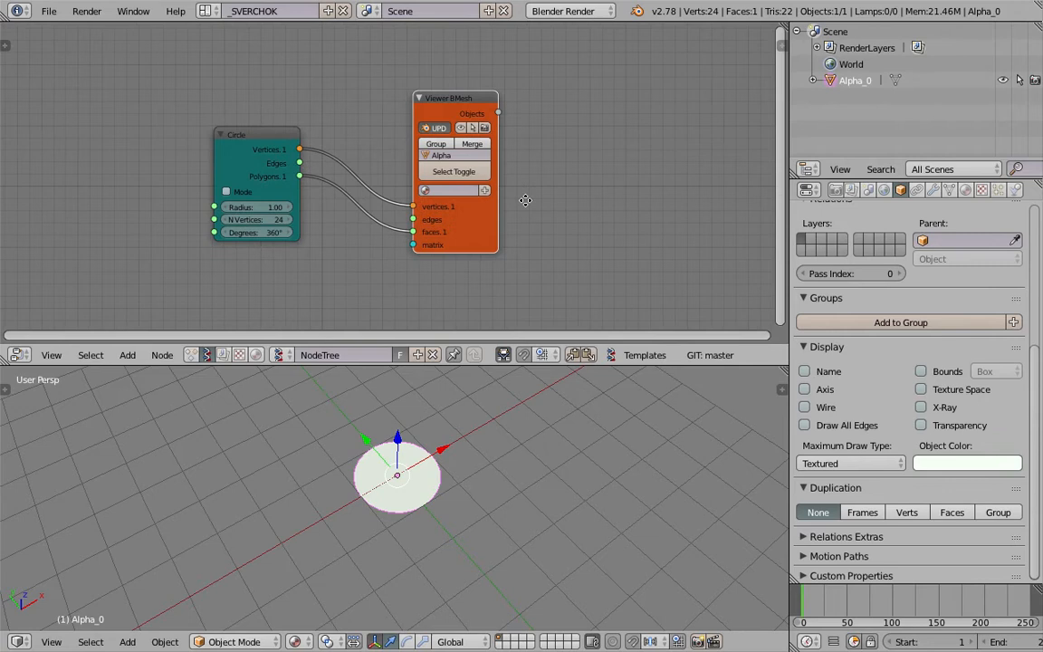
pyautogui.moveTo(257, 148); pyautogui.dragTo(285, 143)
pyautogui.moveTo(373, 91); pyautogui.dragTo(284, 80, button='middle')
pyautogui.scroll(2, 284, 80)
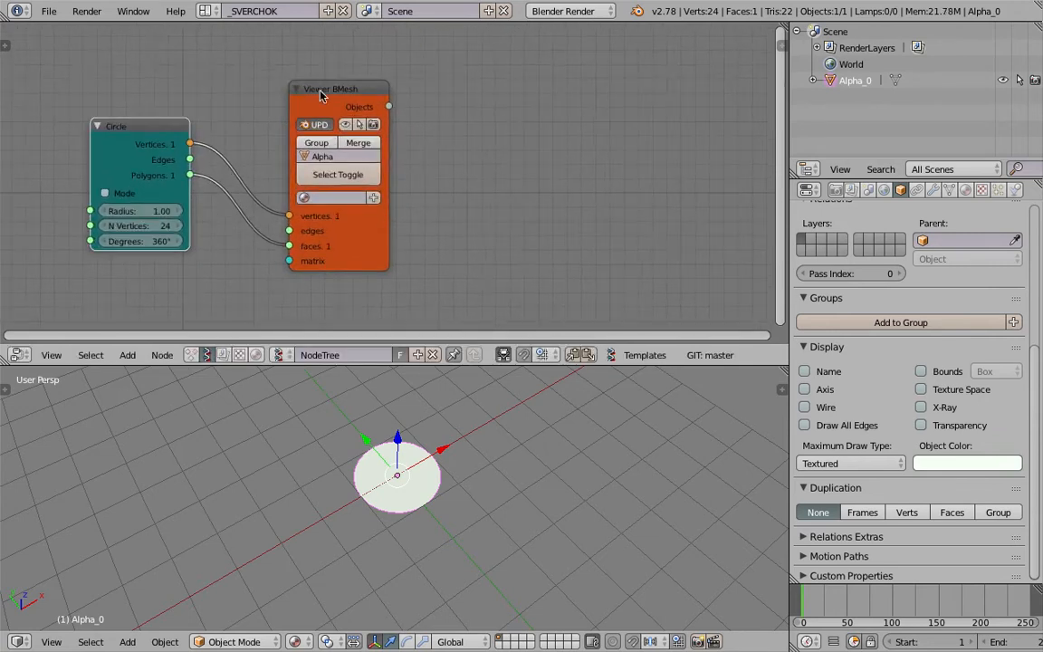
# Step: Add an Object ID Set MK2 node and connect the Viewer BMesh Objects output to its Objects input
pyautogui.hotkey('alt', 'space')
pyautogui.write('set')
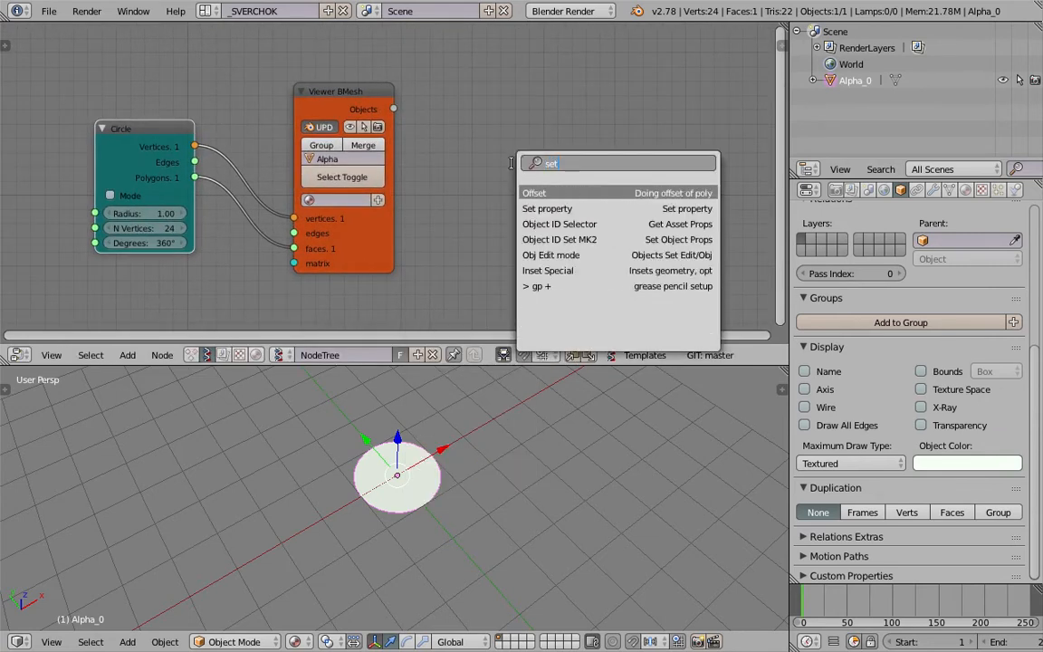
pyautogui.click(570, 238)
pyautogui.click(496, 100)
pyautogui.moveTo(394, 109); pyautogui.dragTo(498, 204)
# Step: Set the Object ID Set MK2 node's property to color
pyautogui.click(552, 186)
pyautogui.write('colo')
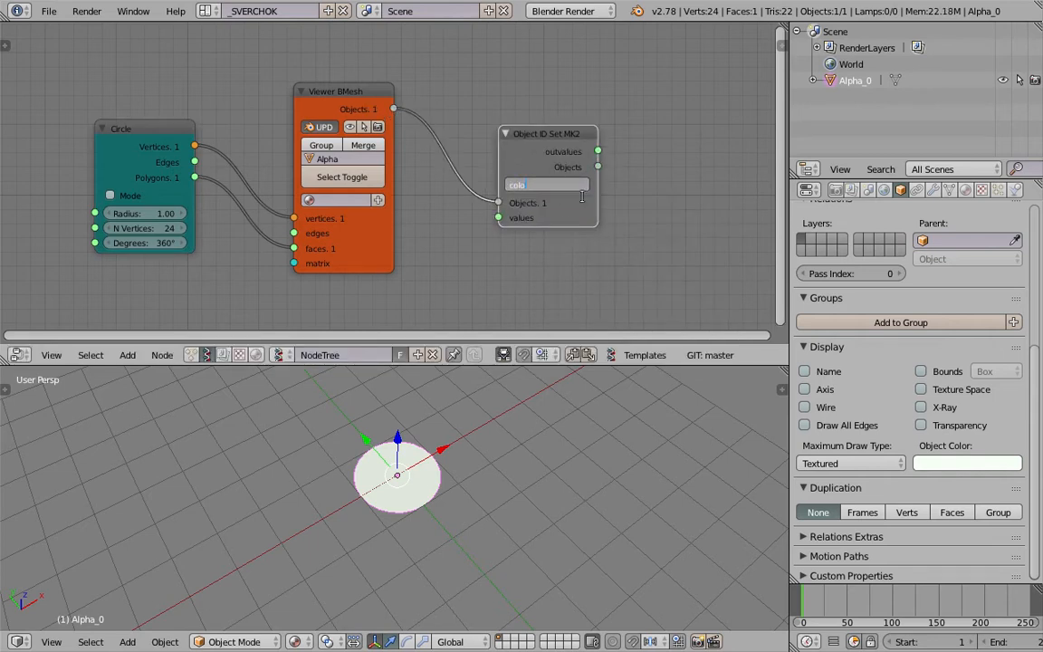
pyautogui.write('r')
pyautogui.press('Return')
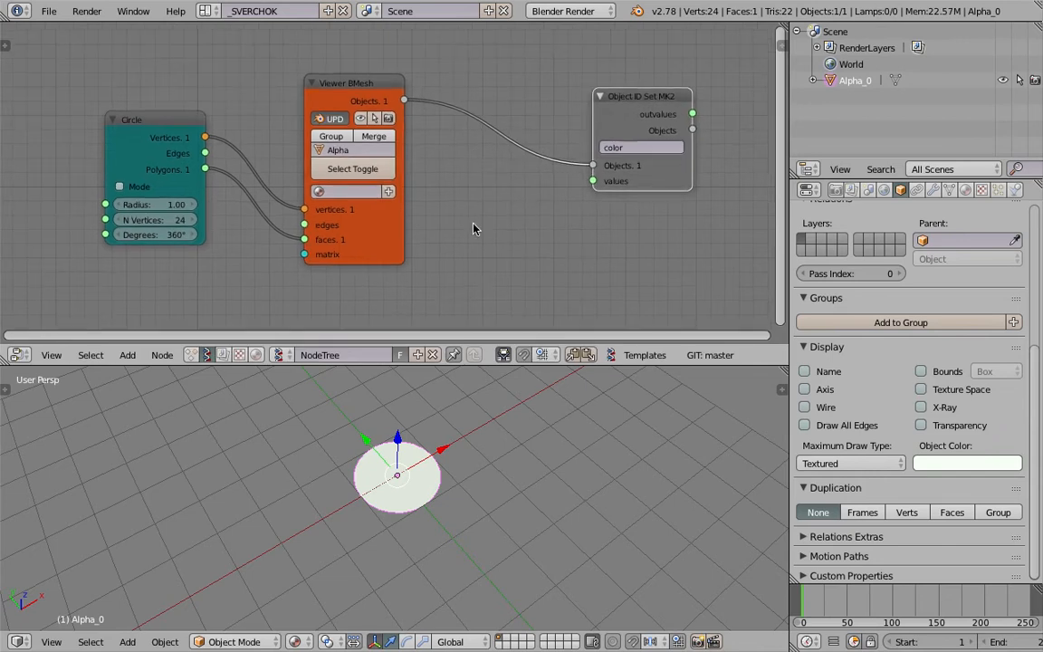
# Step: Add a Color in node and connect its Colors output to the values input of Object ID Set MK2
pyautogui.press('space')
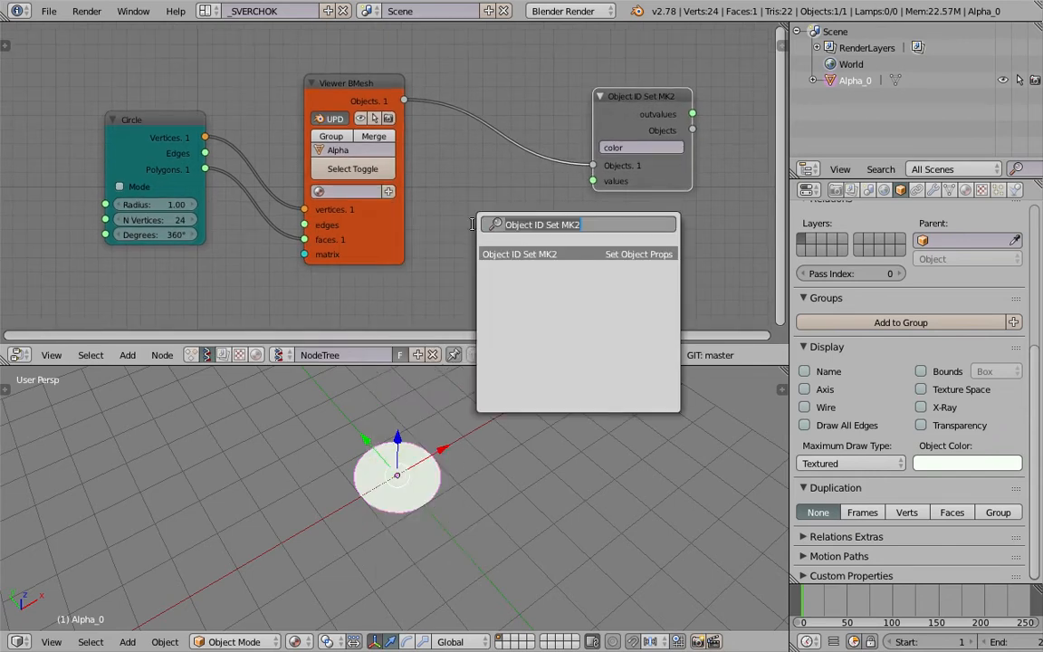
pyautogui.write('color in')
pyautogui.press('Return')
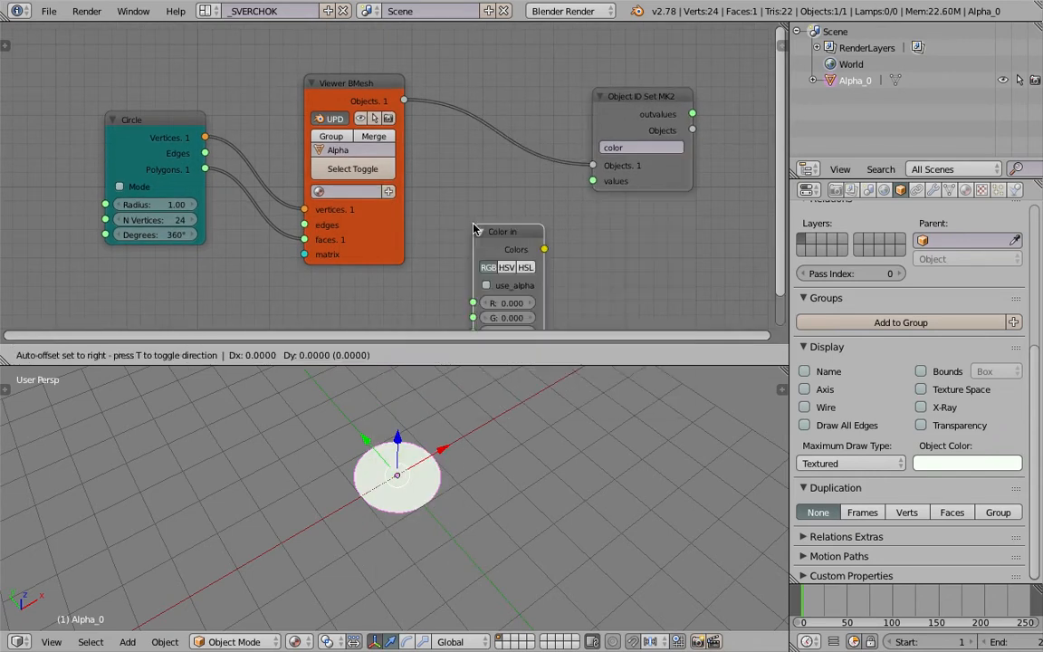
pyautogui.click(470, 202)
pyautogui.moveTo(530, 195); pyautogui.dragTo(580, 154)
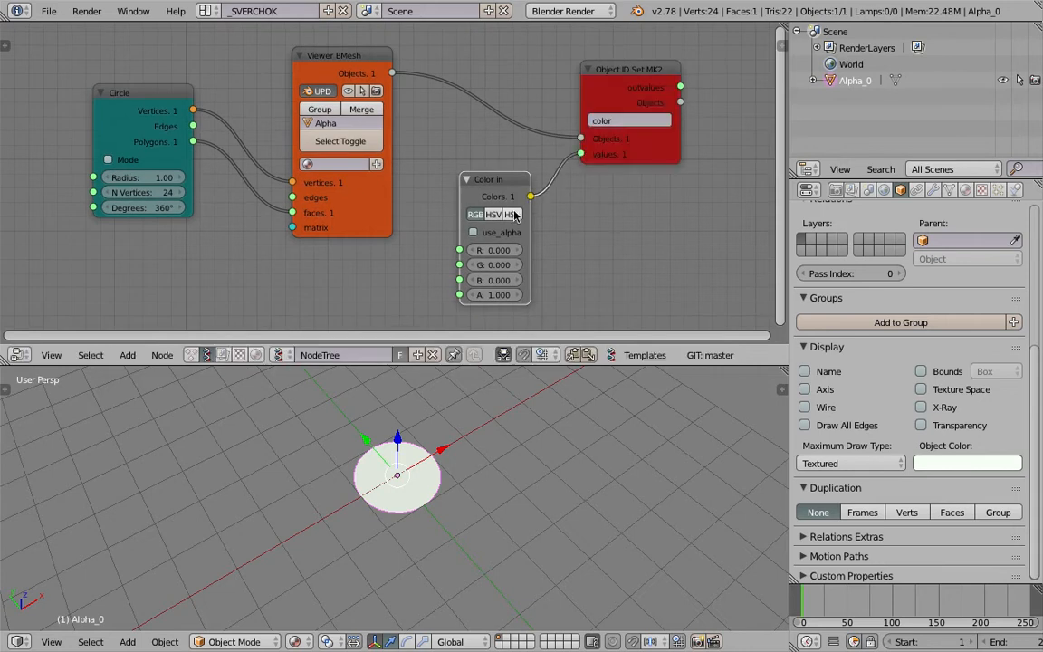
# Step: Set the Color in node's red to 1.000 and green to 0.300
pyautogui.moveTo(495, 250); pyautogui.dragTo(500, 250)
pyautogui.moveTo(498, 264); pyautogui.dragTo(554, 239)
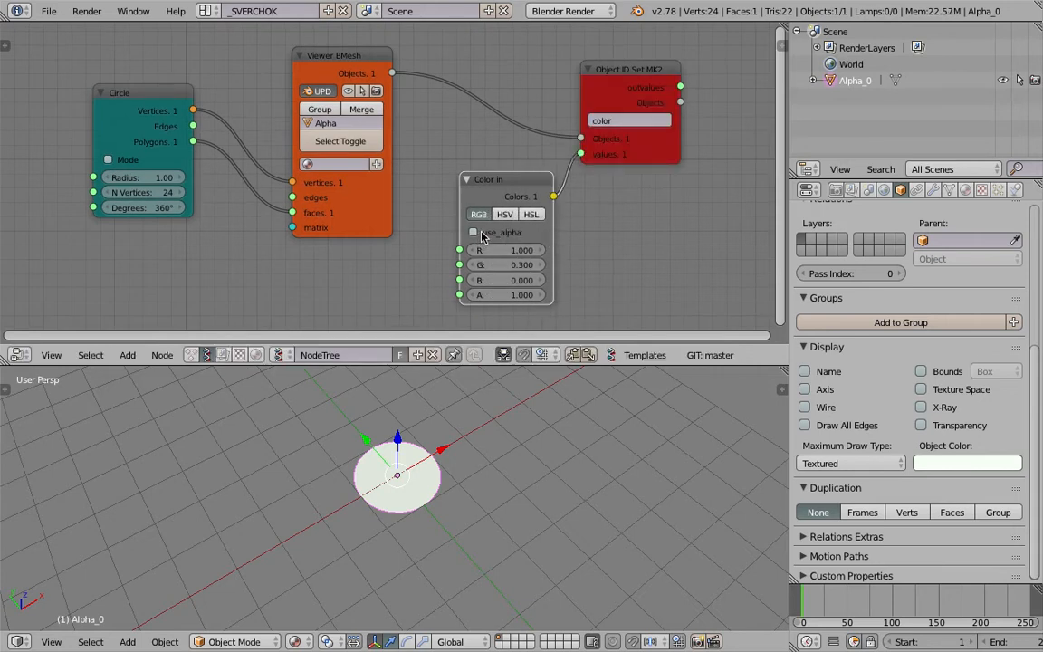
# Step: Enable use_alpha on the Color in node and reduce its alpha to 0.720
pyautogui.click(478, 234)
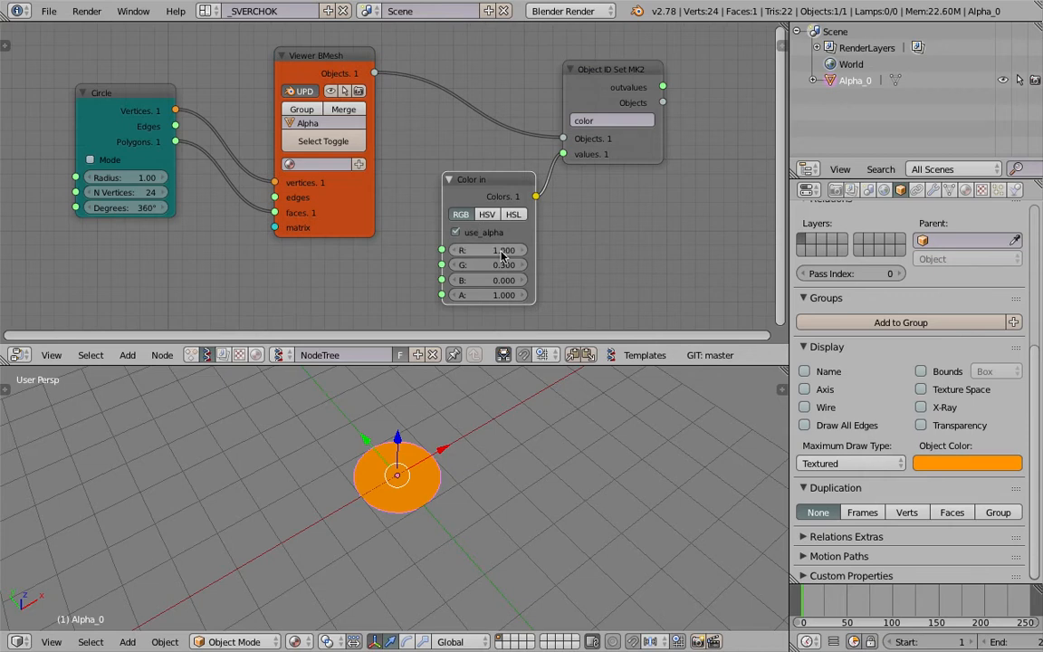
pyautogui.moveTo(496, 295); pyautogui.dragTo(435, 296)
pyautogui.scroll(4, 464, 466)
pyautogui.moveTo(464, 465); pyautogui.dragTo(438, 473, button='middle')
pyautogui.moveTo(510, 292); pyautogui.dragTo(554, 292)
pyautogui.moveTo(475, 455)
pyautogui.mouseDown(button='middle')
pyautogui.moveTo(470, 377)
pyautogui.moveTo(512, 622)
pyautogui.moveTo(475, 421)
pyautogui.moveTo(473, 435)
pyautogui.mouseUp(button='middle')
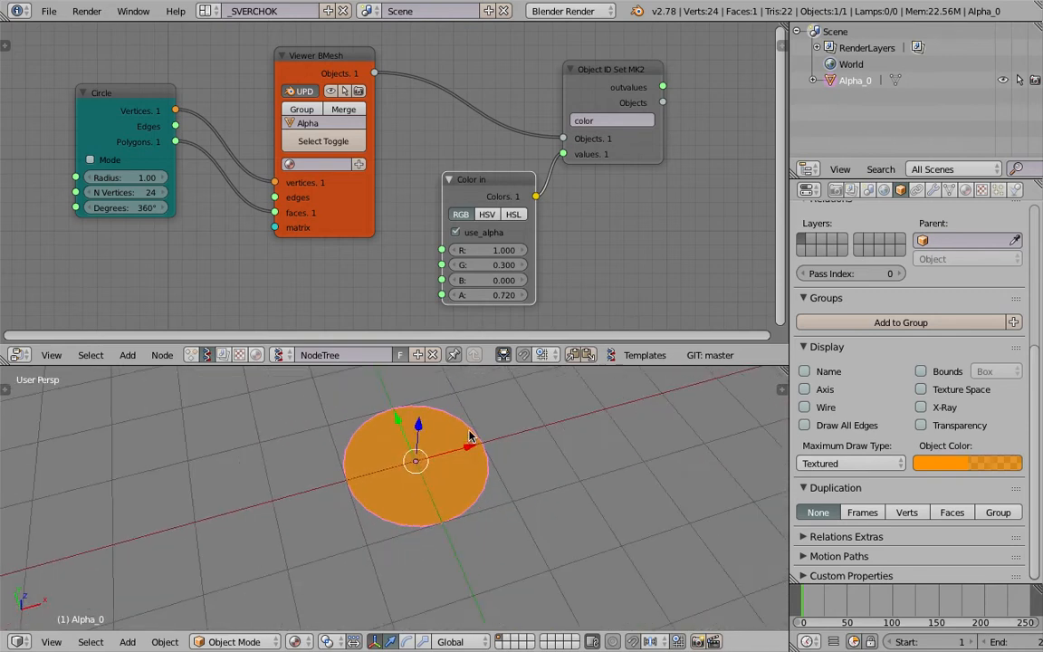
# Step: Set the Color in node's alpha to 1
pyautogui.click(498, 295)
pyautogui.write('1')
pyautogui.press('Return')
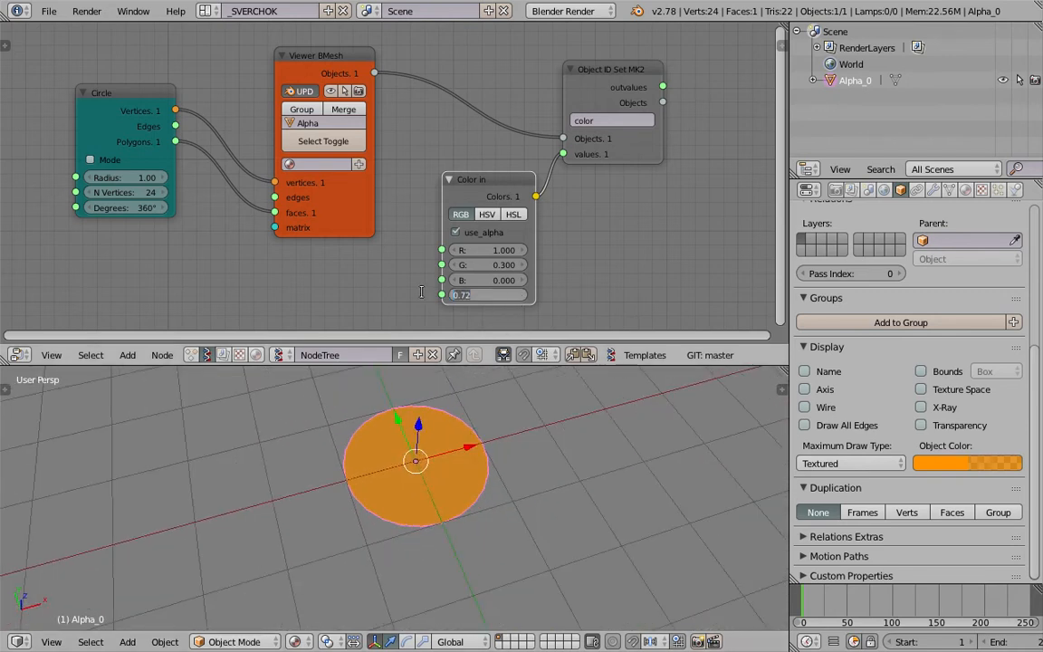
# Step: Move the Object ID Set MK2 and Color in nodes further away from the Viewer BMesh node
pyautogui.scroll(-1, 525, 242)
pyautogui.moveTo(614, 166); pyautogui.dragTo(662, 148)
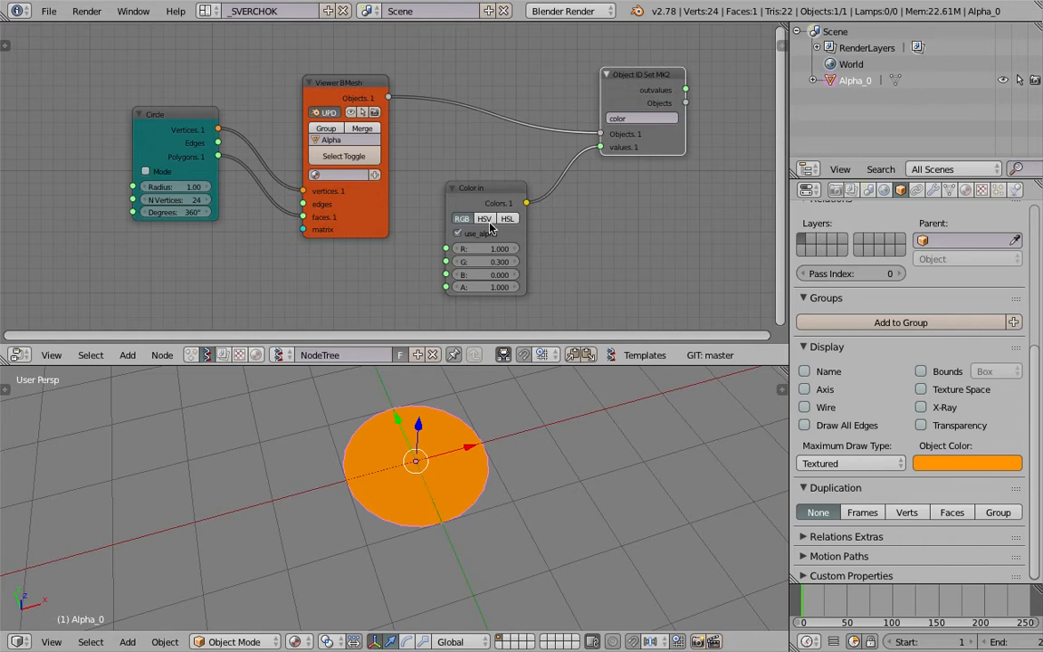
pyautogui.moveTo(486, 196); pyautogui.dragTo(512, 181)
pyautogui.scroll(-1, 254, 226)
pyautogui.moveTo(251, 230); pyautogui.dragTo(296, 203, button='middle')
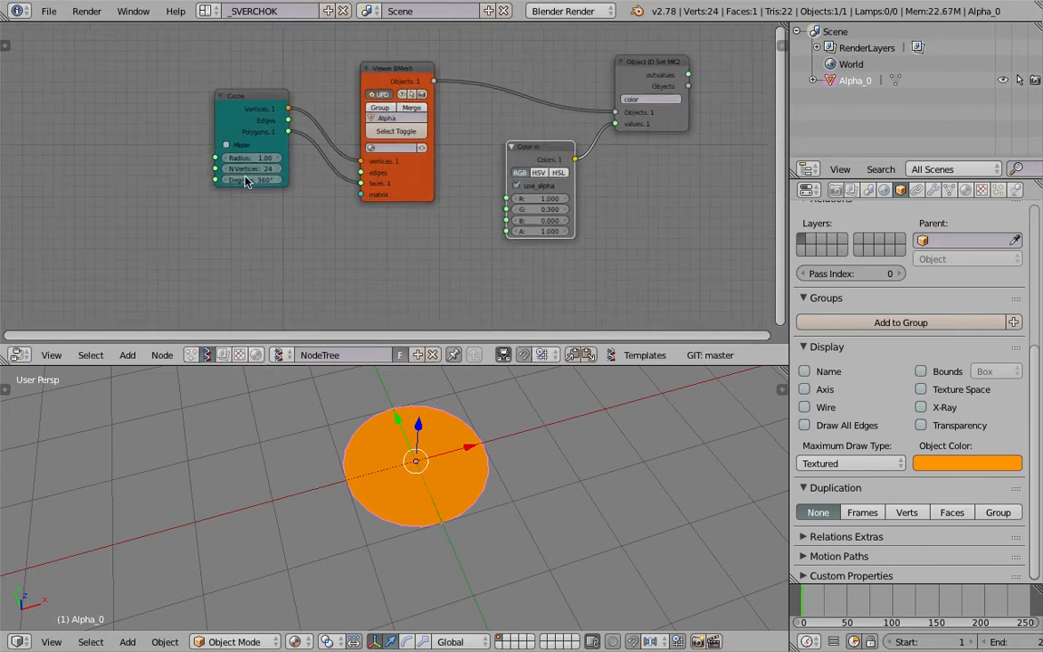
# Step: Set the Circle node's N Vertices to 3 and shift the node slightly away from Viewer BMesh
pyautogui.moveTo(257, 169); pyautogui.dragTo(209, 169)
pyautogui.moveTo(411, 479); pyautogui.dragTo(272, 380, button='middle')
pyautogui.moveTo(260, 168); pyautogui.dragTo(247, 168)
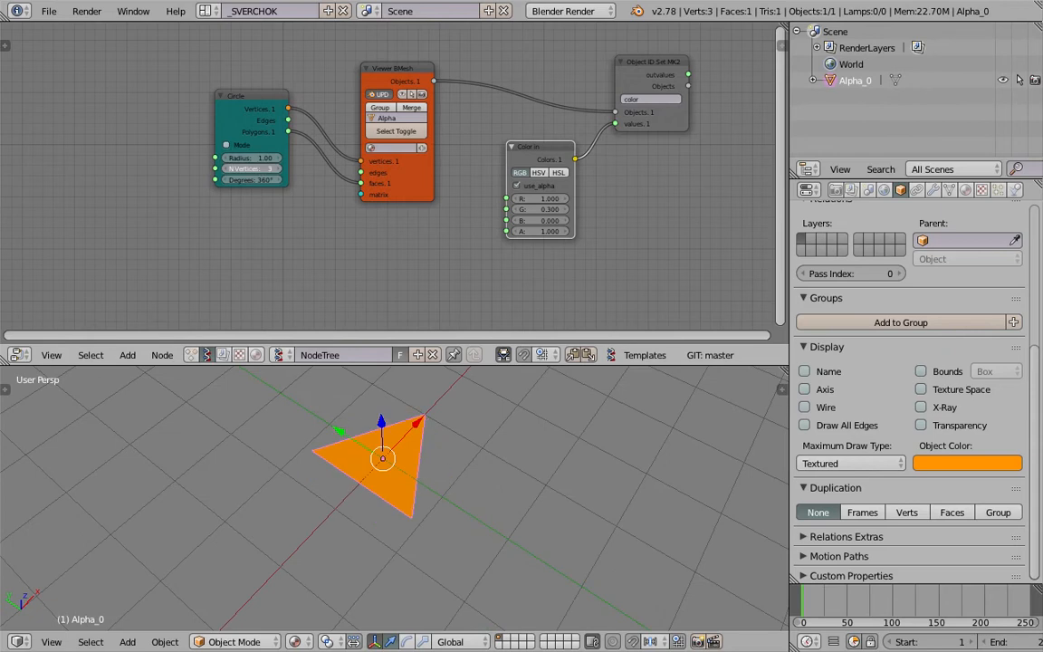
pyautogui.scroll(3, 218, 161)
pyautogui.moveTo(186, 123); pyautogui.dragTo(182, 140, button='middle')
pyautogui.scroll(2, 182, 144)
pyautogui.moveTo(143, 80); pyautogui.dragTo(121, 68)
pyautogui.scroll(-2, 373, 480)
pyautogui.moveTo(378, 476); pyautogui.dragTo(280, 462, button='middle')
pyautogui.scroll(-2, 307, 268)
pyautogui.moveTo(307, 268); pyautogui.dragTo(407, 213, button='middle')
pyautogui.click(329, 146)
pyautogui.click(328, 146)
pyautogui.click(278, 145)
pyautogui.click(278, 145)
pyautogui.moveTo(251, 165); pyautogui.dragTo(270, 151, button='middle')
pyautogui.scroll(-3, 497, 498)
pyautogui.moveTo(497, 498); pyautogui.dragTo(444, 484, button='middle')
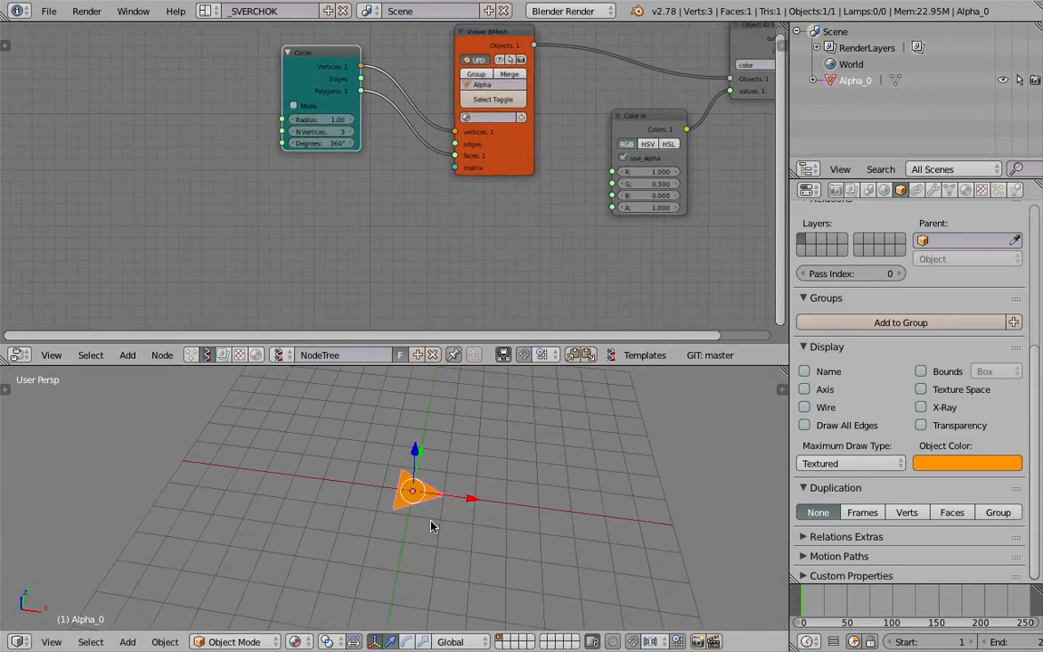
# Step: Add a Random Vector MK2 node below the Circle node and set its count to 30
pyautogui.moveTo(263, 237); pyautogui.dragTo(272, 211, button='middle')
pyautogui.hotkey('shift', 'a')
pyautogui.click(272, 212)
pyautogui.write('random')
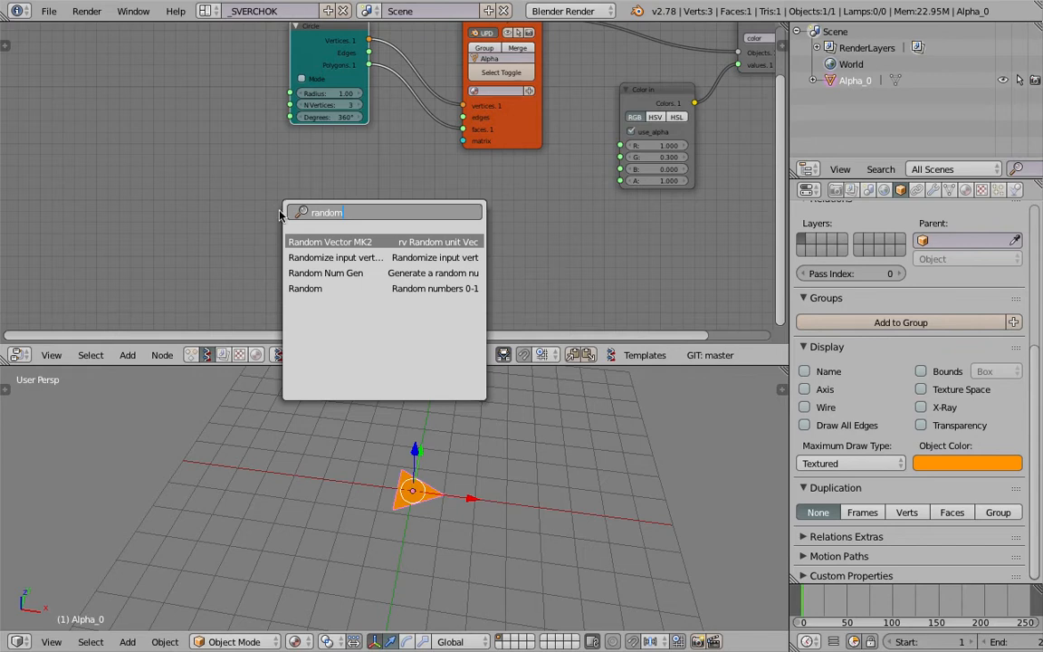
pyautogui.press('Return')
pyautogui.click(299, 195)
pyautogui.scroll(2, 297, 197)
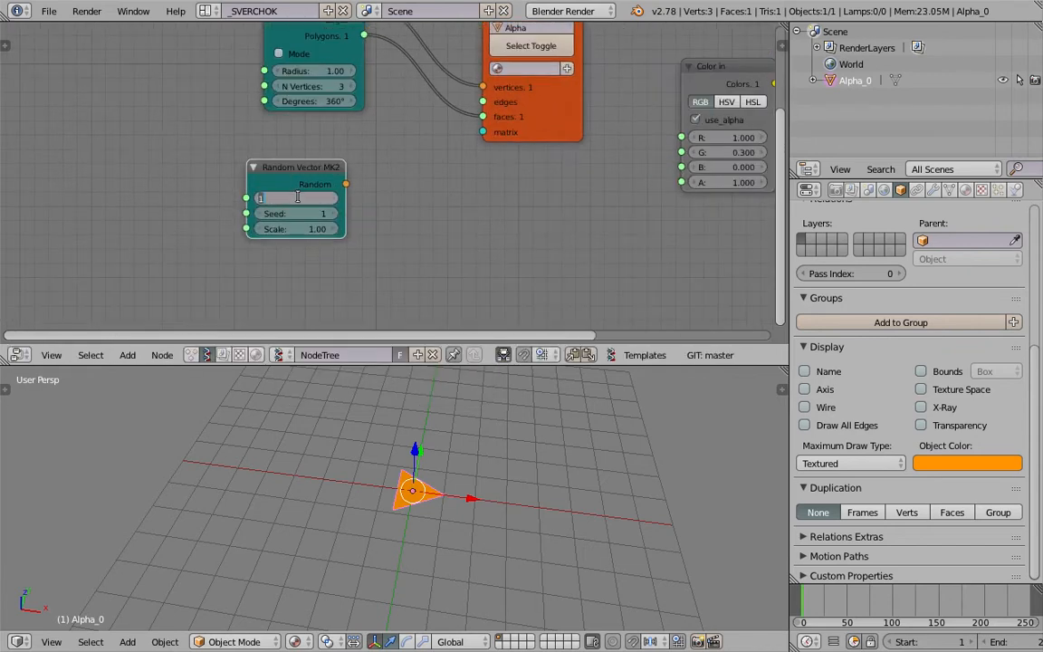
pyautogui.write('30')
pyautogui.press('Return')
# Step: Connect the Random Vector MK2 output to the Viewer BMesh matrix input and set the seed to 61
pyautogui.moveTo(346, 184); pyautogui.dragTo(480, 134)
pyautogui.moveTo(463, 484); pyautogui.dragTo(423, 498, button='middle')
pyautogui.scroll(1, 326, 297)
pyautogui.moveTo(308, 217); pyautogui.dragTo(388, 218)
pyautogui.scroll(3, 461, 463)
pyautogui.press('a')
pyautogui.moveTo(461, 464); pyautogui.dragTo(431, 431, button='middle')
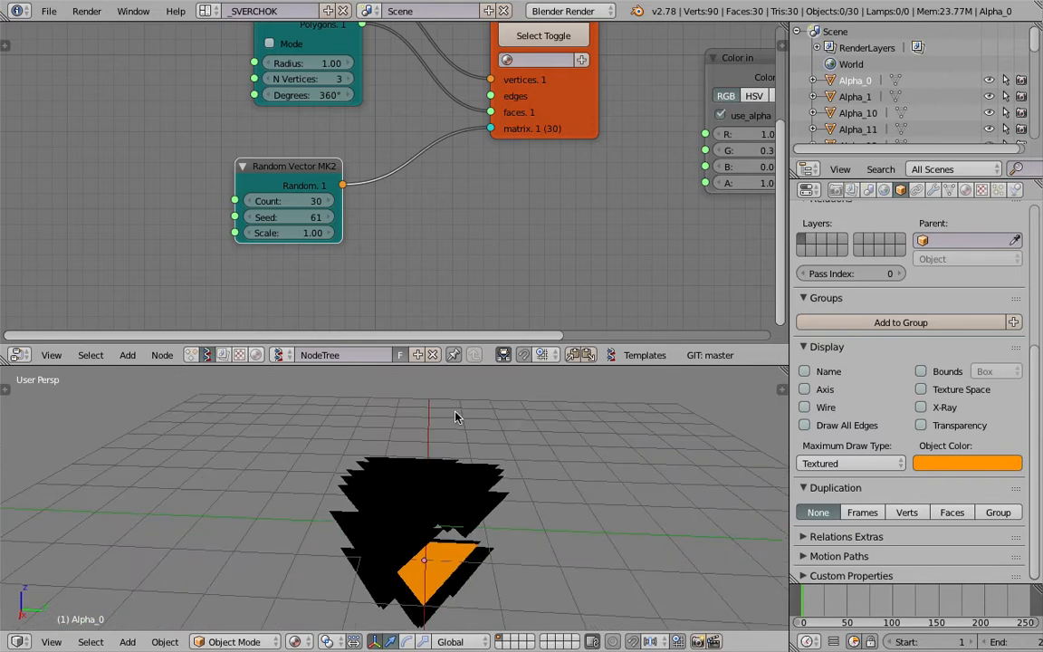
# Step: Select several of the black triangle copies in the viewport to examine their object color
pyautogui.scroll(-3, 470, 215)
pyautogui.moveTo(534, 128); pyautogui.dragTo(531, 139, button='middle')
pyautogui.moveTo(569, 123); pyautogui.dragTo(585, 122)
pyautogui.scroll(1, 426, 217)
pyautogui.moveTo(409, 205); pyautogui.dragTo(552, 212, button='middle')
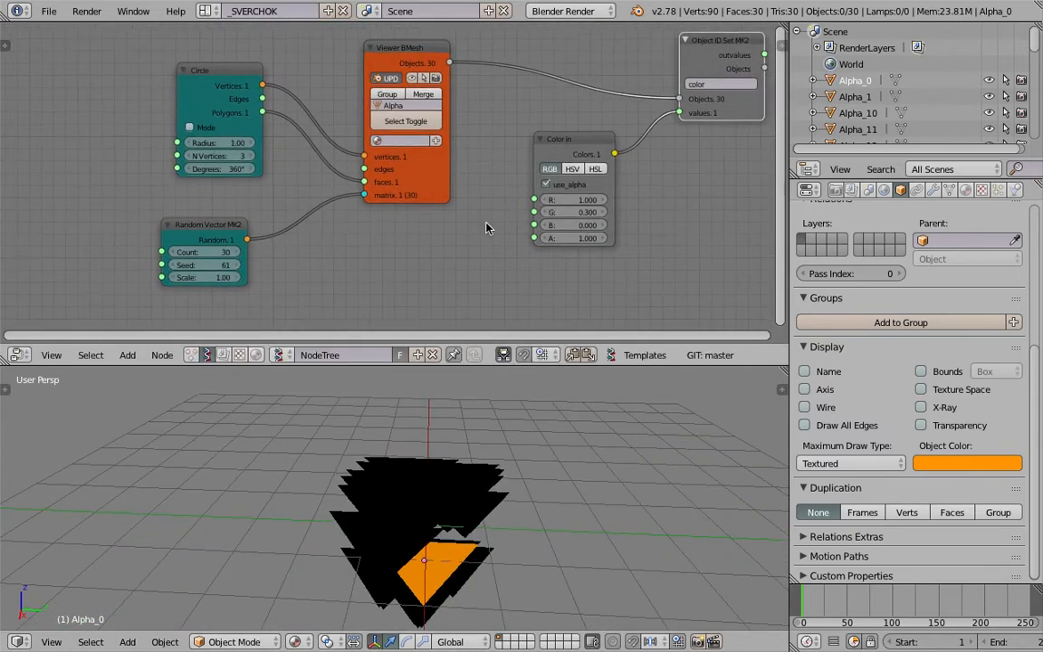
pyautogui.scroll(1, 484, 226)
pyautogui.rightClick(409, 460)
pyautogui.rightClick(356, 506)
pyautogui.rightClick(375, 532)
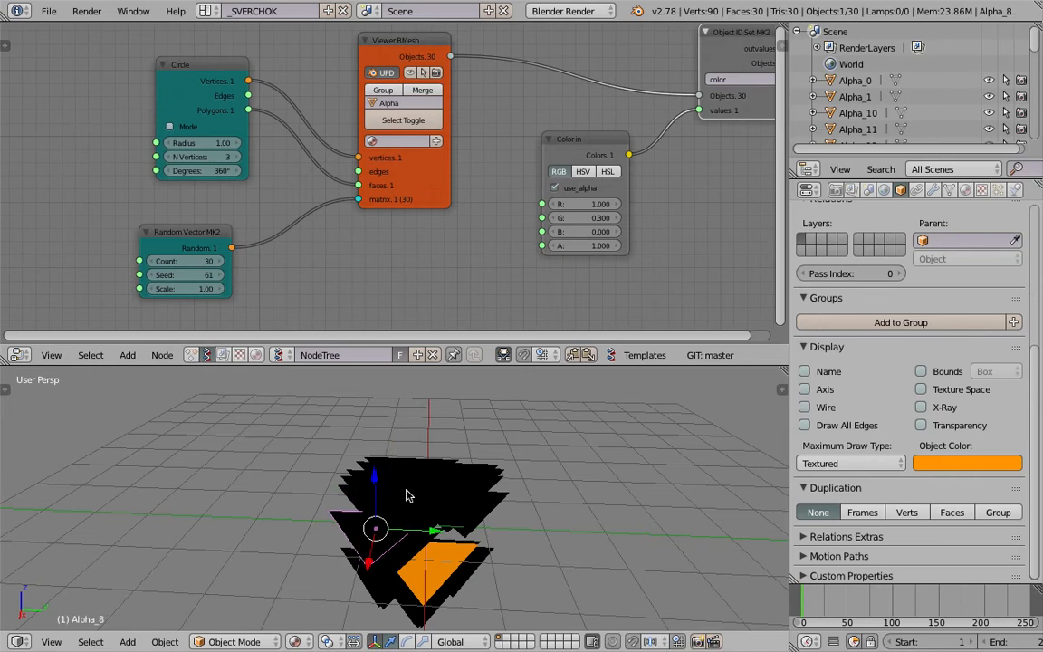
pyautogui.rightClick(407, 492)
# Step: Assign Material.001 to the generated meshes in the Viewer BMesh node
pyautogui.moveTo(407, 493); pyautogui.dragTo(481, 484, button='middle')
pyautogui.click(394, 141)
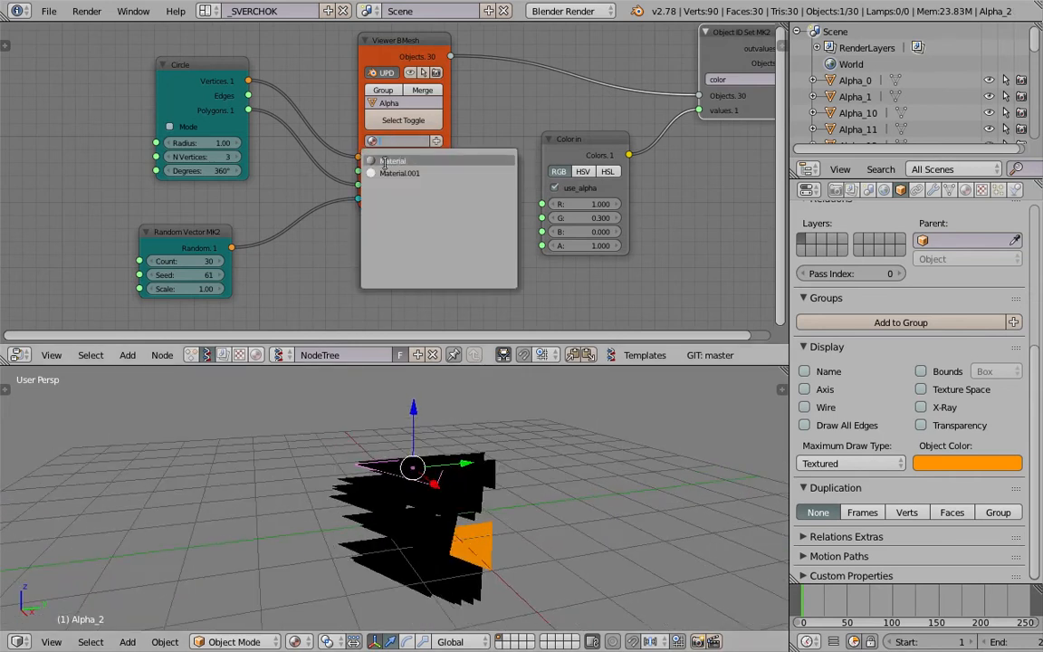
pyautogui.click(387, 165)
pyautogui.moveTo(494, 507); pyautogui.dragTo(557, 529, button='middle')
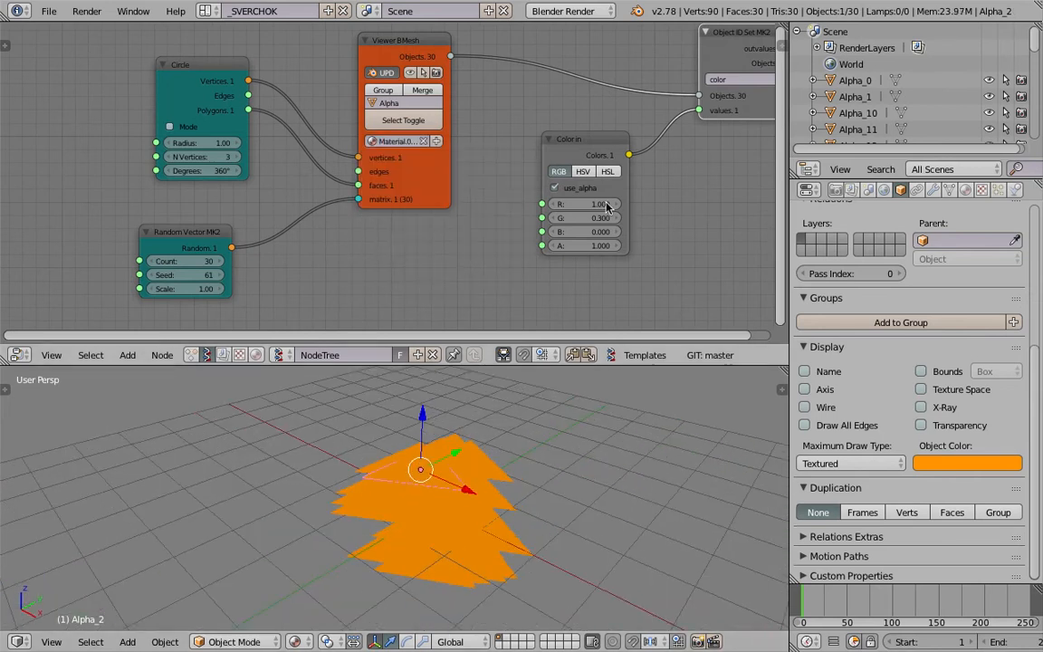
# Step: Set the Color in node's green to 0.600 and red to 0.880
pyautogui.moveTo(599, 203); pyautogui.dragTo(629, 217)
pyautogui.scroll(-2, 589, 264)
pyautogui.moveTo(584, 265); pyautogui.dragTo(521, 278, button='middle')
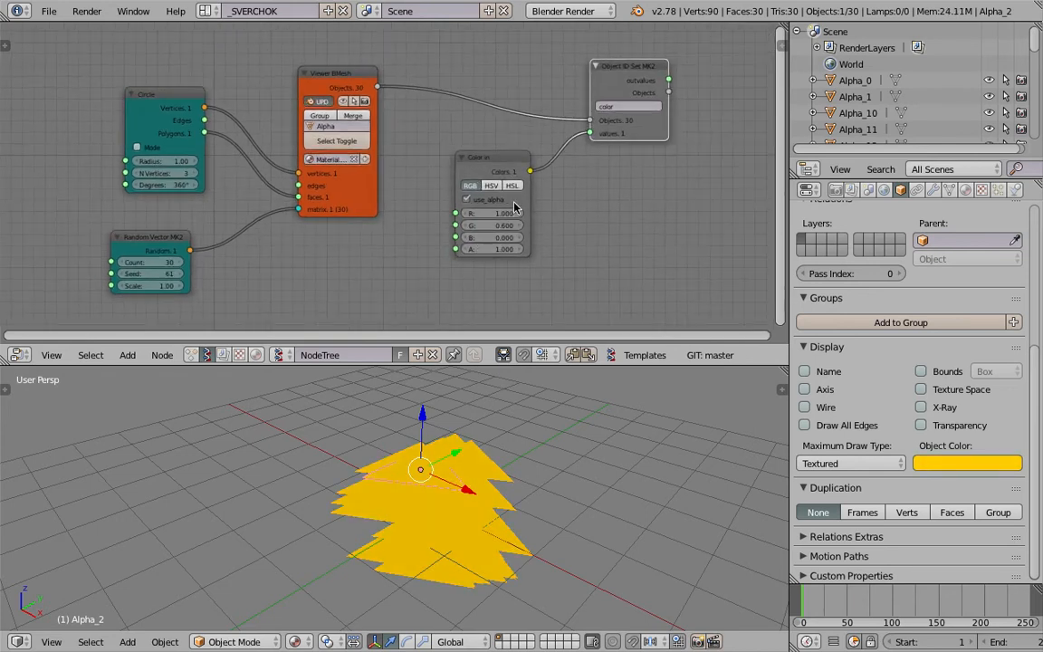
pyautogui.scroll(1, 519, 214)
pyautogui.moveTo(524, 219)
pyautogui.mouseDown()
pyautogui.moveTo(504, 223)
pyautogui.moveTo(509, 234)
pyautogui.mouseUp()
# Step: Move the Object ID Set MK2 and Color in nodes away from Viewer BMesh to make room for another node
pyautogui.moveTo(602, 184); pyautogui.dragTo(525, 168, button='middle')
pyautogui.moveTo(590, 111); pyautogui.dragTo(677, 88)
pyautogui.moveTo(451, 140); pyautogui.dragTo(552, 112)
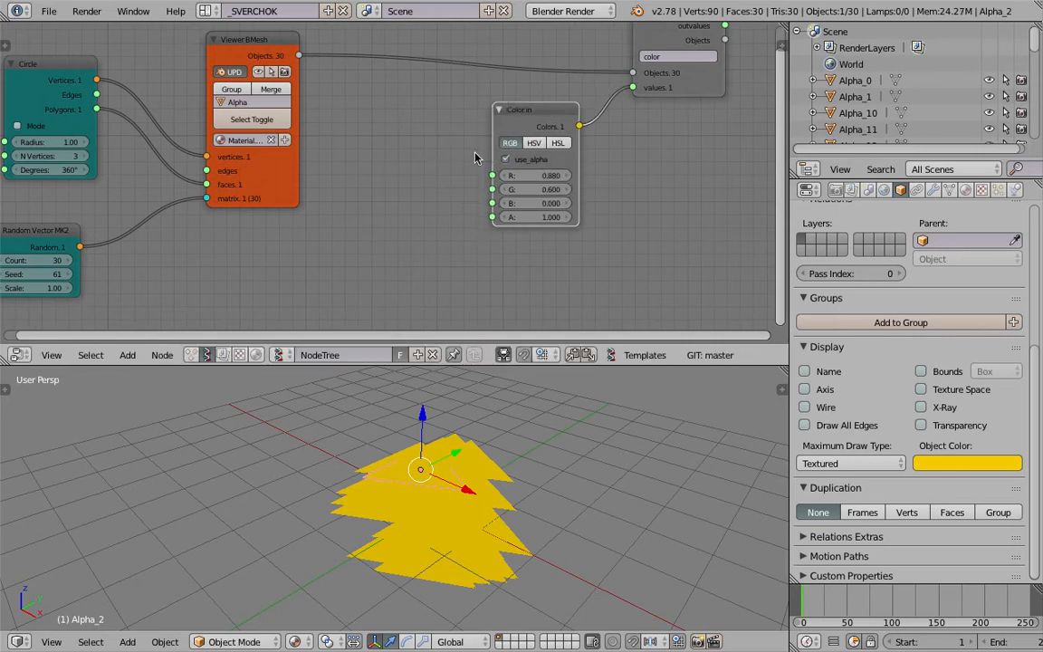
pyautogui.moveTo(419, 153); pyautogui.dragTo(409, 154, button='middle')
pyautogui.moveTo(514, 115); pyautogui.dragTo(534, 126)
# Step: Add a Random Num Gen node in Float mode and connect its Value output to the Color in node's R input
pyautogui.hotkey('shift', 'a')
pyautogui.click(401, 146)
pyautogui.write('random n')
pyautogui.click(447, 176)
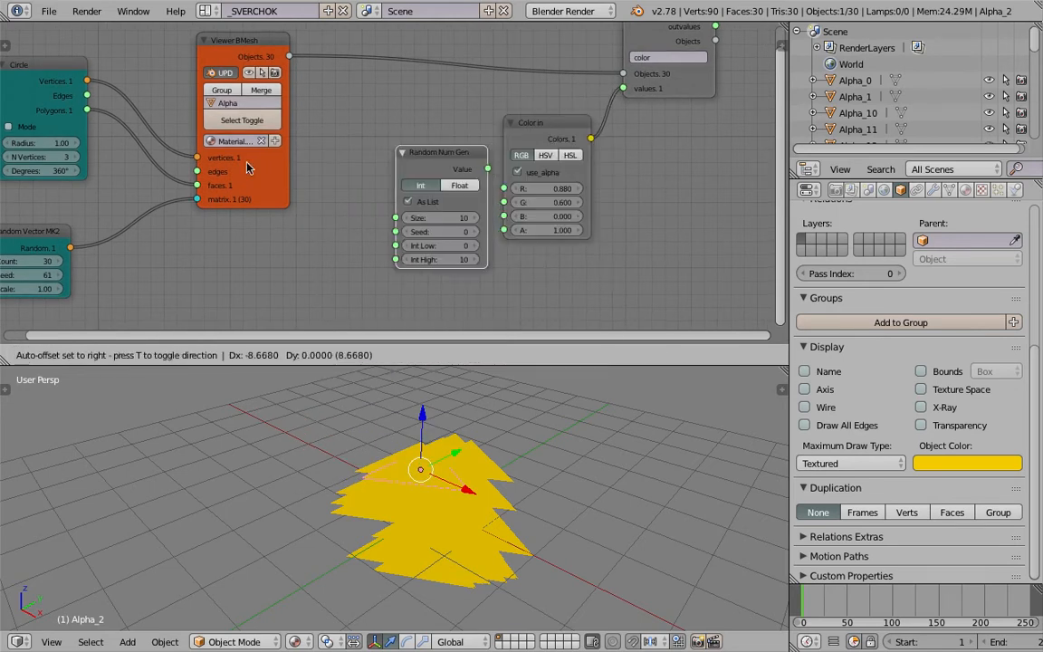
pyautogui.click(404, 178)
pyautogui.click(404, 176)
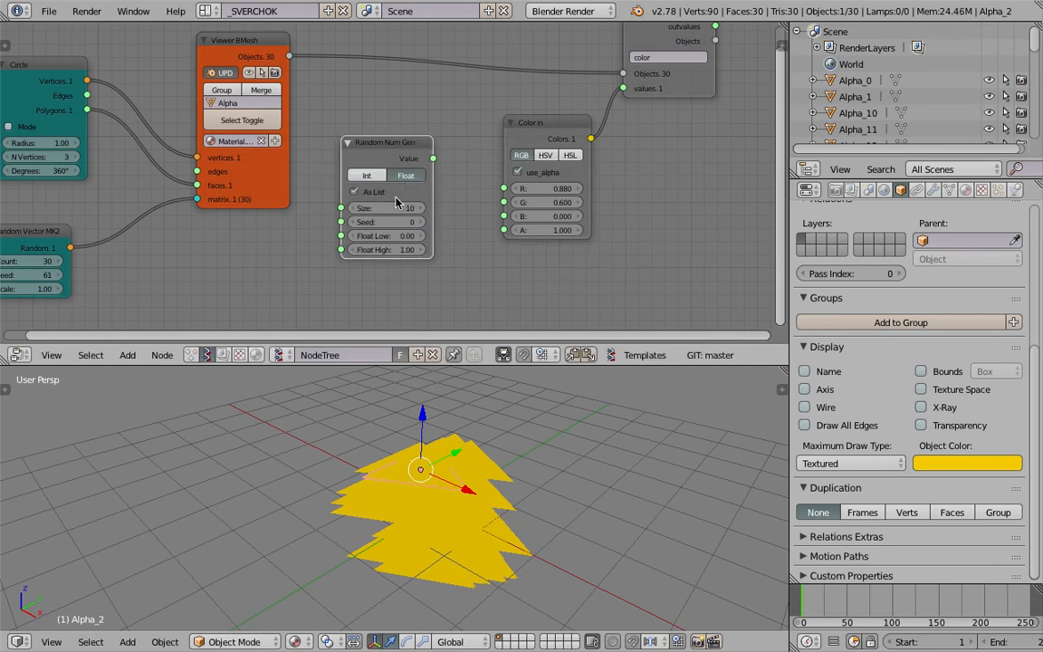
pyautogui.moveTo(433, 160); pyautogui.dragTo(503, 189)
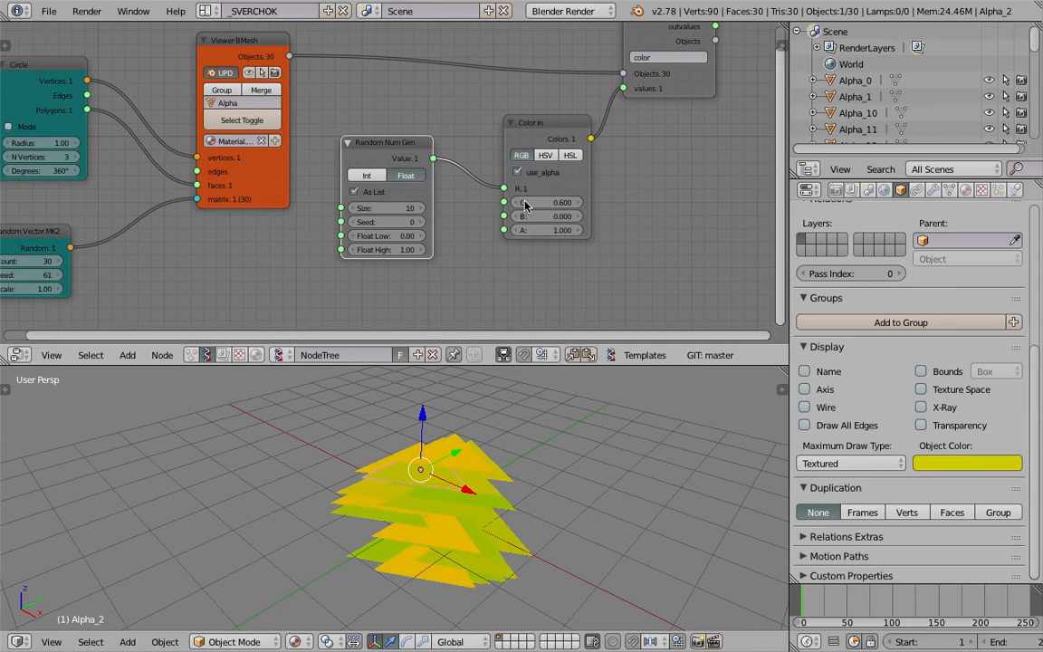
# Step: Set the Color in node's green to 0.000 and deselect all objects in the viewport
pyautogui.moveTo(563, 201); pyautogui.dragTo(507, 202)
pyautogui.moveTo(575, 214); pyautogui.dragTo(487, 209, button='middle')
pyautogui.scroll(4, 463, 198)
pyautogui.moveTo(523, 532); pyautogui.dragTo(424, 456, button='middle')
pyautogui.press('a')
pyautogui.moveTo(538, 482); pyautogui.dragTo(471, 489, button='middle')
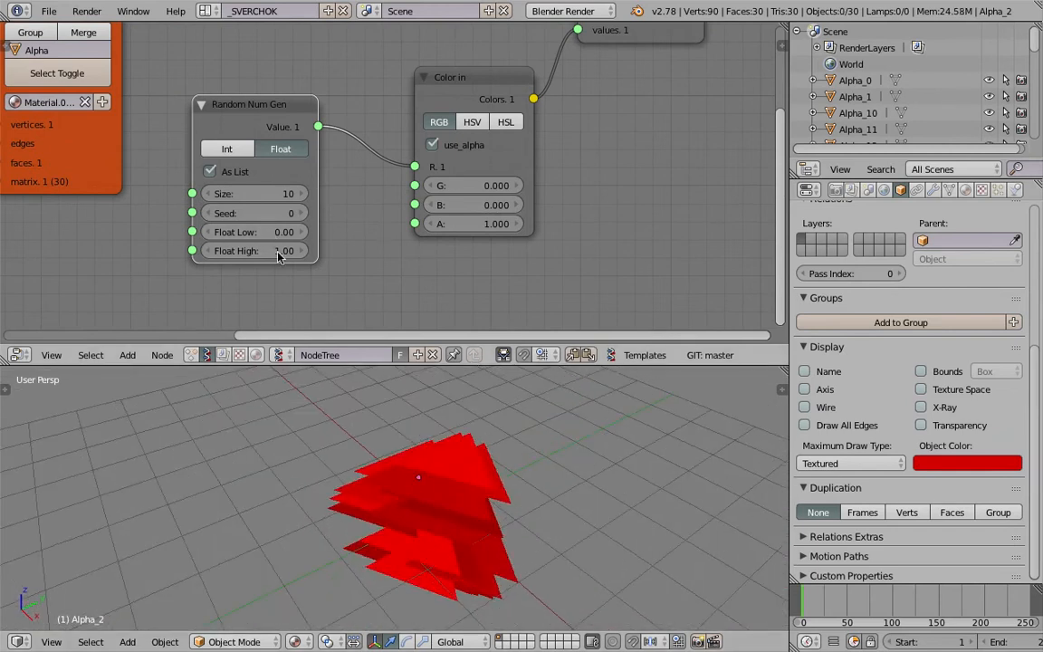
# Step: Move the Random Num Gen node closer to the Color in node, keeping the alpha at 1.000
pyautogui.scroll(-1, 303, 237)
pyautogui.moveTo(343, 217); pyautogui.dragTo(386, 210, button='middle')
pyautogui.moveTo(313, 114); pyautogui.dragTo(332, 94)
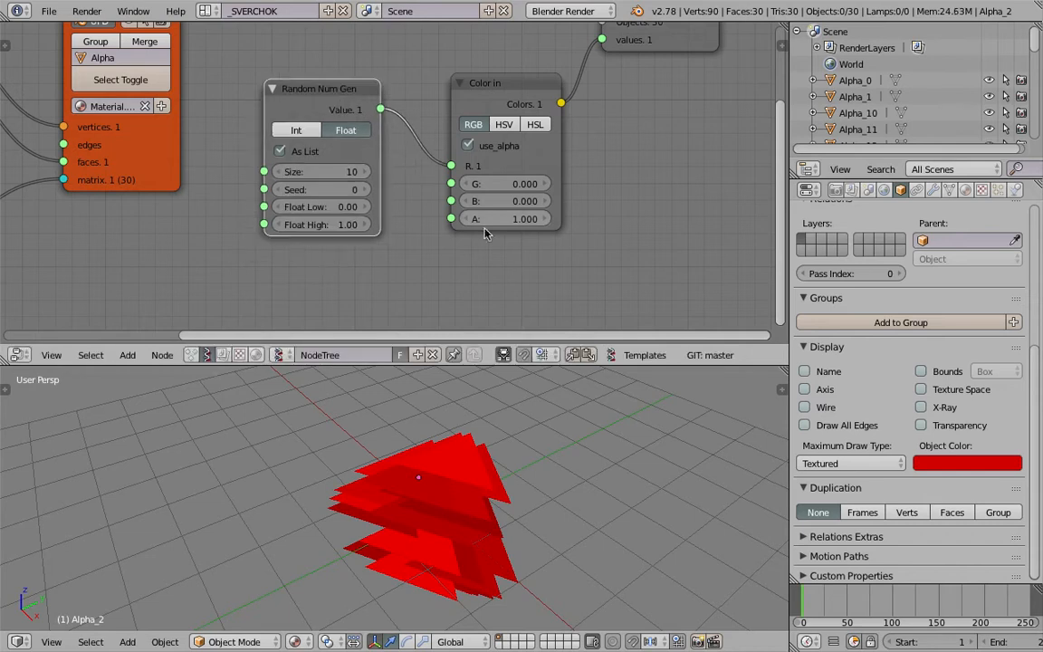
pyautogui.moveTo(507, 219); pyautogui.dragTo(534, 219)
pyautogui.scroll(-4, 452, 486)
pyautogui.moveTo(451, 491); pyautogui.dragTo(452, 502, button='middle')
pyautogui.scroll(-3, 199, 136)
# Step: Set the Random Vector MK2 node's seed to 85 and scale to 6.01
pyautogui.moveTo(200, 133); pyautogui.dragTo(497, 192, button='middle')
pyautogui.scroll(-3, 464, 228)
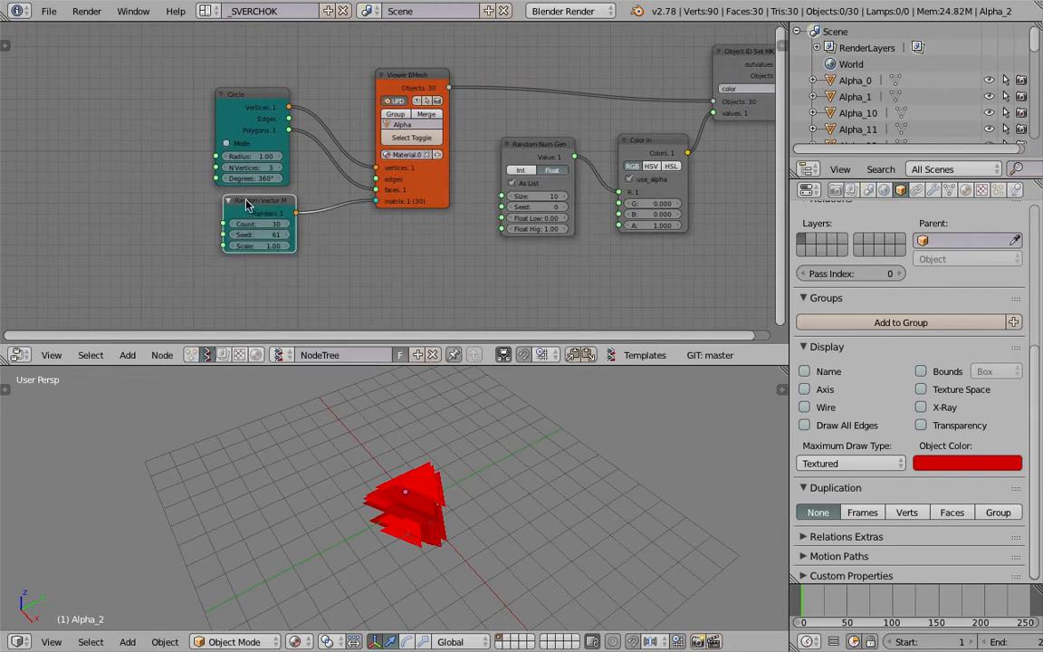
pyautogui.scroll(2, 234, 233)
pyautogui.moveTo(232, 223); pyautogui.dragTo(252, 229)
pyautogui.moveTo(236, 255); pyautogui.dragTo(288, 268)
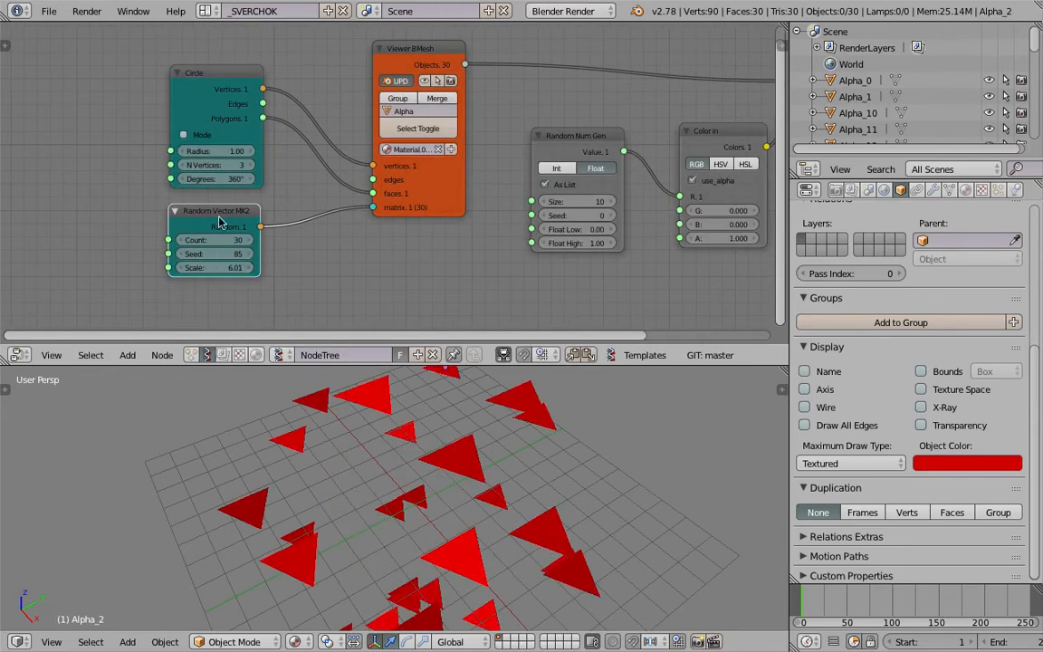
# Step: Delete the Random Vector MK2 node and add a Plane MK2 node in its place
pyautogui.press('x')
pyautogui.scroll(-2, 135, 235)
pyautogui.moveTo(136, 236); pyautogui.dragTo(195, 206, button='middle')
pyautogui.hotkey('ctrl', 's')
pyautogui.click(195, 206)
pyautogui.hotkey('shift', 'a')
pyautogui.click(193, 207)
pyautogui.write('gri')
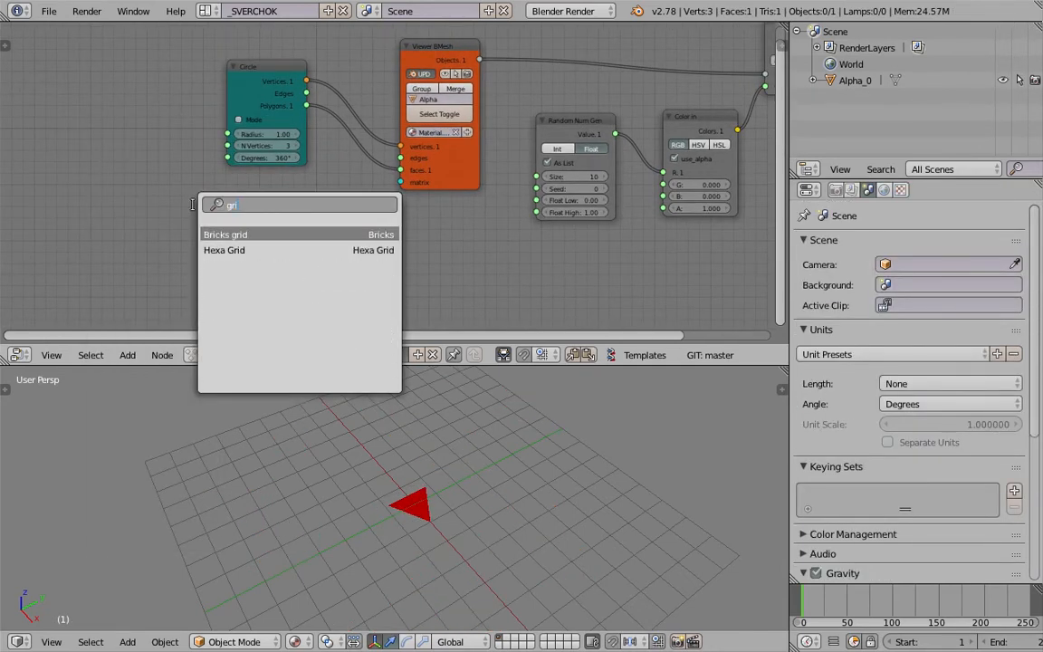
pyautogui.press('Down')
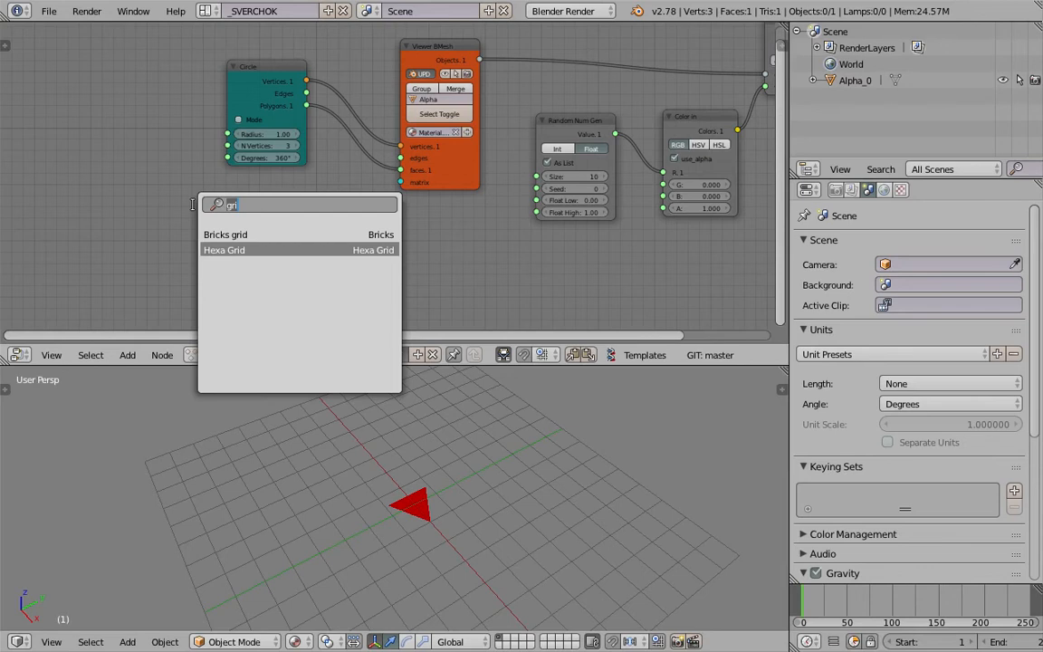
pyautogui.write('plane')
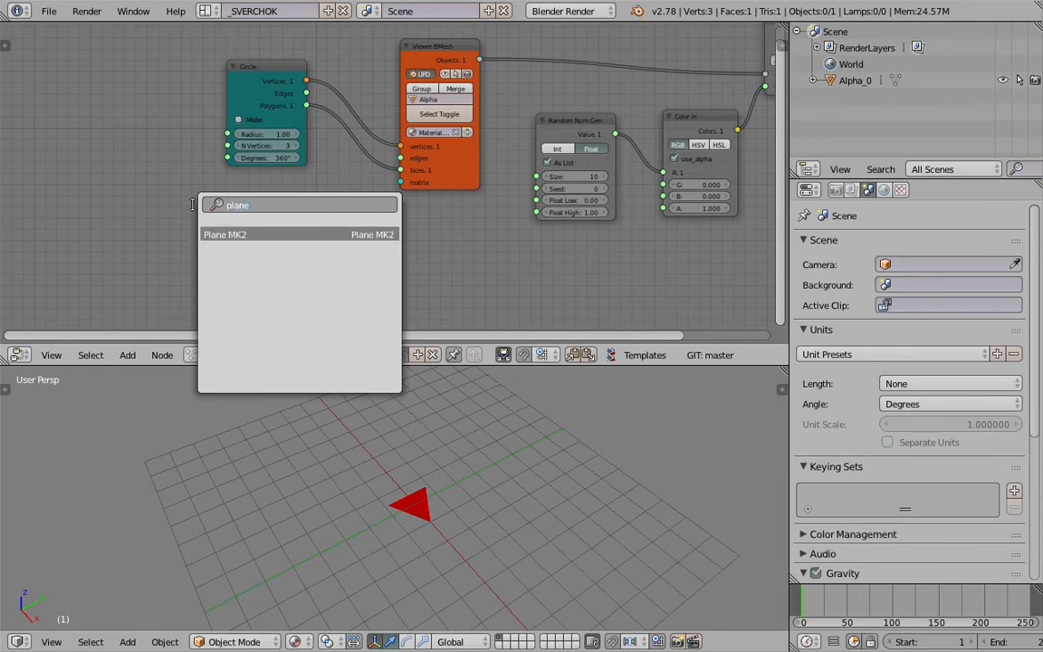
pyautogui.press('Return')
pyautogui.click(224, 195)
# Step: Connect the Plane MK2 Vertices output to the Viewer BMesh matrix input
pyautogui.scroll(1, 257, 207)
pyautogui.moveTo(267, 212); pyautogui.dragTo(228, 169, button='middle')
pyautogui.moveTo(270, 175); pyautogui.dragTo(301, 166)
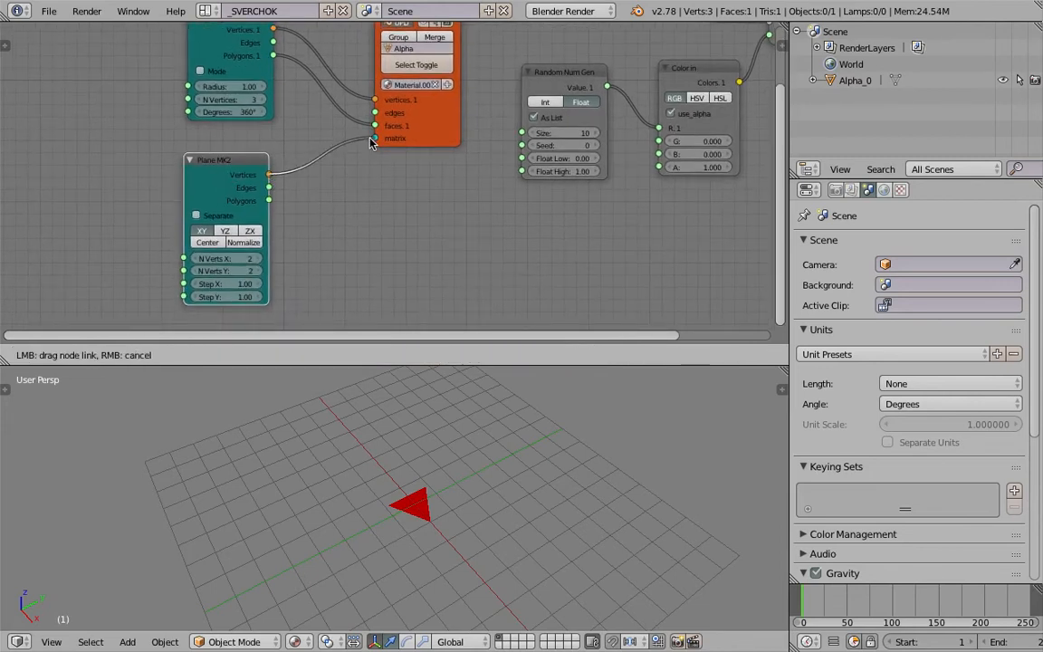
pyautogui.moveTo(369, 143); pyautogui.dragTo(374, 139)
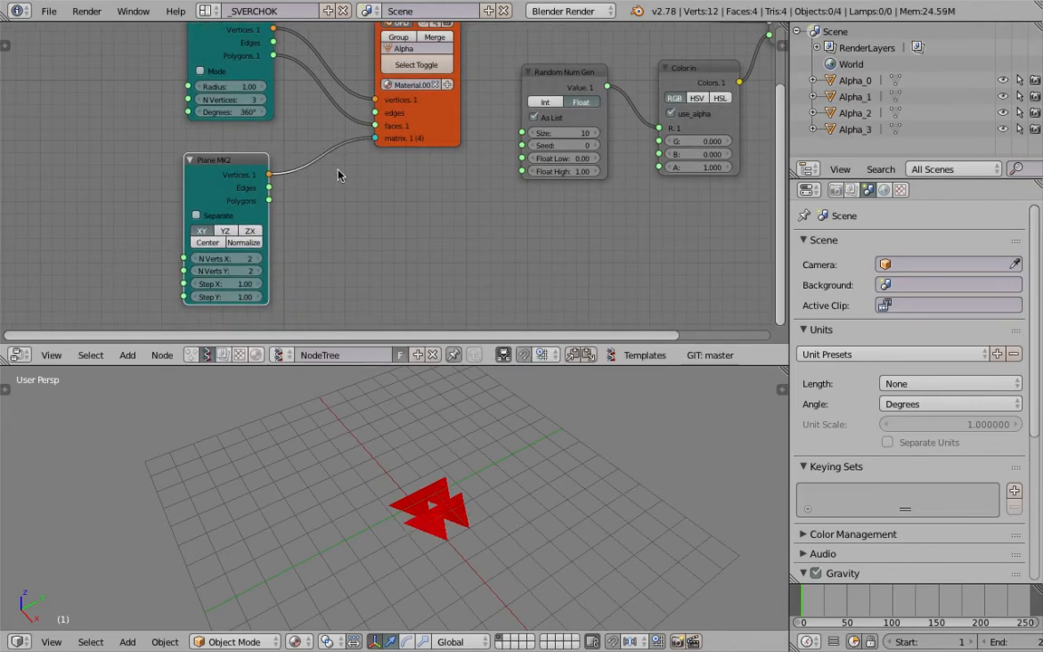
# Step: Raise the Plane MK2 node's N Verts X and N Verts Y to 7 each
pyautogui.click(260, 260)
pyautogui.click(259, 260)
pyautogui.click(260, 260)
pyautogui.click(260, 272)
pyautogui.click(260, 272)
pyautogui.click(260, 271)
pyautogui.scroll(-3, 529, 484)
pyautogui.moveTo(530, 484); pyautogui.dragTo(367, 485, button='middle')
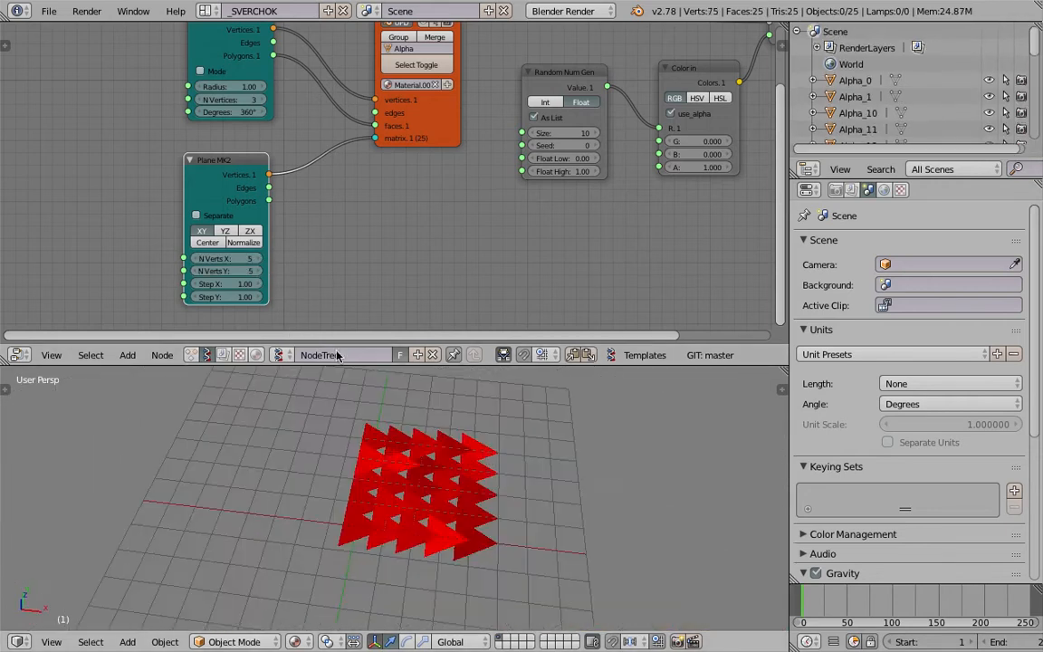
pyautogui.click(260, 260)
pyautogui.click(260, 260)
pyautogui.click(260, 272)
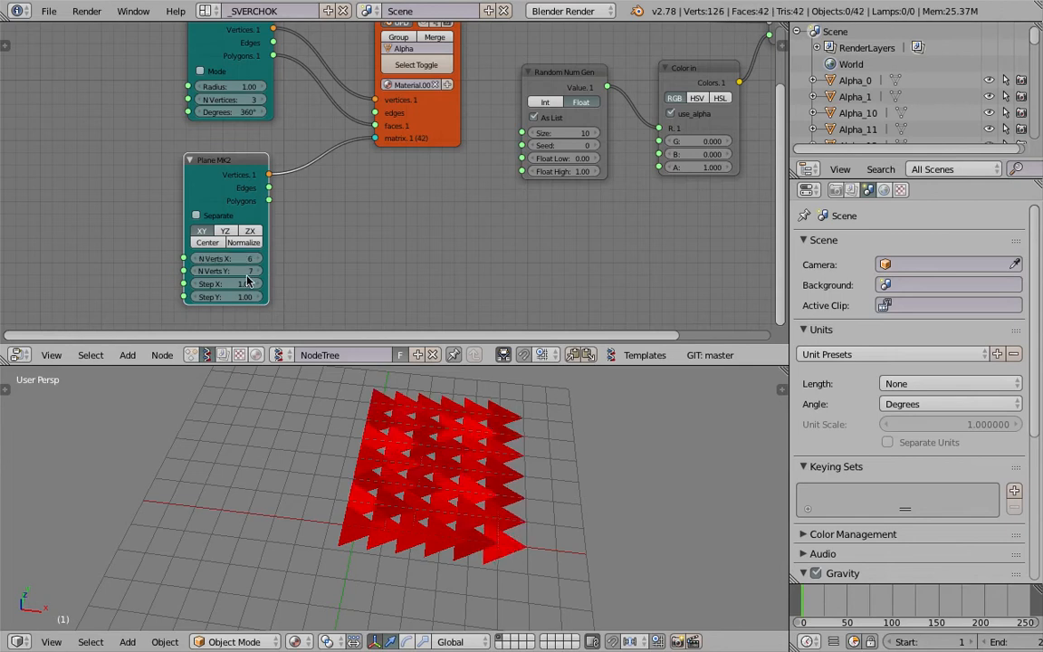
pyautogui.click(260, 272)
# Step: Set the Plane MK2 node's Step X and Step Y to 2.38 and both vertex counts to 8
pyautogui.moveTo(245, 296); pyautogui.dragTo(283, 296)
pyautogui.moveTo(231, 166); pyautogui.dragTo(195, 159)
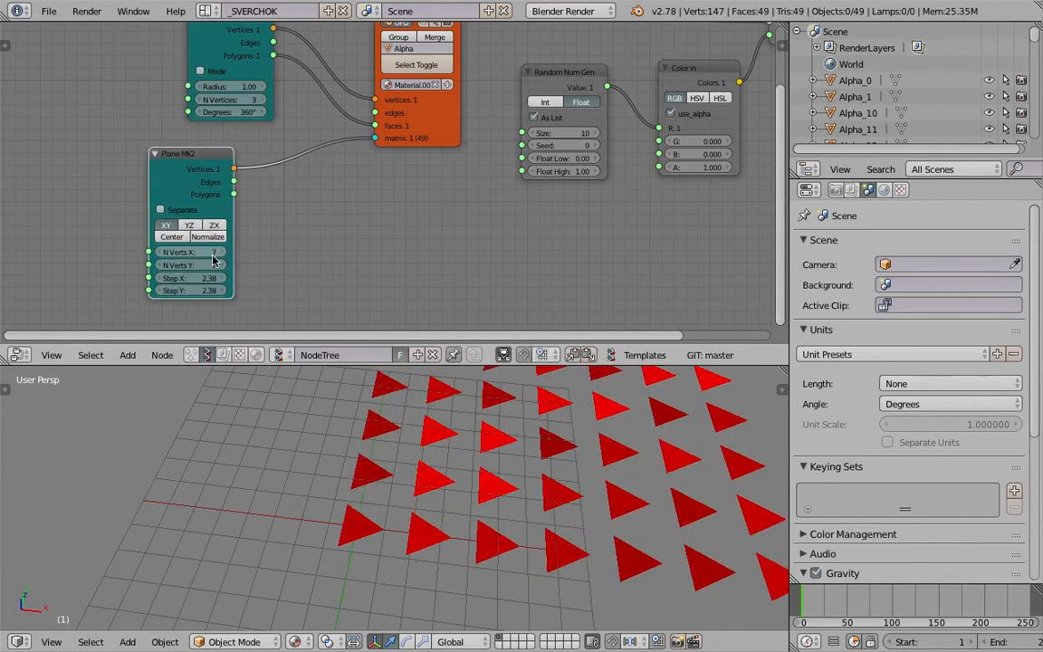
pyautogui.click(222, 264)
pyautogui.click(224, 252)
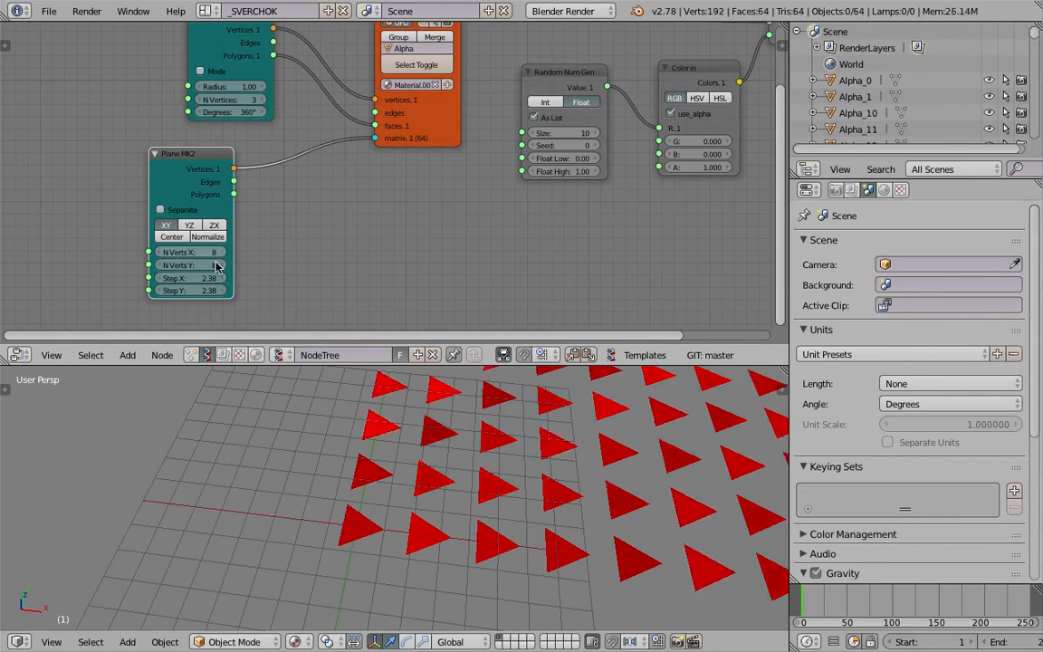
pyautogui.scroll(-3, 591, 493)
pyautogui.keyDown('shift'); pyautogui.moveTo(592, 493); pyautogui.dragTo(521, 532, button='middle'); pyautogui.keyUp('shift')
pyautogui.moveTo(405, 501); pyautogui.dragTo(590, 497, button='middle')
# Step: Save the current file
pyautogui.hotkey('ctrl', 's')
pyautogui.click(590, 497)
pyautogui.moveTo(451, 256); pyautogui.dragTo(323, 295, button='middle')
pyautogui.hotkey('ctrl', 's')
pyautogui.click(323, 296)
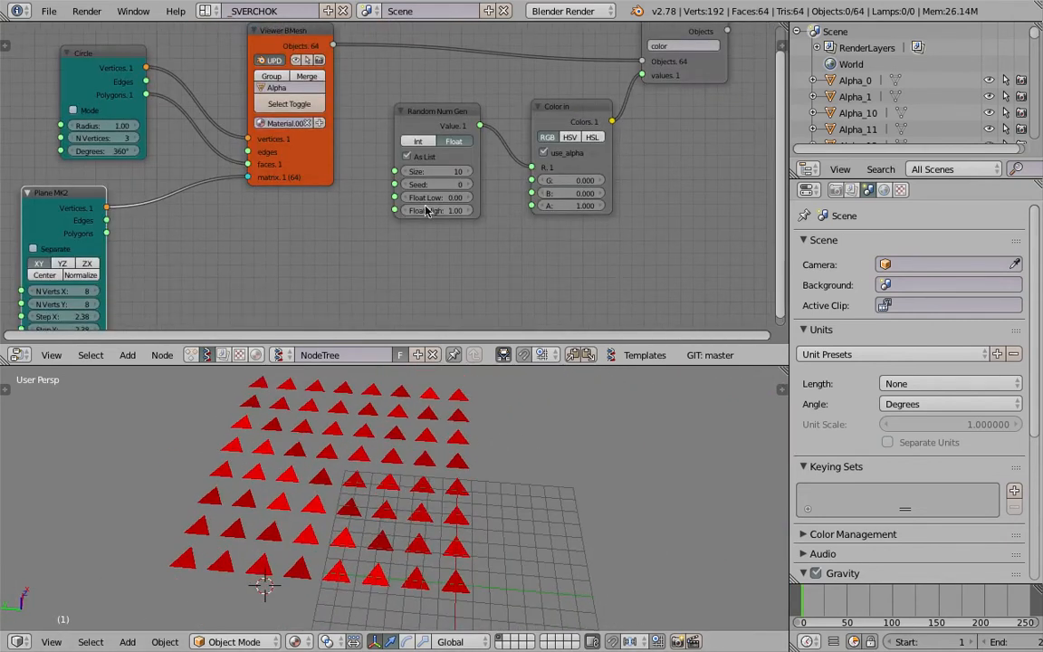
# Step: Reposition the Object ID Set MK2 and Viewer BMesh nodes to open up space in the node layout
pyautogui.moveTo(426, 210); pyautogui.dragTo(443, 225, button='middle')
pyautogui.moveTo(326, 194); pyautogui.dragTo(401, 210, button='middle')
pyautogui.moveTo(620, 178); pyautogui.dragTo(507, 200, button='middle')
pyautogui.scroll(-3, 507, 199)
pyautogui.moveTo(631, 125); pyautogui.dragTo(662, 124)
pyautogui.moveTo(314, 102); pyautogui.dragTo(320, 76)
# Step: Set the Random Num Gen node's size to 31 and move the node up slightly
pyautogui.moveTo(325, 114); pyautogui.dragTo(351, 93, button='middle')
pyautogui.scroll(1, 370, 105)
pyautogui.scroll(1, 497, 201)
pyautogui.moveTo(466, 187); pyautogui.dragTo(545, 188)
pyautogui.moveTo(470, 134); pyautogui.dragTo(465, 112)
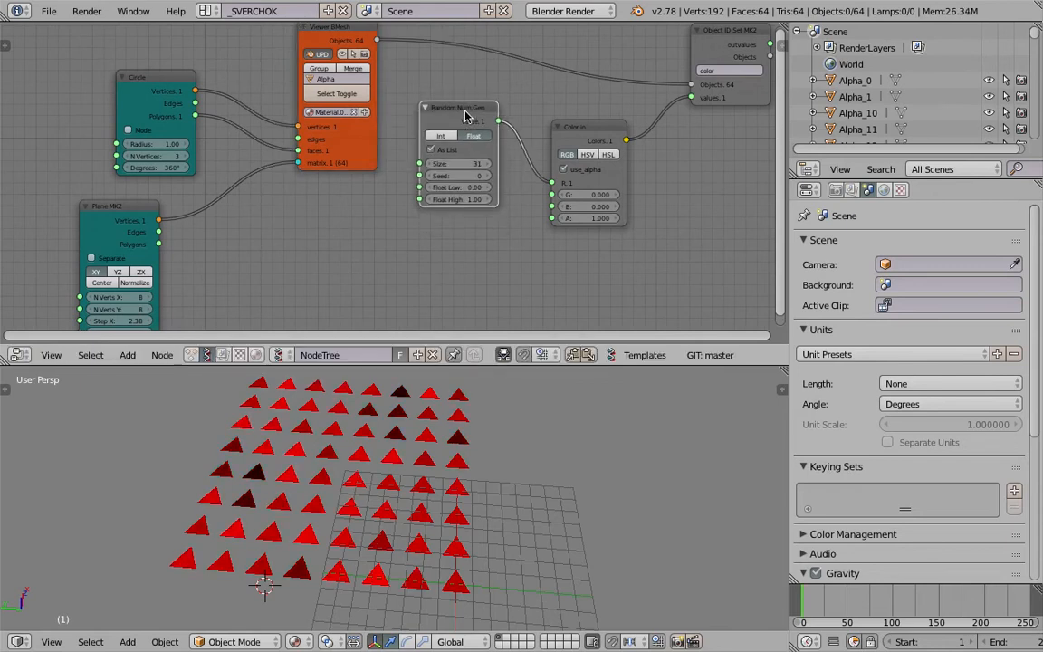
# Step: Duplicate the Random Num Gen node below the original and connect its Value output to the Color in node's G input
pyautogui.hotkey('shift', 'd')
pyautogui.click(458, 237)
pyautogui.moveTo(460, 240); pyautogui.dragTo(465, 216, button='middle')
pyautogui.moveTo(495, 220); pyautogui.dragTo(441, 218)
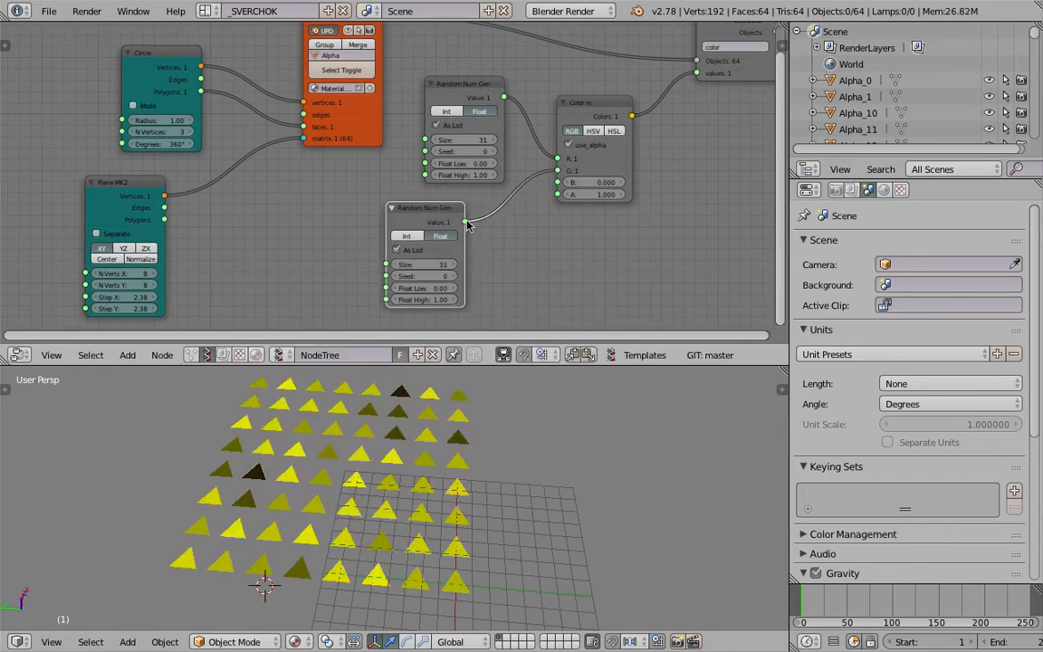
# Step: Delete the lower Random Num Gen copy, shift the Color in node slightly, and save the file
pyautogui.press('x')
pyautogui.moveTo(608, 107); pyautogui.dragTo(628, 115)
pyautogui.moveTo(560, 127); pyautogui.dragTo(533, 144, button='middle')
pyautogui.hotkey('ctrl', 's')
pyautogui.click(547, 137)
# Step: Connect the remaining Random Num Gen node's Value output to the Color in node's G and B inputs as well
pyautogui.moveTo(446, 110); pyautogui.dragTo(552, 194)
pyautogui.moveTo(482, 125); pyautogui.dragTo(552, 208)
pyautogui.moveTo(389, 471); pyautogui.dragTo(372, 448, button='middle')
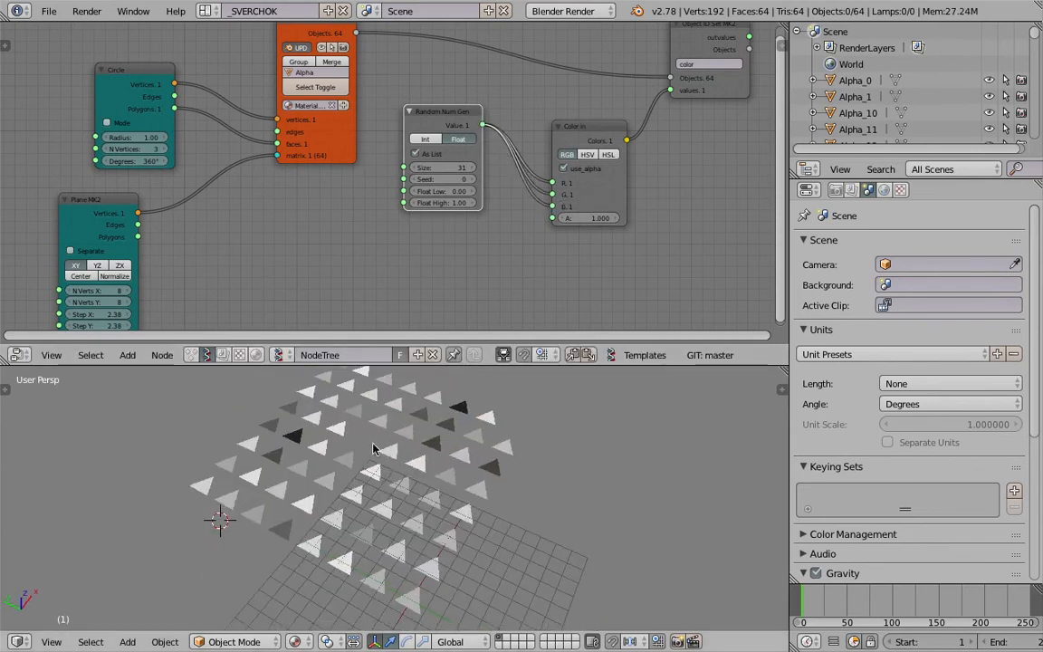
pyautogui.scroll(1, 493, 251)
pyautogui.moveTo(455, 118); pyautogui.dragTo(440, 106)
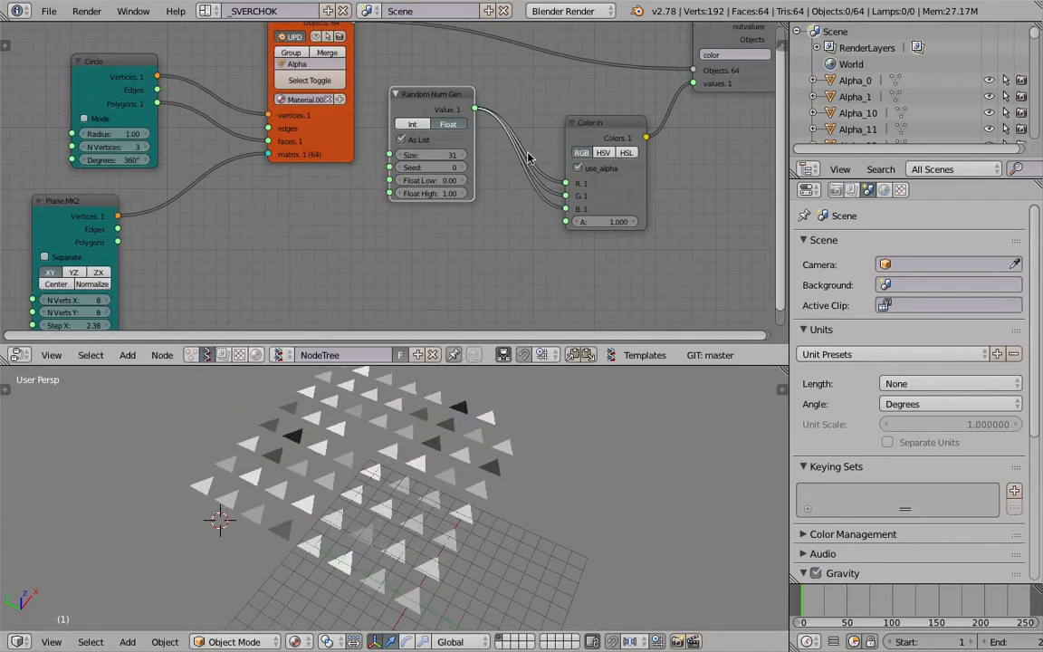
# Step: Cut the G and B links, duplicate the Random Num Gen node below with seed 29, and connect the copy to G
pyautogui.keyDown('ctrl'); pyautogui.moveTo(537, 215); pyautogui.dragTo(535, 217, button='right'); pyautogui.keyUp('ctrl')
pyautogui.moveTo(433, 94); pyautogui.dragTo(429, 68)
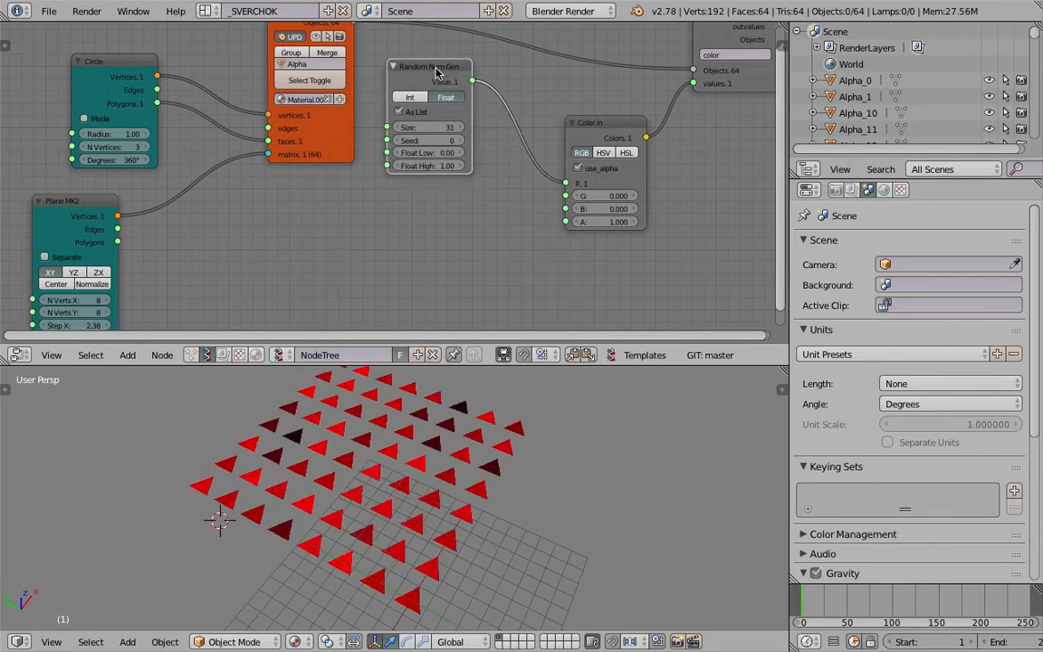
pyautogui.hotkey('shift', 'd')
pyautogui.click(443, 195)
pyautogui.moveTo(477, 201); pyautogui.dragTo(565, 195)
pyautogui.moveTo(437, 261); pyautogui.dragTo(528, 219)
pyautogui.moveTo(435, 185); pyautogui.dragTo(372, 179)
# Step: Duplicate the G channel's Random Num Gen node, connect the copy to B with seed 62, and save the file
pyautogui.hotkey('shift', 'd')
pyautogui.click(485, 256)
pyautogui.moveTo(528, 270); pyautogui.dragTo(566, 209)
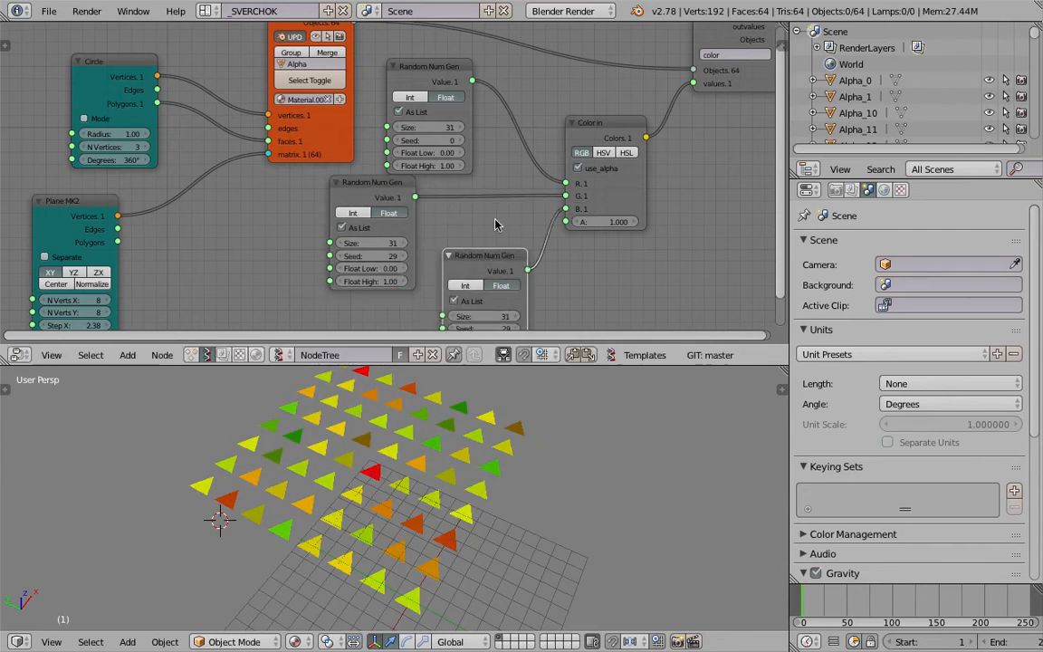
pyautogui.moveTo(495, 294); pyautogui.dragTo(504, 258, button='middle')
pyautogui.moveTo(496, 294); pyautogui.dragTo(498, 294)
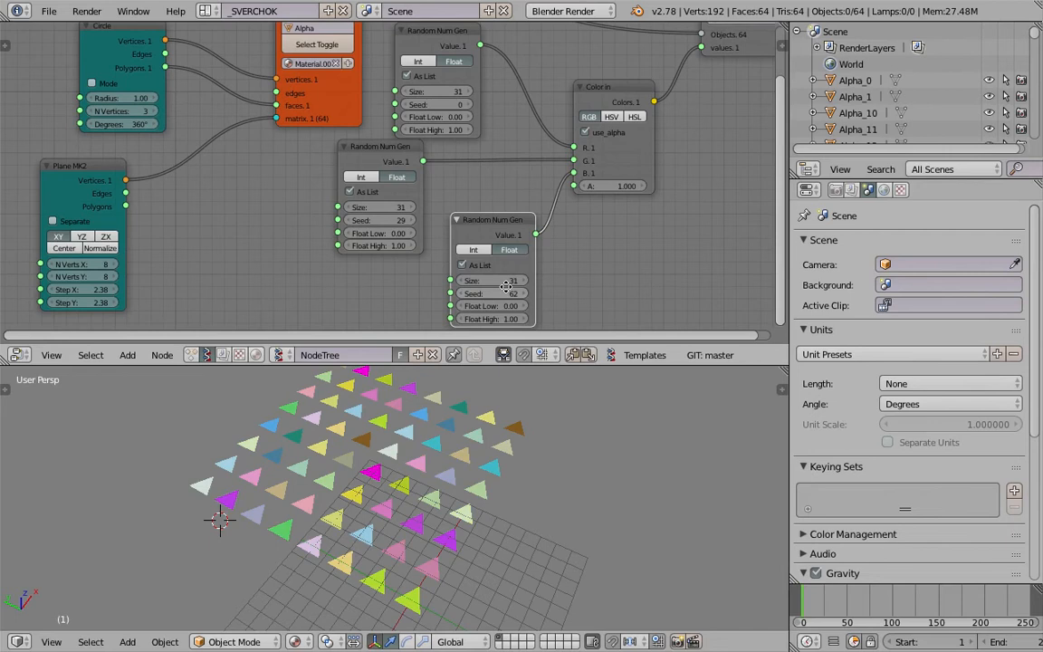
pyautogui.moveTo(496, 292); pyautogui.dragTo(498, 232, button='middle')
pyautogui.hotkey('ctrl', 's')
pyautogui.click(498, 231)
# Step: Set the B channel's Random Num Gen to Float Low 0.39 and seed 103, and save the file
pyautogui.scroll(4, 499, 263)
pyautogui.moveTo(528, 277); pyautogui.dragTo(473, 283, button='middle')
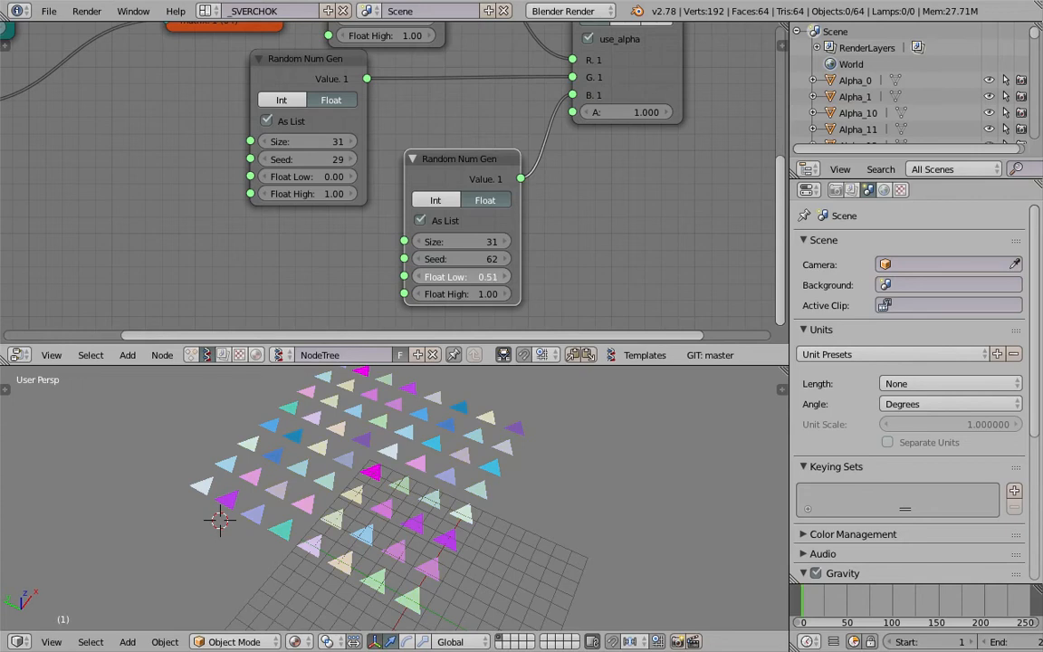
pyautogui.click(597, 275)
pyautogui.scroll(-2, 590, 262)
pyautogui.moveTo(544, 220); pyautogui.dragTo(582, 272, button='middle')
pyautogui.hotkey('ctrl', 's')
pyautogui.click(582, 271)
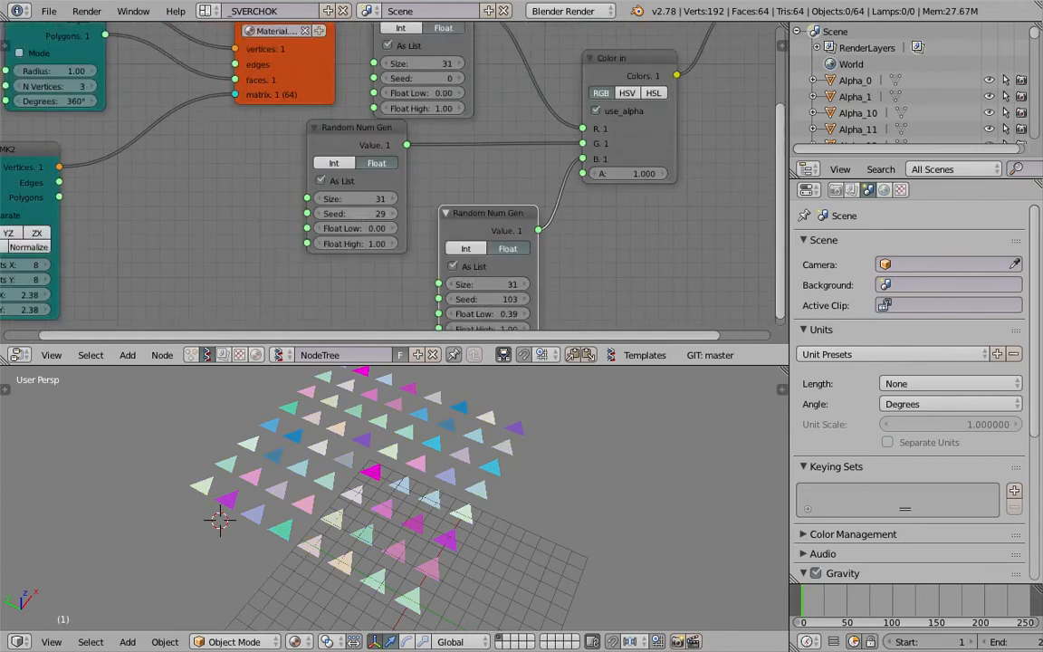
# Step: Set the G channel's Random Num Gen seed to 50 and save the file
pyautogui.moveTo(378, 215); pyautogui.dragTo(397, 216)
pyautogui.scroll(-3, 377, 216)
pyautogui.moveTo(378, 215); pyautogui.dragTo(430, 227, button='middle')
pyautogui.hotkey('ctrl', 's')
pyautogui.click(356, 210)
# Step: Spread out the node layout by moving the Circle, Plane MK2 and Viewer BMesh nodes to the left, and save the file
pyautogui.moveTo(203, 112); pyautogui.dragTo(236, 158, button='middle')
pyautogui.moveTo(240, 134); pyautogui.dragTo(171, 92)
pyautogui.moveTo(183, 221); pyautogui.dragTo(148, 207)
pyautogui.moveTo(397, 147); pyautogui.dragTo(328, 153)
pyautogui.hotkey('ctrl', 's')
pyautogui.click(332, 156)
# Step: Select triangle Alpha_21 and then Alpha_6 in the 3D view to examine their Object Color, and save the file
pyautogui.moveTo(431, 412); pyautogui.dragTo(477, 431, button='middle')
pyautogui.rightClick(427, 437)
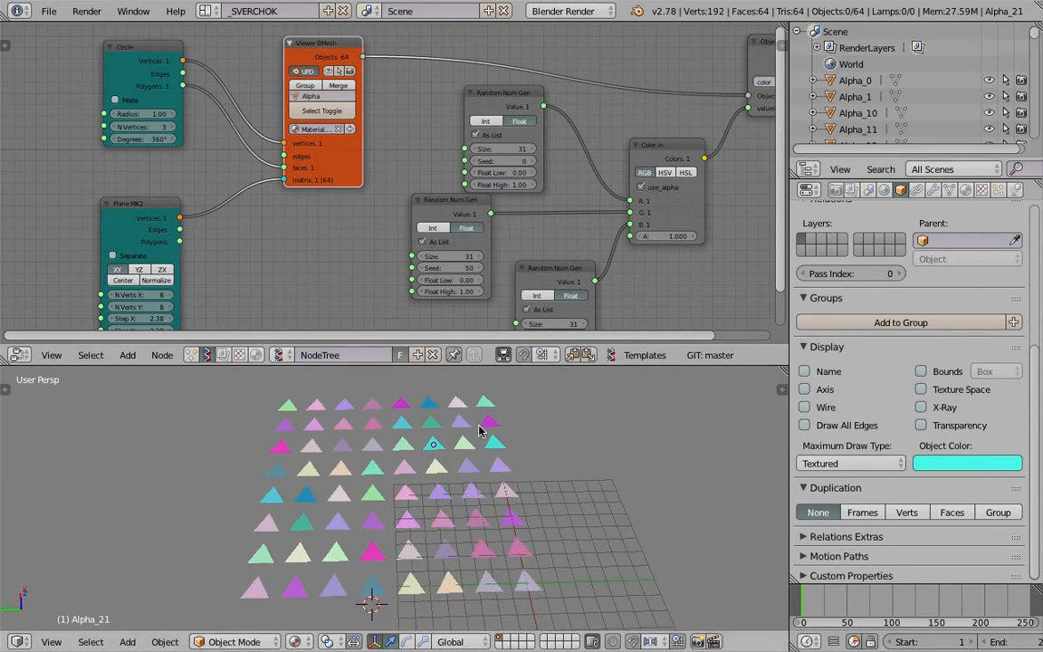
pyautogui.rightClick(488, 422)
pyautogui.moveTo(1034, 39); pyautogui.dragTo(1038, 4)
pyautogui.moveTo(581, 167); pyautogui.dragTo(482, 171, button='middle')
pyautogui.moveTo(603, 428); pyautogui.dragTo(441, 455, button='middle')
pyautogui.hotkey('ctrl', 's')
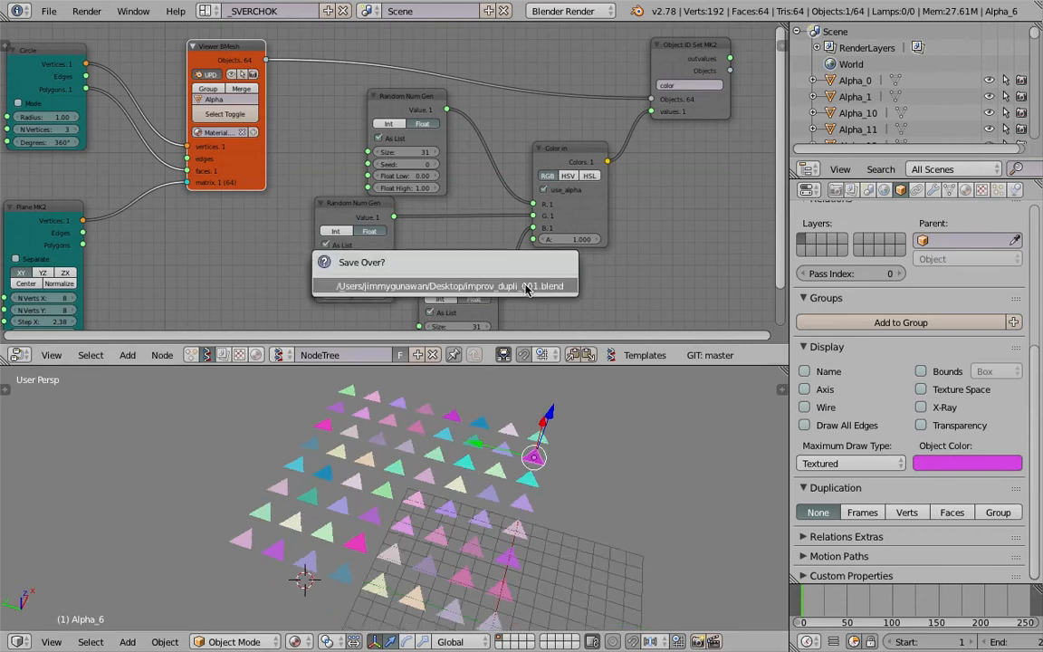
pyautogui.click(526, 286)
# Step: Move the Object ID Set MK2 node slightly up and away from the Color in node
pyautogui.scroll(-1, 526, 286)
pyautogui.scroll(1, 534, 423)
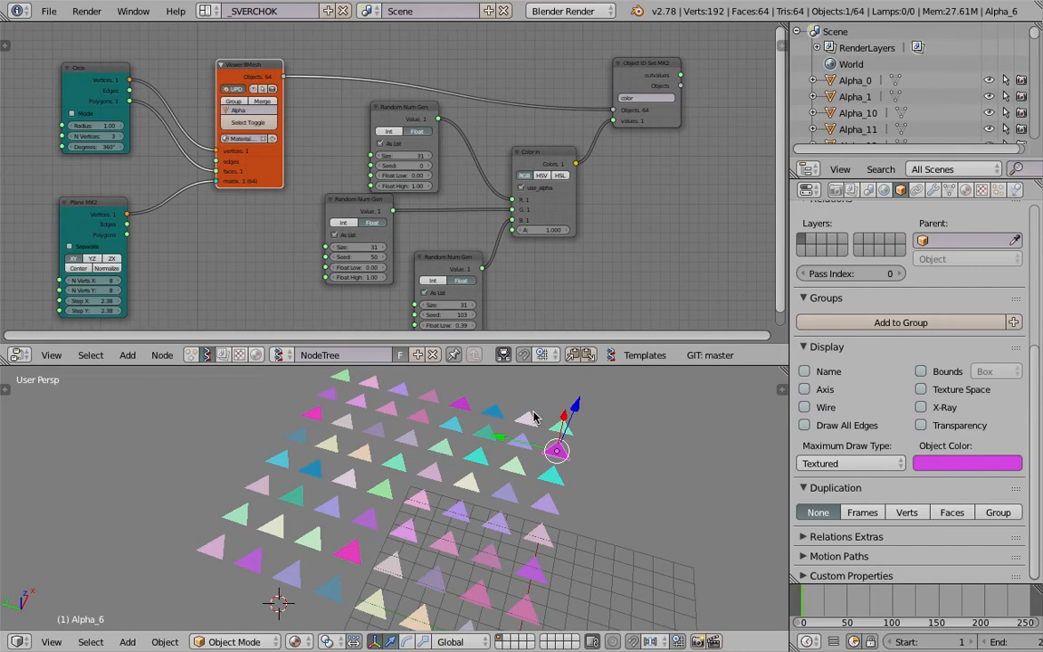
pyautogui.moveTo(513, 164); pyautogui.dragTo(516, 161, button='middle')
pyautogui.moveTo(630, 80); pyautogui.dragTo(639, 73)
pyautogui.moveTo(547, 468); pyautogui.dragTo(529, 444, button='middle')
pyautogui.moveTo(434, 133); pyautogui.dragTo(486, 142, button='middle')
pyautogui.moveTo(326, 512); pyautogui.dragTo(323, 500, button='middle')
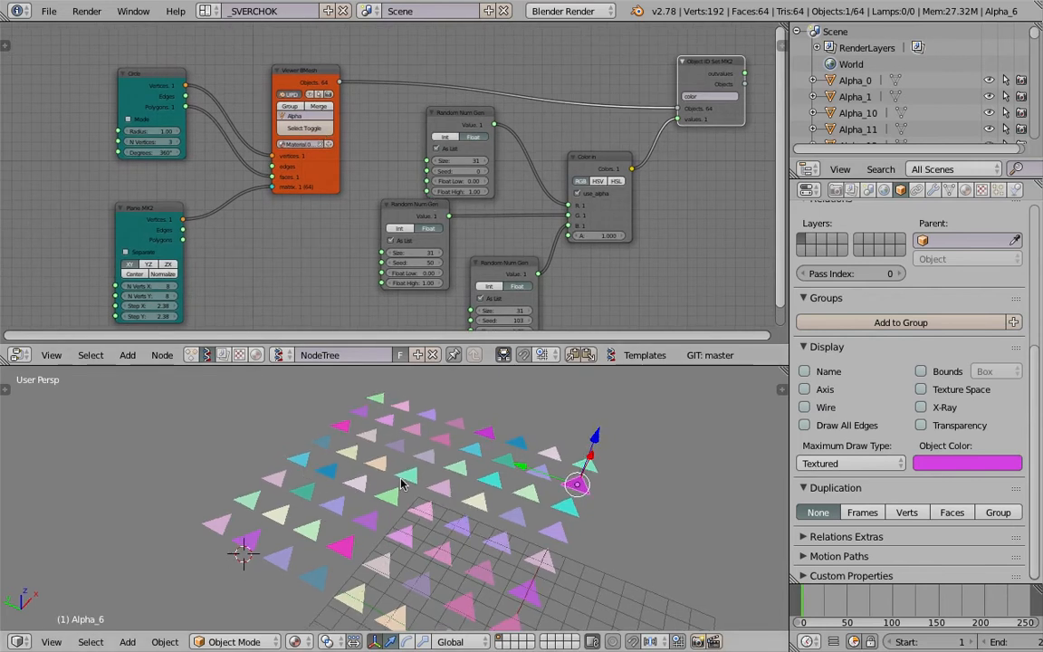
pyautogui.moveTo(553, 211); pyautogui.dragTo(509, 207, button='middle')
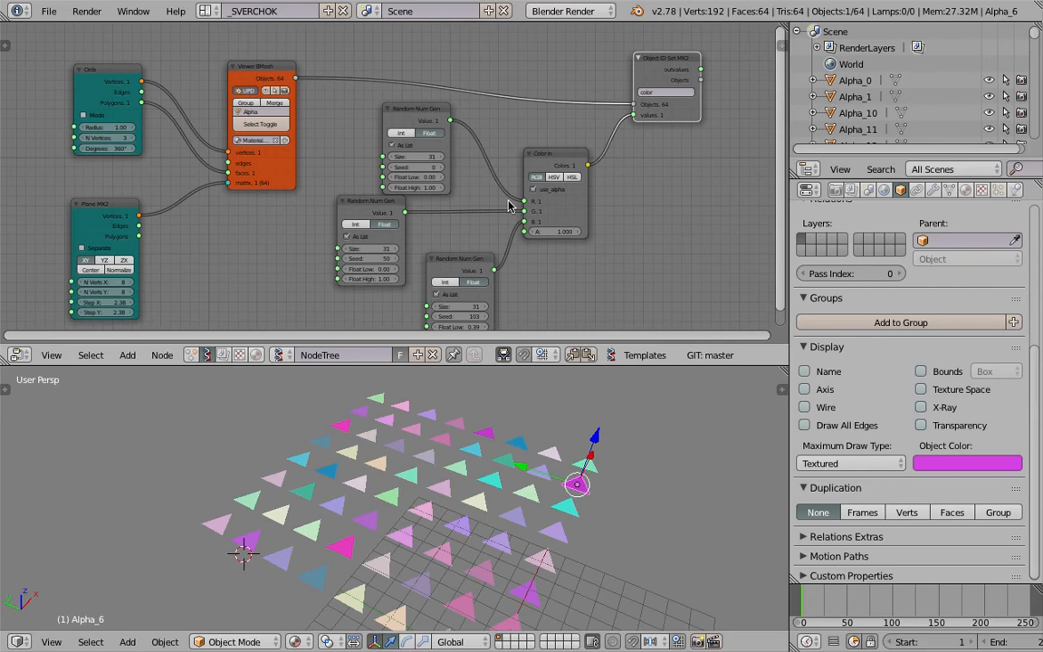
pyautogui.moveTo(648, 216); pyautogui.dragTo(667, 243, button='middle')
# Step: Enlarge the node editor in height and width, and move the Viewer BMesh and Object ID Set MK2 nodes up
pyautogui.moveTo(707, 367); pyautogui.dragTo(716, 392)
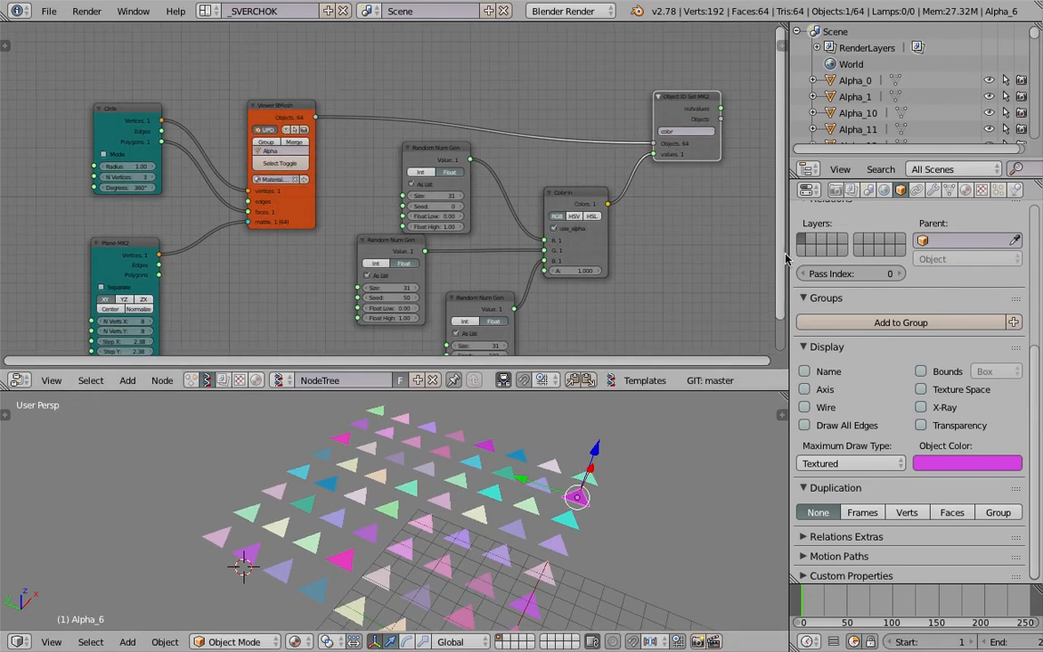
pyautogui.moveTo(785, 253); pyautogui.dragTo(819, 253)
pyautogui.press('g')
pyautogui.click(656, 157)
pyautogui.press('Home')
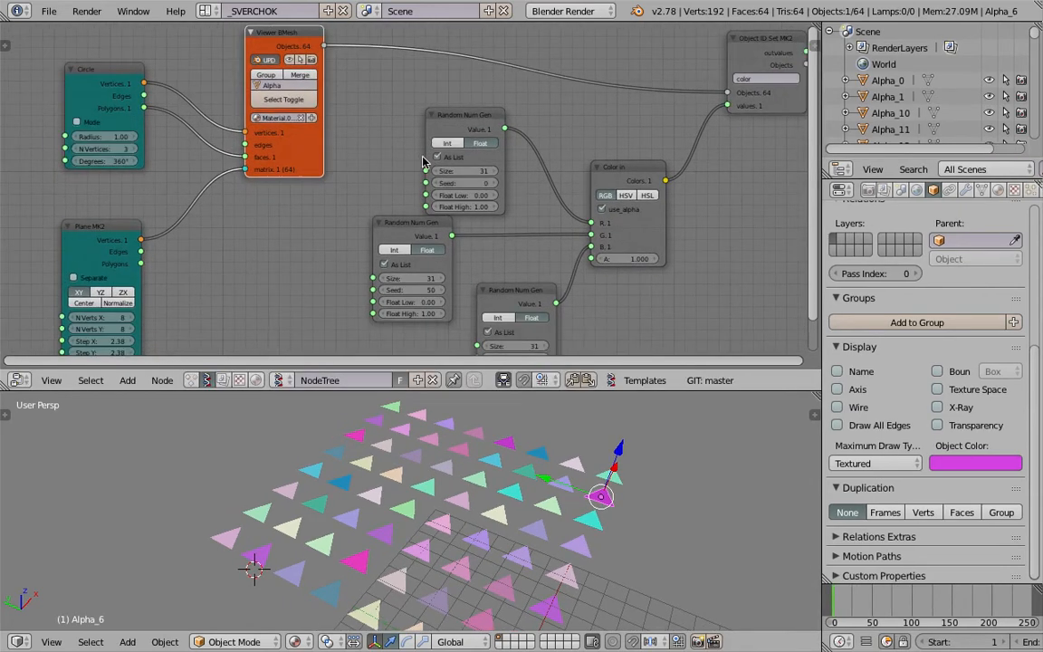
# Step: Save the current file over the existing one
pyautogui.moveTo(489, 477); pyautogui.dragTo(482, 482, button='middle')
pyautogui.moveTo(441, 203); pyautogui.dragTo(430, 181, button='middle')
pyautogui.scroll(-2, 545, 473)
pyautogui.hotkey('ctrl', 's')
pyautogui.click(538, 472)
# Step: Delete the two duplicated Random Num Gen nodes and connect the remaining one's Value to the Color in node's G and B inputs
pyautogui.click(504, 270)
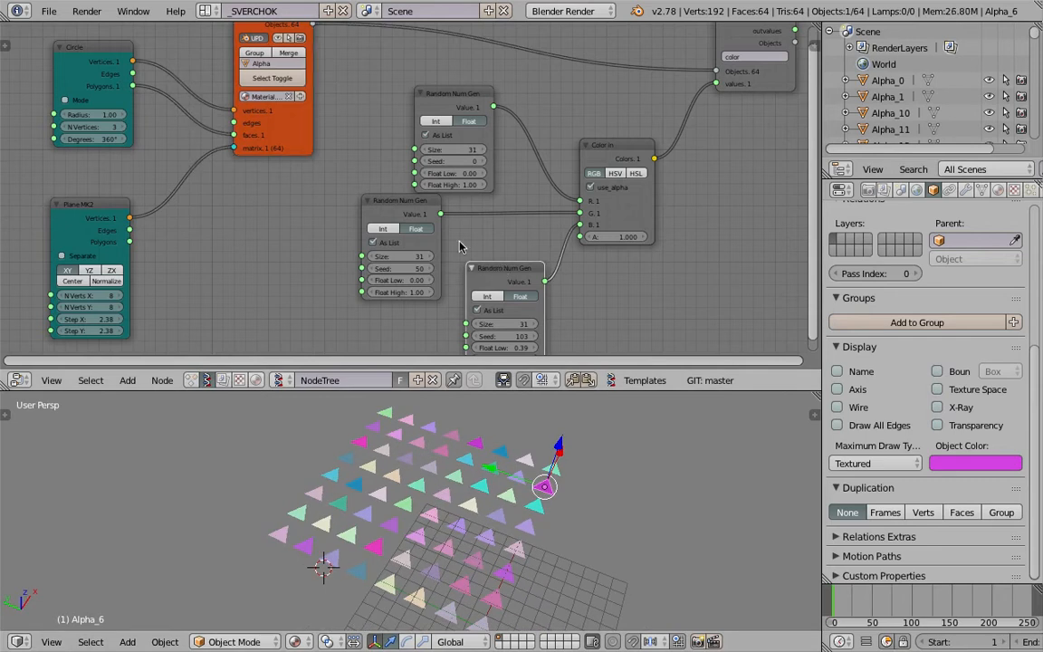
pyautogui.press('x')
pyautogui.click(427, 203)
pyautogui.press('x')
pyautogui.moveTo(494, 107); pyautogui.dragTo(580, 225)
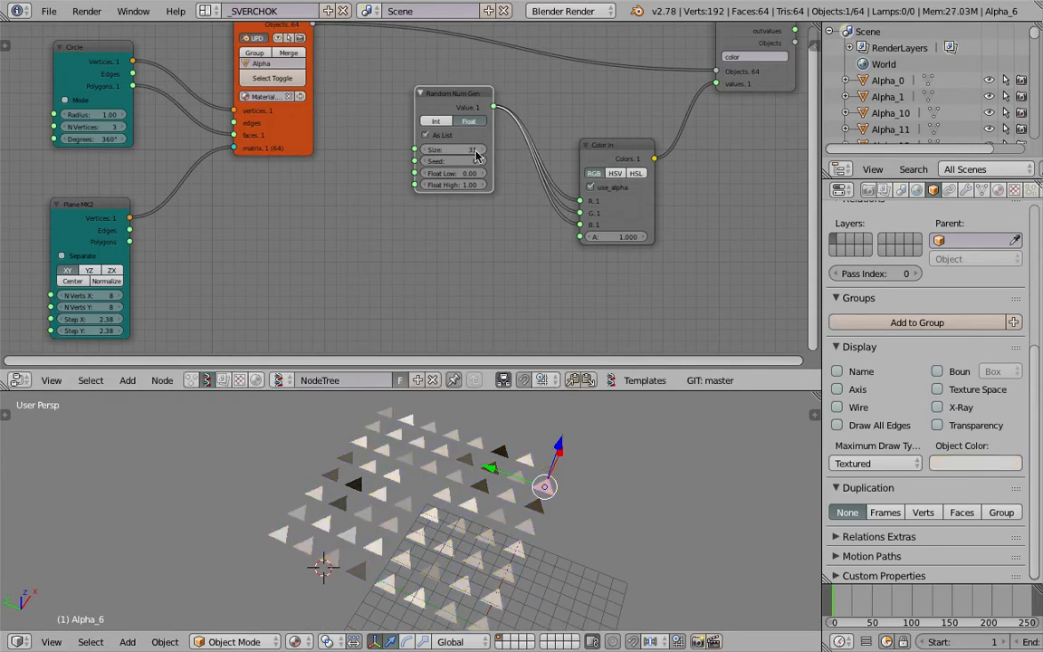
# Step: Set the Random Num Gen seed to 23 and rearrange it and the Color in node to free space above it
pyautogui.moveTo(457, 99); pyautogui.dragTo(475, 163)
pyautogui.moveTo(580, 144); pyautogui.dragTo(603, 129)
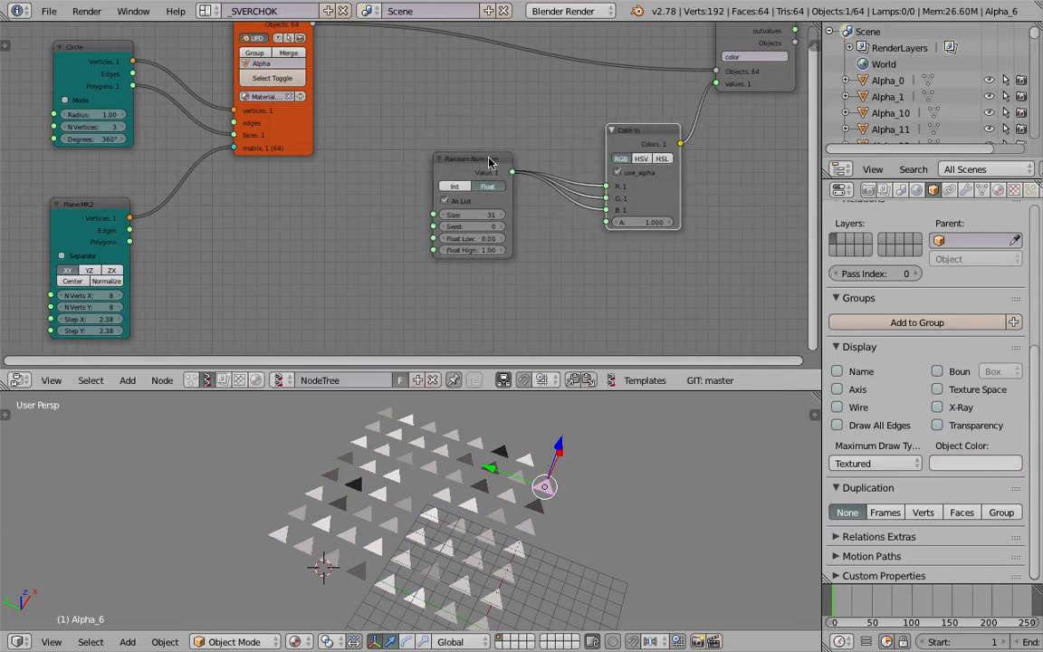
pyautogui.scroll(1, 477, 169)
pyautogui.moveTo(483, 233); pyautogui.dragTo(505, 233)
pyautogui.moveTo(496, 163); pyautogui.dragTo(510, 199)
pyautogui.scroll(-1, 405, 170)
# Step: Add a Vector Noise MK2 node above the Random Num Gen node
pyautogui.hotkey('shift', 'a')
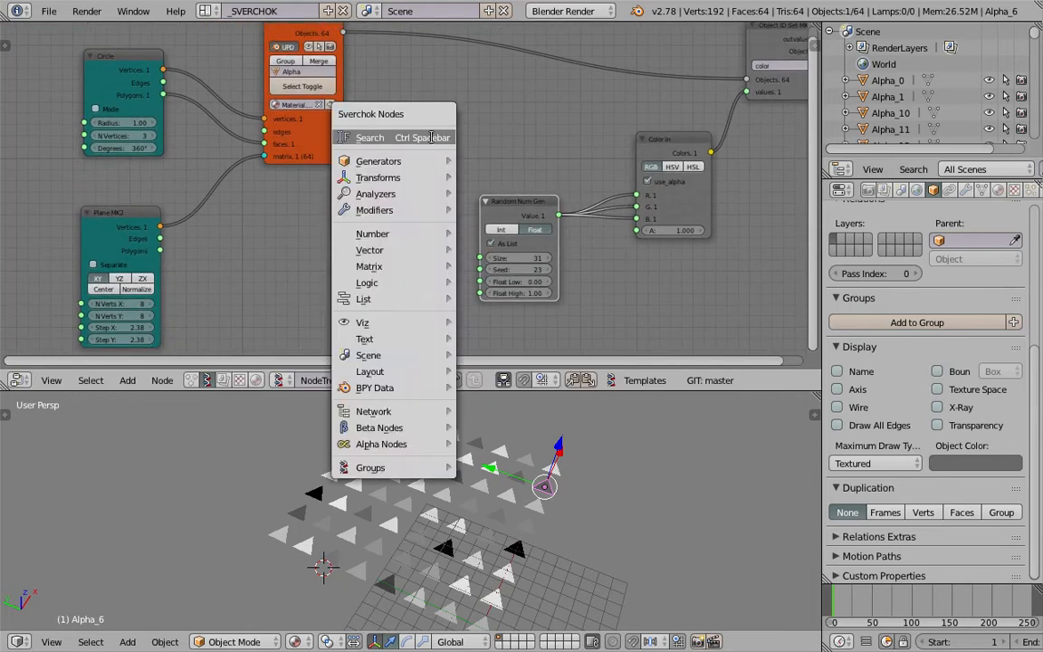
pyautogui.click(431, 136)
pyautogui.write('vector n')
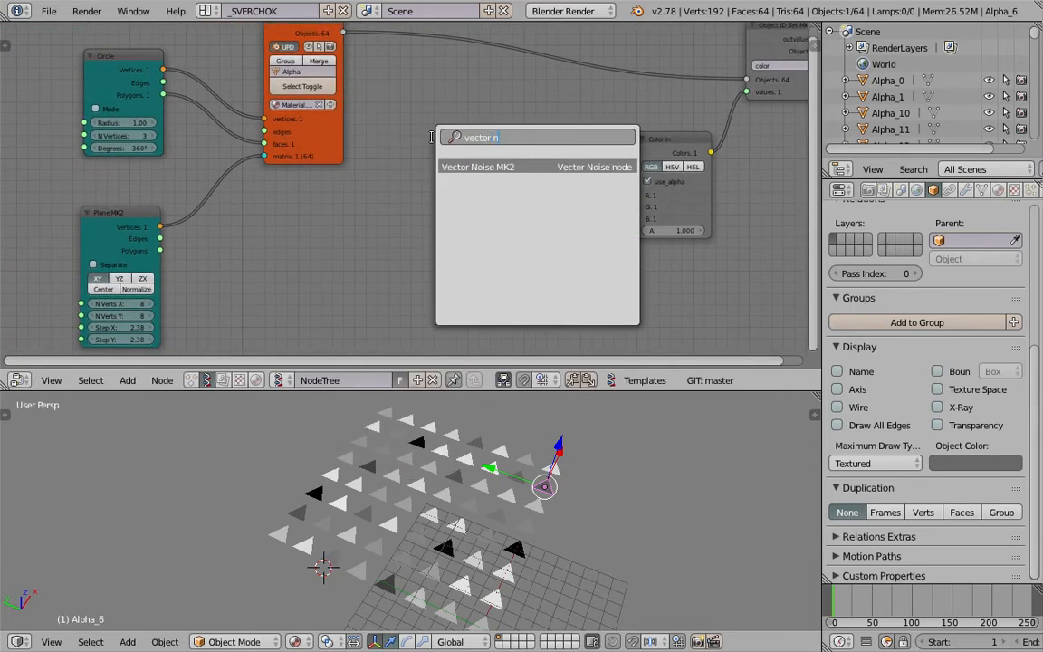
pyautogui.press('Return')
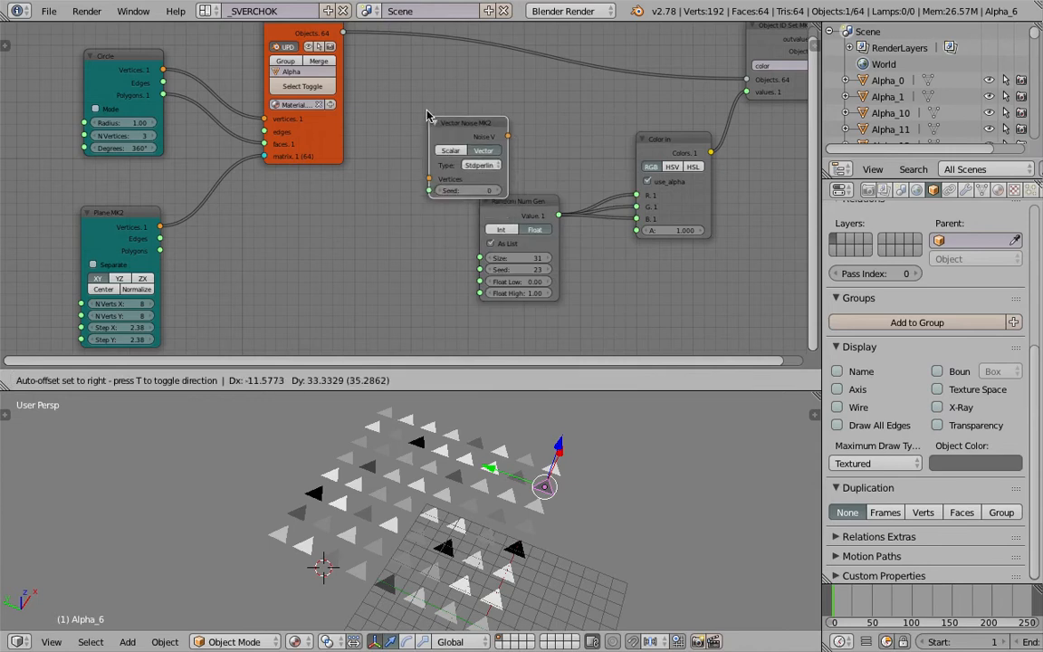
pyautogui.click(381, 120)
# Step: Shift the Circle and Plane MK2 nodes up and connect the Plane's Vertices output to the Vector Noise node's Vertices input
pyautogui.moveTo(111, 62); pyautogui.dragTo(94, 51)
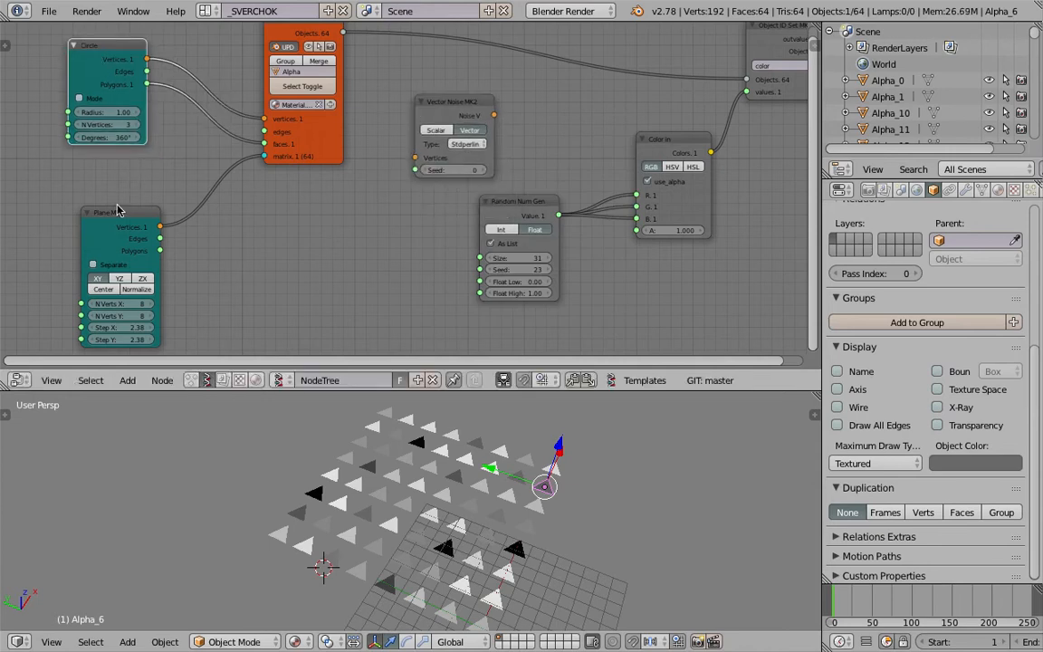
pyautogui.moveTo(119, 212); pyautogui.dragTo(112, 184)
pyautogui.moveTo(213, 407); pyautogui.dragTo(272, 379, button='middle')
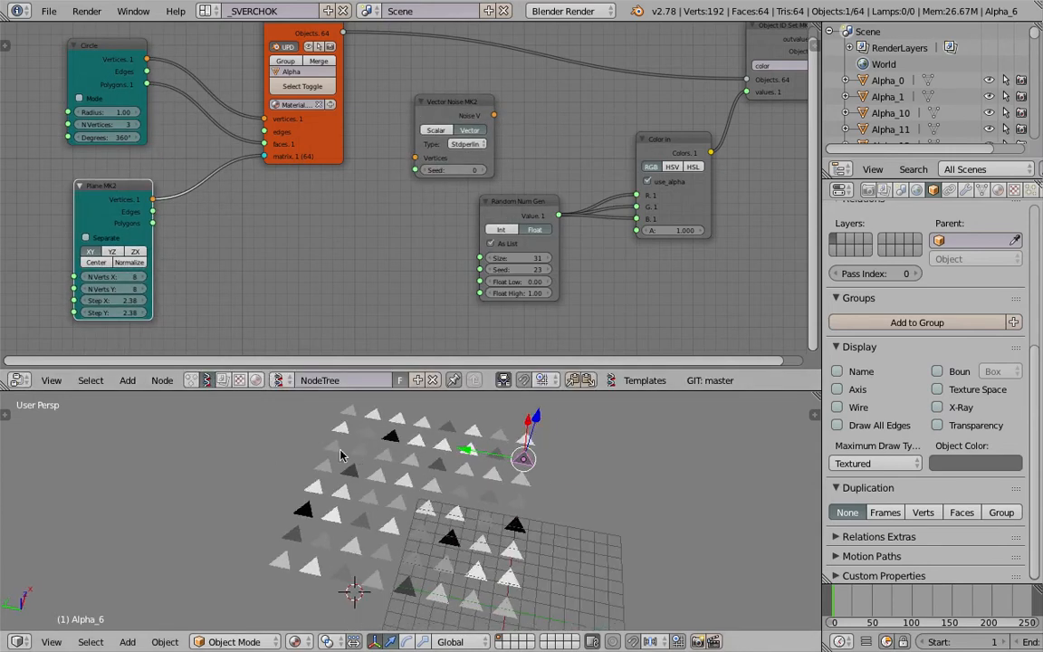
pyautogui.moveTo(152, 200); pyautogui.dragTo(154, 205)
pyautogui.moveTo(246, 149); pyautogui.dragTo(414, 157)
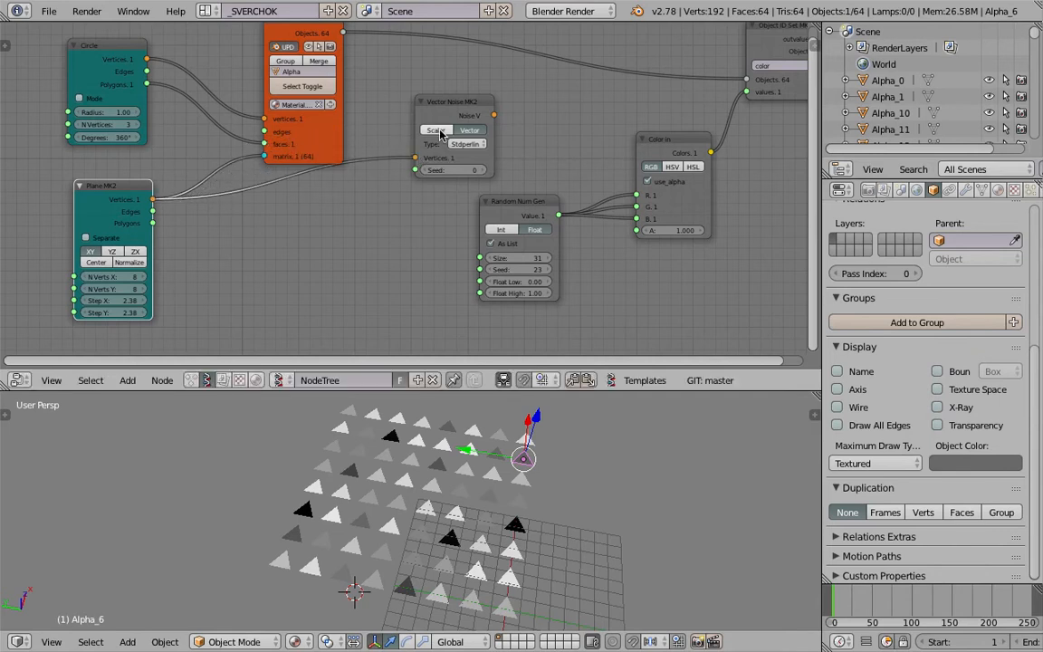
# Step: Switch the Vector Noise node to Scalar and connect its Noise S output to the Color in node's R, G and B inputs
pyautogui.click(436, 130)
pyautogui.moveTo(493, 115); pyautogui.dragTo(636, 207)
pyautogui.moveTo(494, 115); pyautogui.dragTo(636, 218)
pyautogui.moveTo(584, 473); pyautogui.dragTo(536, 481, button='middle')
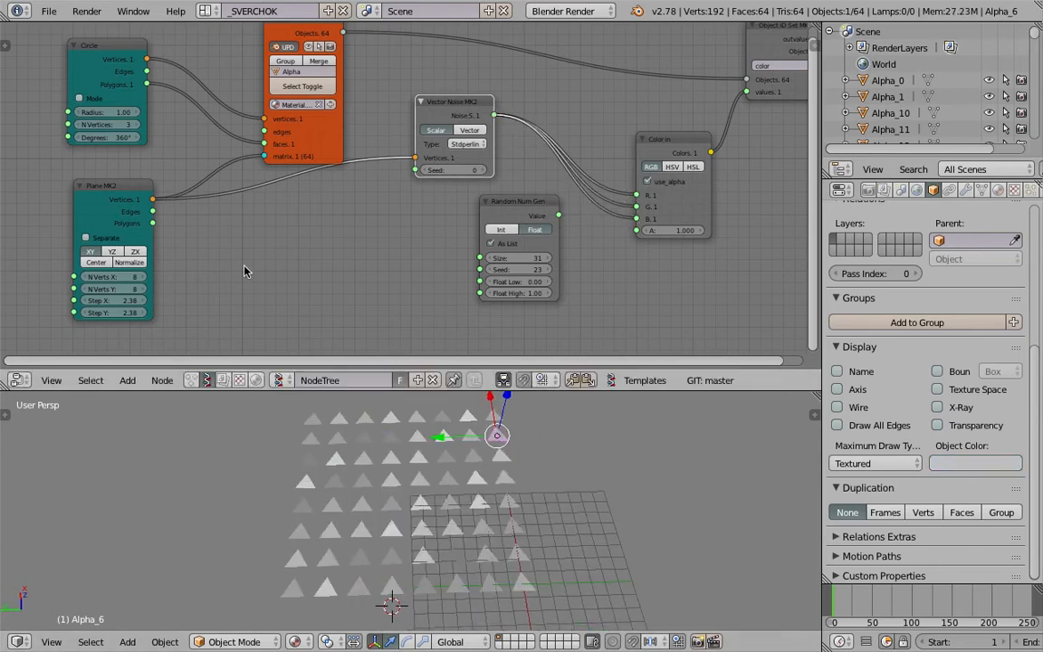
# Step: Set the Vector Noise node's seed to 64 and move the node down level with the Plane MK2 node
pyautogui.moveTo(443, 172); pyautogui.dragTo(492, 227)
pyautogui.moveTo(464, 101); pyautogui.dragTo(483, 128, button='middle')
pyautogui.scroll(2, 481, 125)
pyautogui.moveTo(466, 115); pyautogui.dragTo(477, 157)
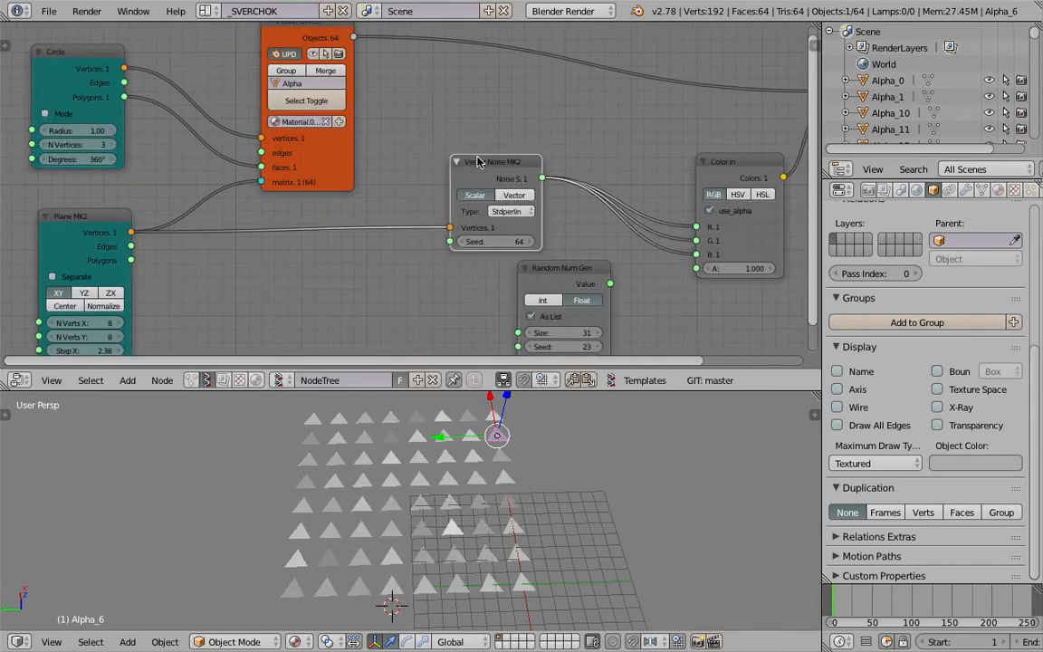
# Step: Change the Vector Noise seed to 132, cut its links to the G and B inputs, and save the file
pyautogui.moveTo(479, 161); pyautogui.dragTo(473, 141, button='middle')
pyautogui.moveTo(470, 218); pyautogui.dragTo(520, 218)
pyautogui.keyDown('ctrl'); pyautogui.moveTo(651, 201); pyautogui.dragTo(655, 224, button='right'); pyautogui.keyUp('ctrl')
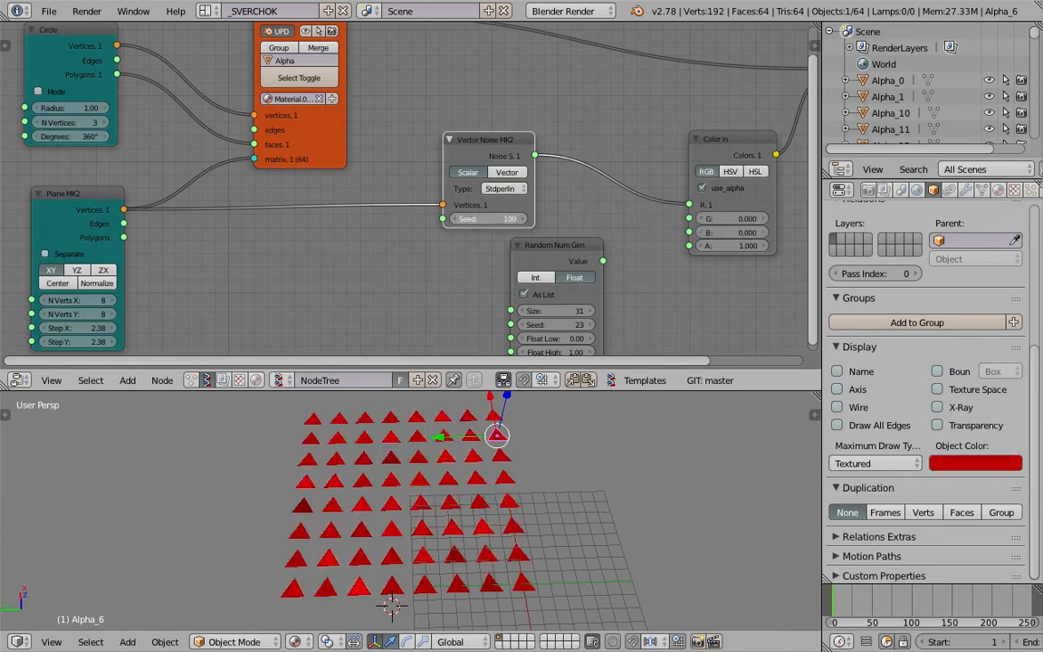
pyautogui.hotkey('ctrl', 's')
pyautogui.click(494, 222)
# Step: Add a Move node on the link between the Plane MK2 and Vector Noise MK2 nodes
pyautogui.moveTo(322, 230); pyautogui.dragTo(338, 203, button='middle')
pyautogui.press('space')
pyautogui.write('vector m')
pyautogui.press('Down')
pyautogui.press('Return')
pyautogui.click(313, 166)
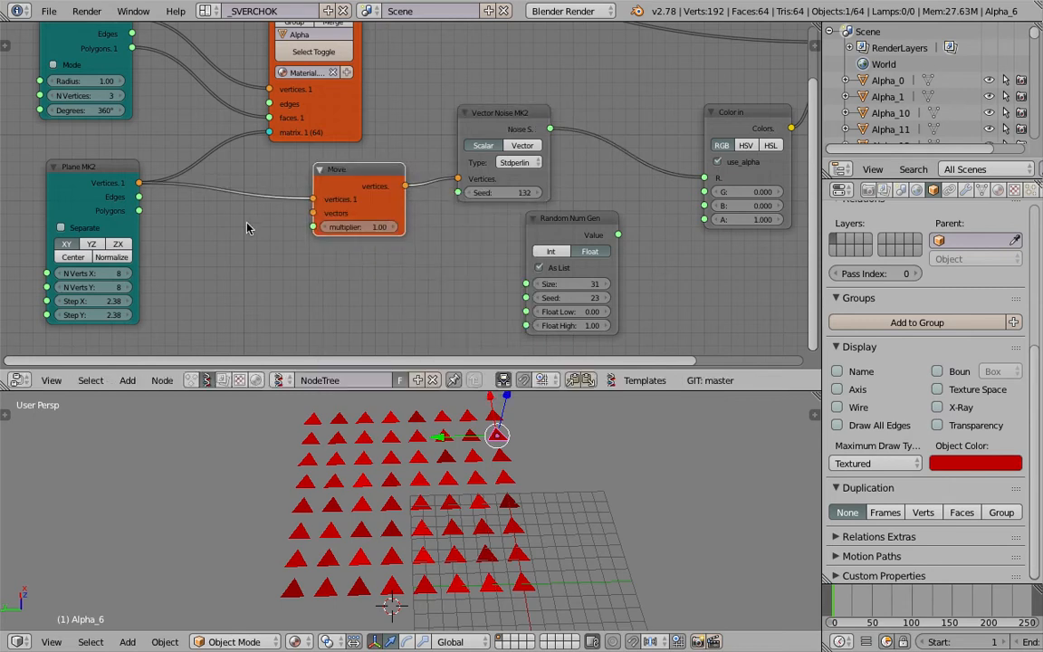
# Step: Add a Vector in node below the Plane link and connect its Vectors output to the Move node's vectors input
pyautogui.hotkey('shift', 'a')
pyautogui.click(248, 225)
pyautogui.write('vec')
pyautogui.click(284, 315)
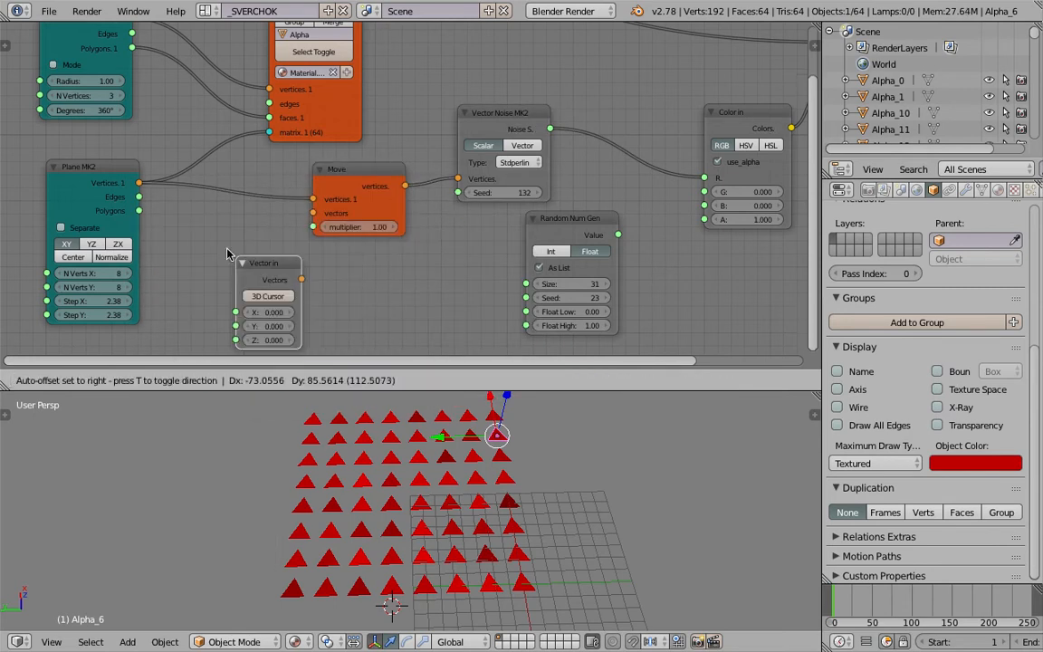
pyautogui.click(196, 223)
pyautogui.moveTo(272, 253); pyautogui.dragTo(313, 214)
pyautogui.moveTo(330, 203); pyautogui.dragTo(336, 195, button='middle')
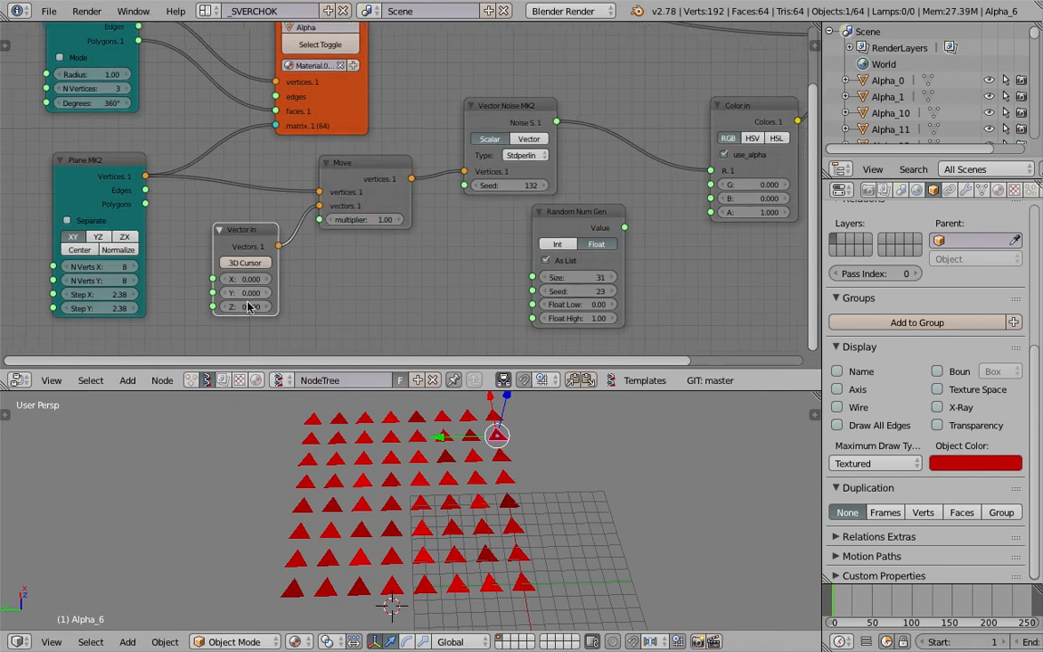
# Step: Vary the Vector in node's Z value to test shifting the noise, and deselect all objects in the 3D view
pyautogui.moveTo(247, 307); pyautogui.dragTo(271, 307)
pyautogui.moveTo(251, 307); pyautogui.dragTo(317, 307)
pyautogui.moveTo(454, 523)
pyautogui.mouseDown(button='middle')
pyautogui.moveTo(430, 522)
pyautogui.moveTo(449, 517)
pyautogui.moveTo(443, 504)
pyautogui.mouseUp(button='middle')
pyautogui.press('a')
pyautogui.moveTo(251, 307); pyautogui.dragTo(251, 281)
# Step: Delete the Vector in and Move nodes
pyautogui.press('x')
pyautogui.click(362, 163)
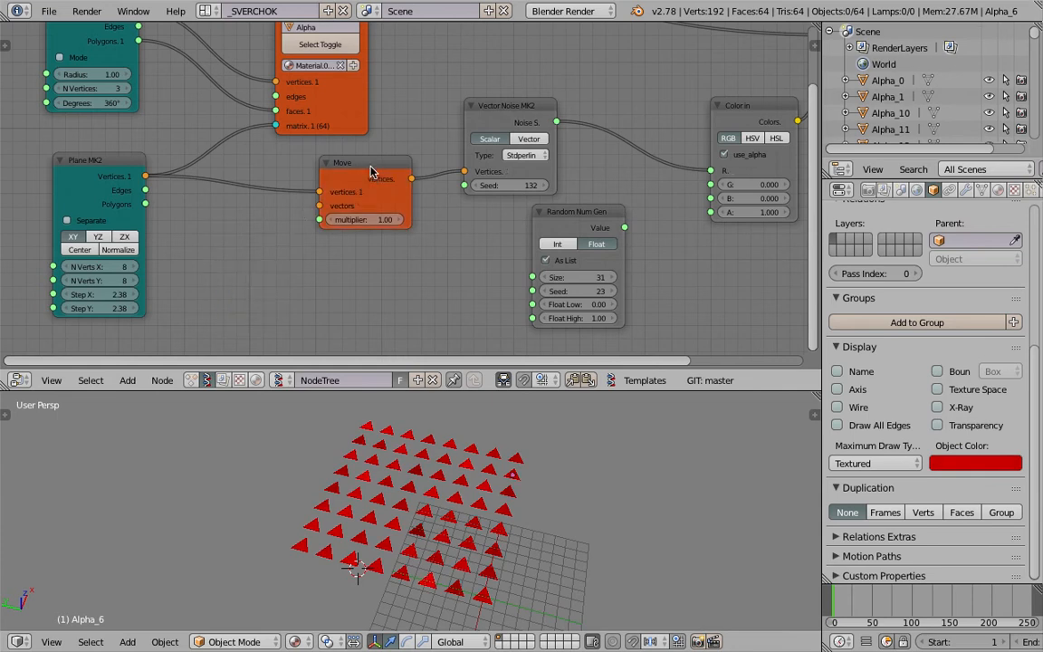
pyautogui.press('x')
# Step: Delete the Vector Noise MK2 node and connect the Random Num Gen node's Value output to the Color in node's R input
pyautogui.click(496, 120)
pyautogui.moveTo(516, 107); pyautogui.dragTo(590, 108)
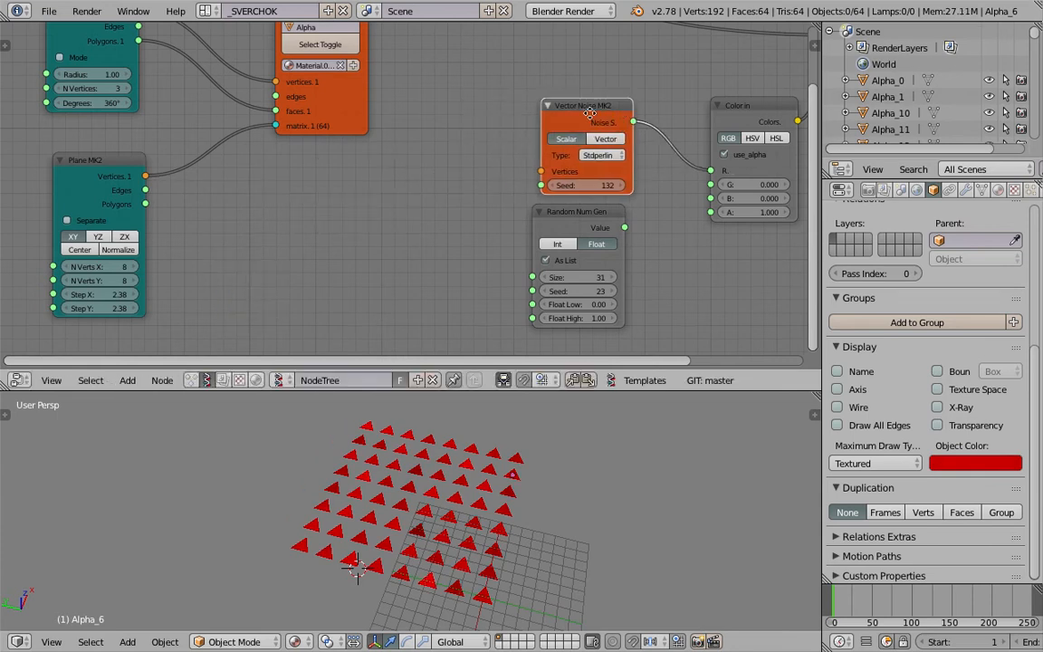
pyautogui.moveTo(590, 110); pyautogui.dragTo(540, 114, button='middle')
pyautogui.press('x')
pyautogui.moveTo(542, 212); pyautogui.dragTo(660, 174)
pyautogui.moveTo(672, 160); pyautogui.dragTo(652, 160, button='middle')
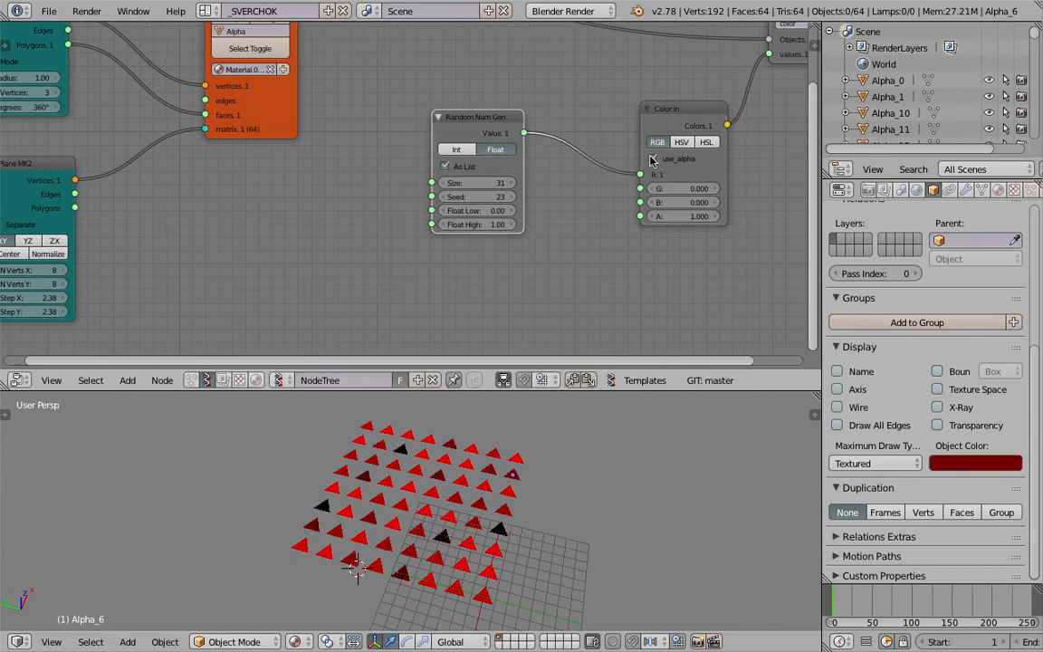
# Step: Switch the Color in node to HSV, duplicate the Random Num Gen node below the original, and connect the copy to S
pyautogui.click(681, 142)
pyautogui.moveTo(471, 118); pyautogui.dragTo(469, 71)
pyautogui.hotkey('shift', 'd')
pyautogui.click(521, 208)
pyautogui.moveTo(526, 231); pyautogui.dragTo(640, 189)
pyautogui.moveTo(464, 230); pyautogui.dragTo(380, 215)
# Step: Duplicate the saturation Random Num Gen node and connect the copy's Value output to the Color in node's V input
pyautogui.hotkey('shift', 'd')
pyautogui.click(528, 268)
pyautogui.moveTo(571, 276); pyautogui.dragTo(641, 202)
# Step: Set the Random Num Gen seeds to 137 for hue, 67 for saturation and 76 for value
pyautogui.moveTo(401, 279); pyautogui.dragTo(478, 279)
pyautogui.moveTo(536, 310); pyautogui.dragTo(589, 310)
pyautogui.moveTo(472, 152); pyautogui.dragTo(512, 152)
pyautogui.moveTo(672, 170); pyautogui.dragTo(538, 157, button='middle')
pyautogui.scroll(2, 537, 157)
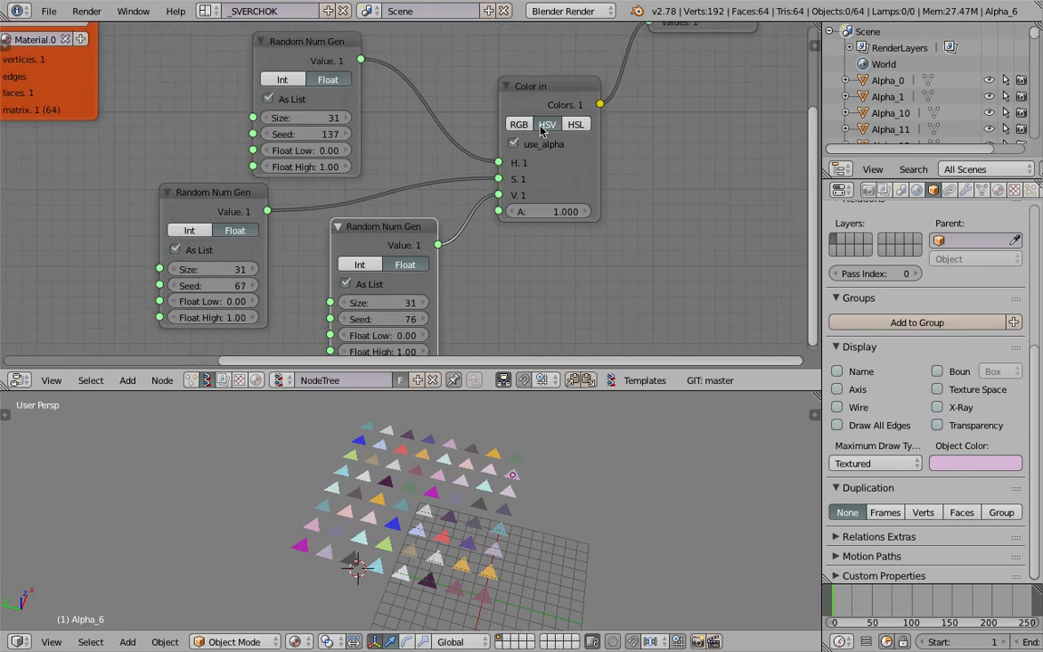
# Step: Shift the Color in node slightly and set the Random Num Gen seeds to 159 for hue, 93 for saturation and 75 for value
pyautogui.moveTo(532, 102); pyautogui.dragTo(509, 95)
pyautogui.moveTo(363, 162); pyautogui.dragTo(426, 172, button='middle')
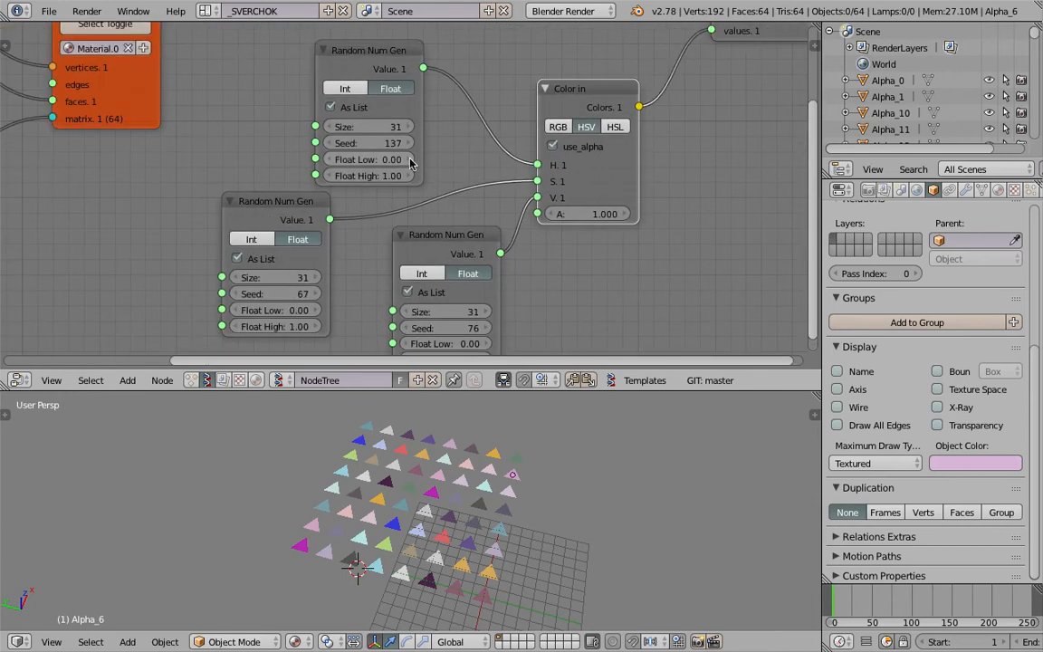
pyautogui.moveTo(370, 143); pyautogui.dragTo(391, 143)
pyautogui.moveTo(260, 297); pyautogui.dragTo(284, 297)
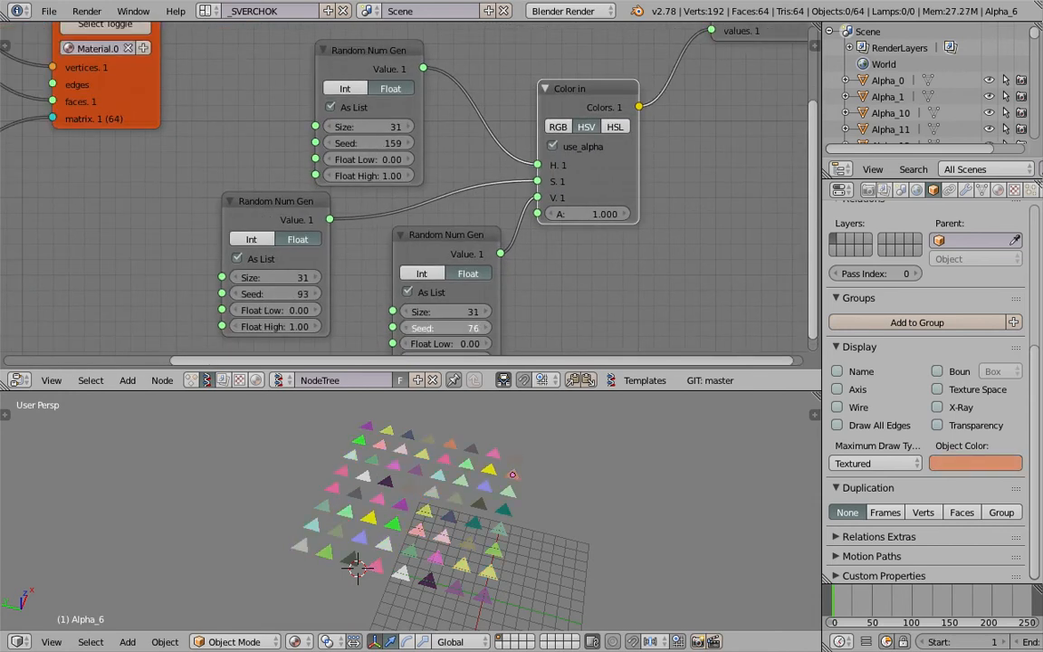
pyautogui.moveTo(446, 328); pyautogui.dragTo(579, 327)
pyautogui.moveTo(428, 514); pyautogui.dragTo(501, 492, button='middle')
pyautogui.moveTo(439, 328); pyautogui.dragTo(303, 328)
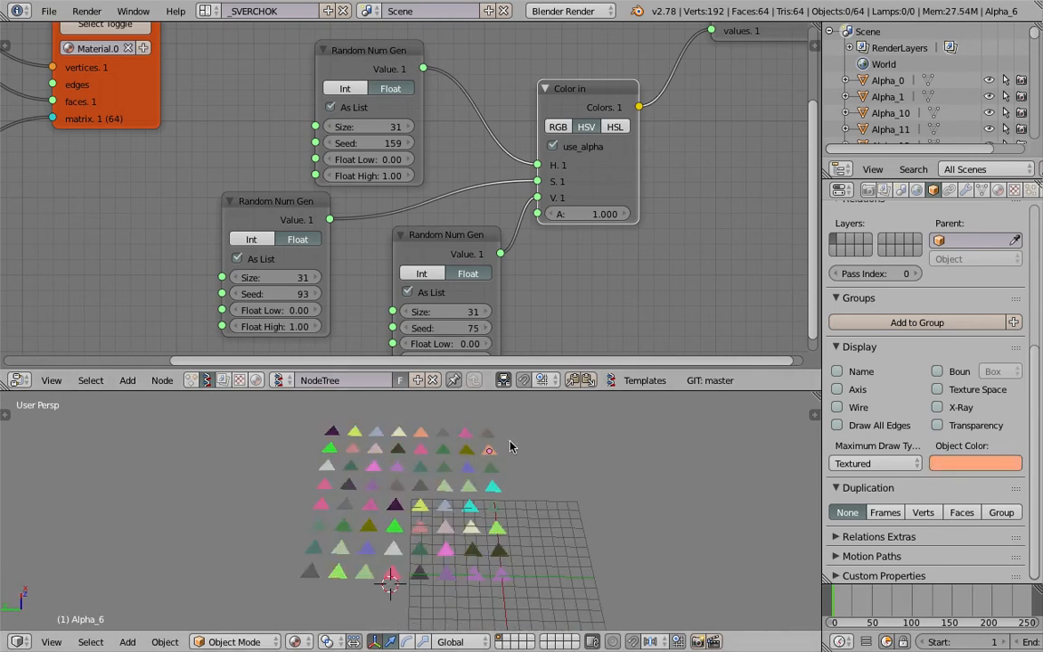
pyautogui.moveTo(510, 446); pyautogui.dragTo(446, 438, button='middle')
pyautogui.scroll(-3, 353, 160)
pyautogui.moveTo(352, 158); pyautogui.dragTo(540, 208, button='middle')
pyautogui.scroll(-1, 364, 151)
pyautogui.moveTo(436, 157); pyautogui.dragTo(462, 144, button='middle')
pyautogui.moveTo(460, 509); pyautogui.dragTo(510, 494, button='middle')
pyautogui.click(554, 491)
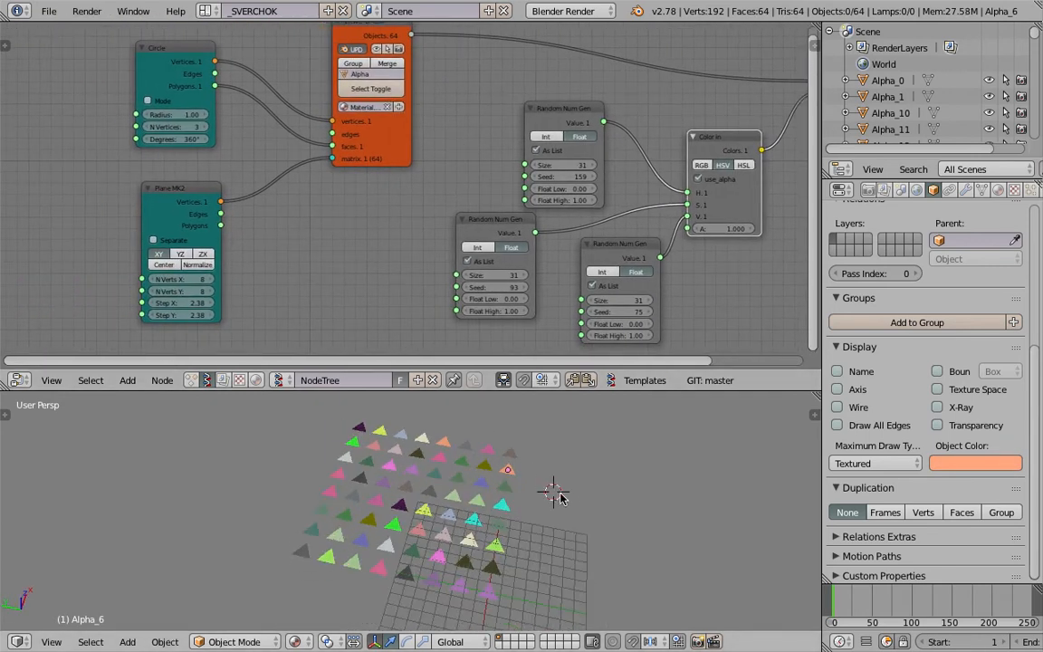
# Step: Enlarge the node editor slightly and move the Circle and Plane MK2 nodes to free space in front of the Viewer BMesh matrix input
pyautogui.scroll(2, 427, 264)
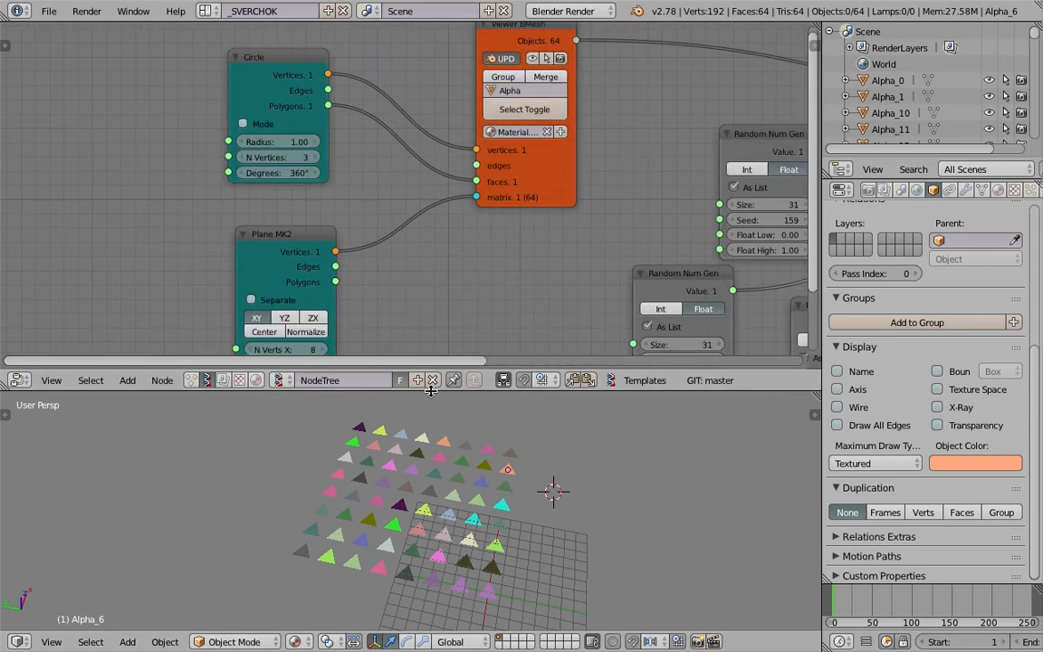
pyautogui.moveTo(422, 390); pyautogui.dragTo(422, 402)
pyautogui.moveTo(395, 422); pyautogui.dragTo(425, 427, button='middle')
pyautogui.moveTo(266, 237); pyautogui.dragTo(232, 198)
pyautogui.moveTo(555, 197); pyautogui.dragTo(565, 194)
pyautogui.moveTo(289, 63); pyautogui.dragTo(287, 40)
pyautogui.scroll(4, 405, 196)
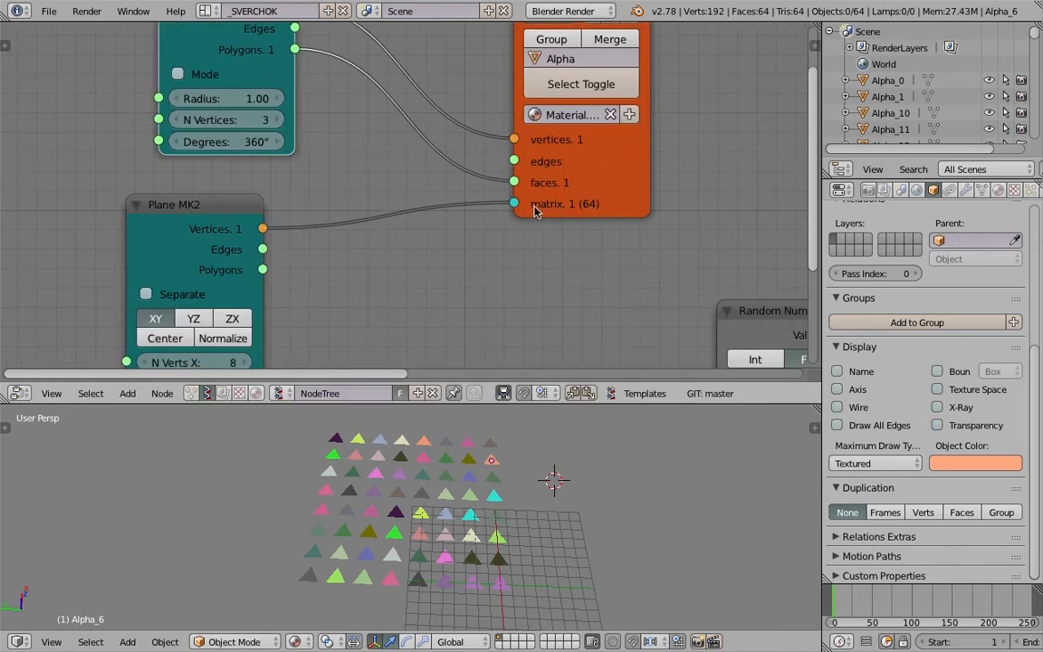
pyautogui.scroll(-1, 489, 231)
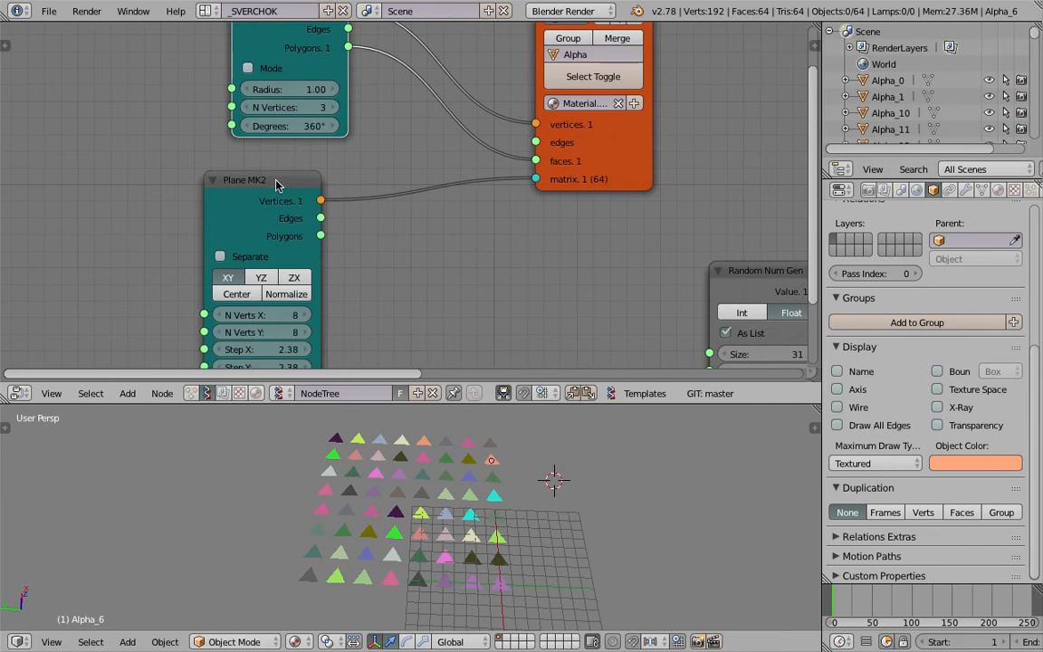
pyautogui.moveTo(278, 184); pyautogui.dragTo(154, 160)
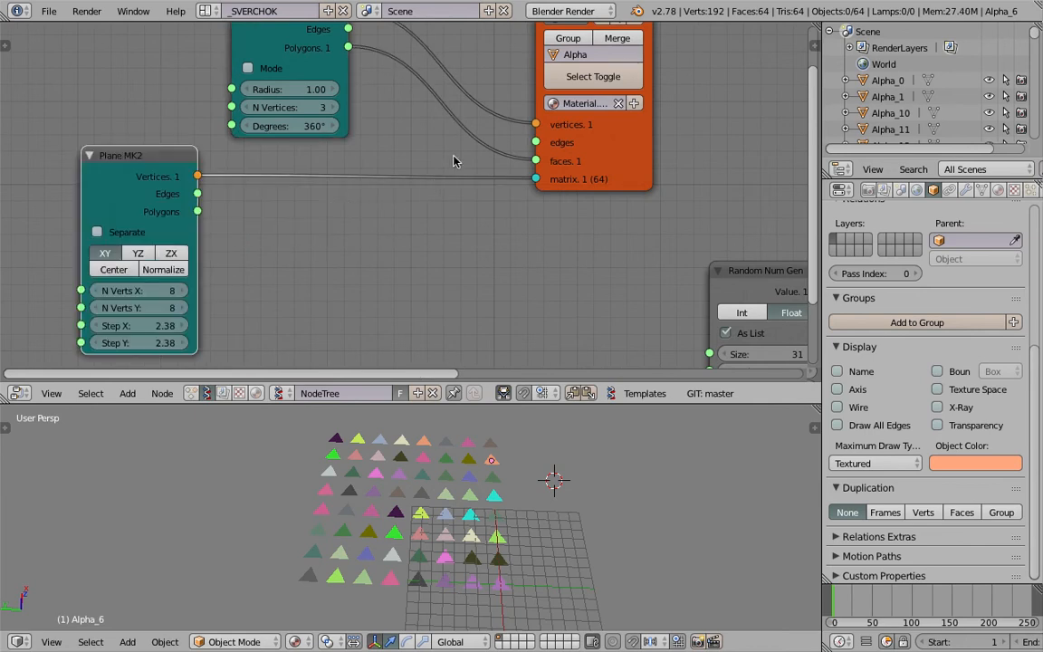
# Step: Insert a Matrix in node on the link between Plane MK2's Vertices output and Viewer BMesh's matrix input, feeding its Location
pyautogui.hotkey('shift', 'a')
pyautogui.click(343, 237)
pyautogui.write('matrix i')
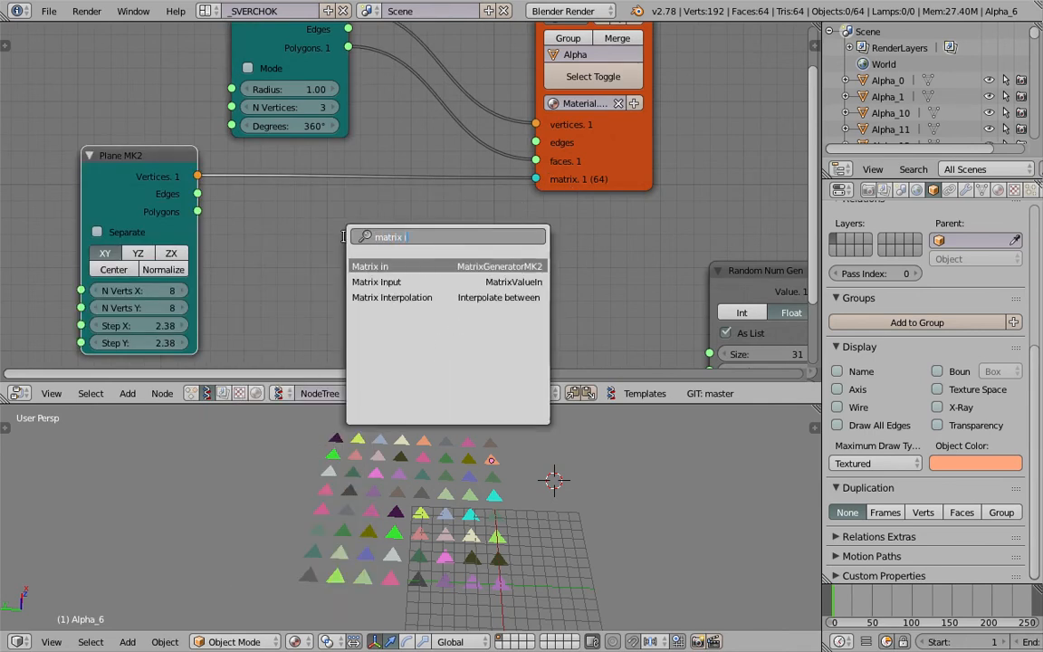
pyautogui.press('Return')
pyautogui.click(334, 135)
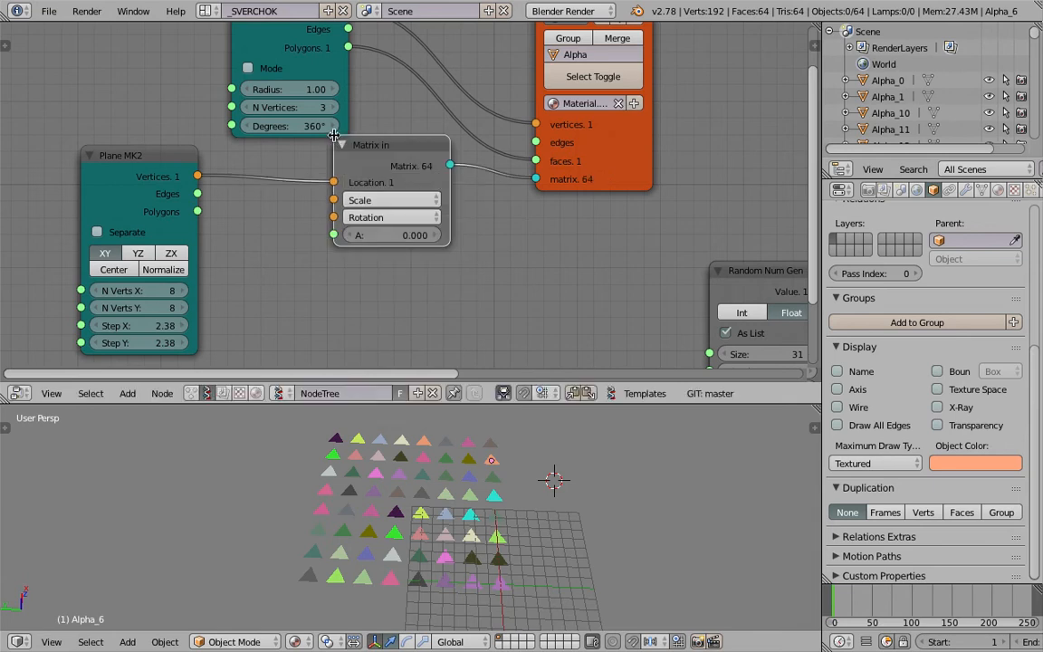
pyautogui.moveTo(365, 162); pyautogui.dragTo(358, 194)
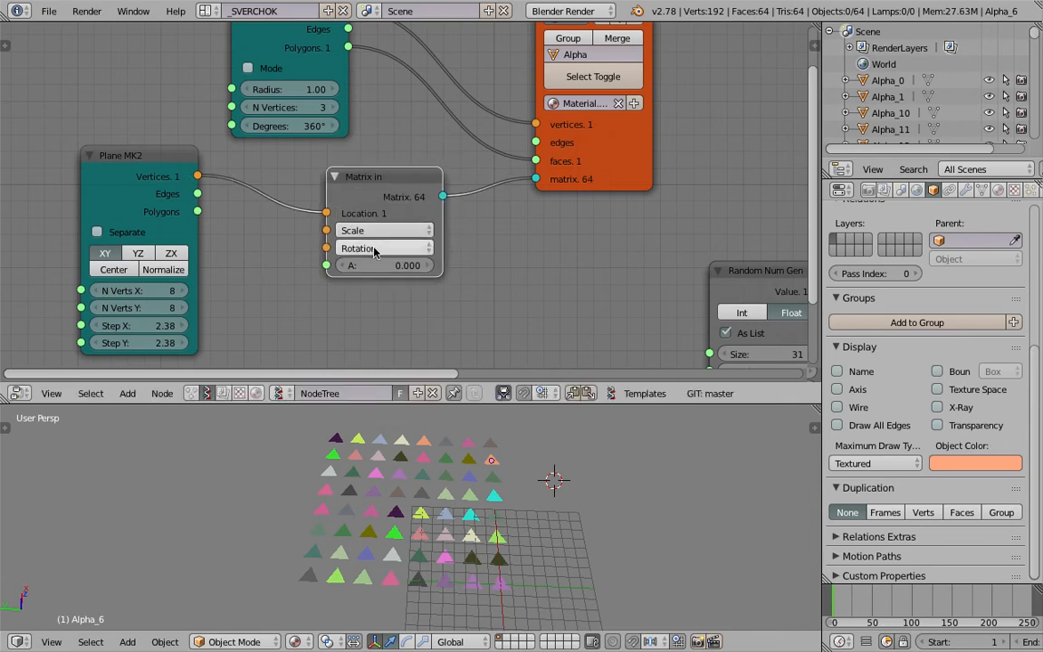
# Step: Check the Matrix in node's rotation axis values against the 3D view and save the file over the existing one
pyautogui.moveTo(387, 256); pyautogui.dragTo(460, 258, button='middle')
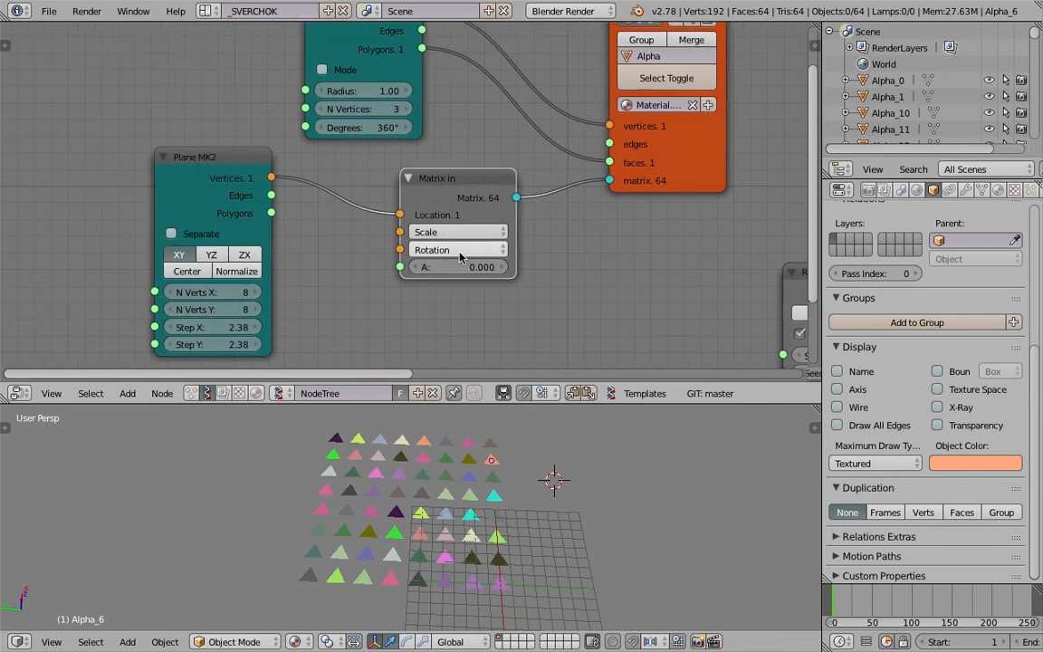
pyautogui.click(457, 253)
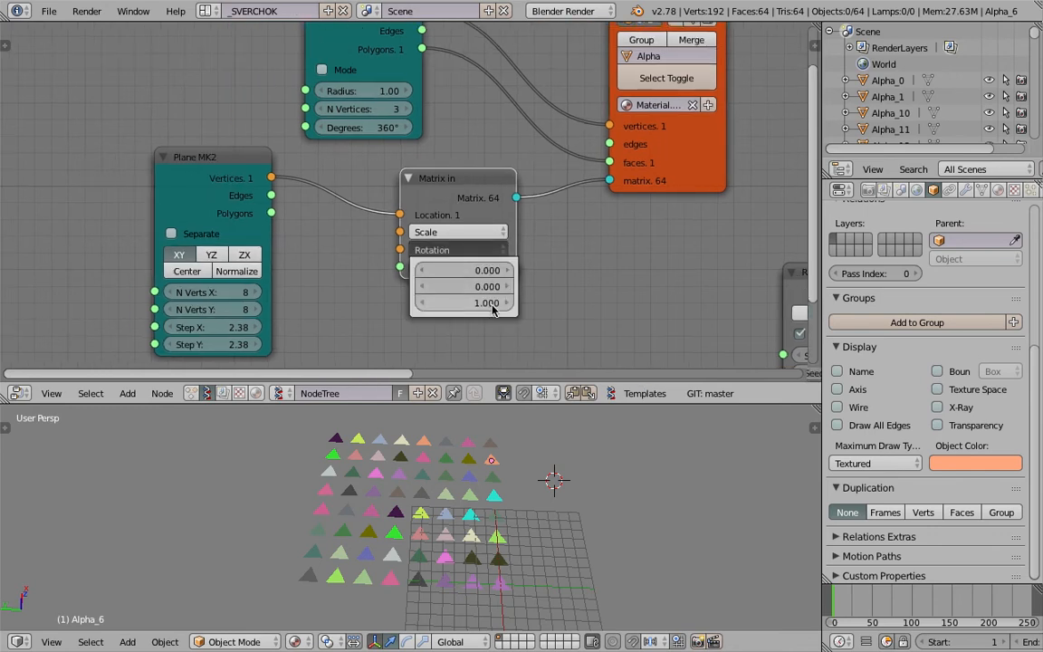
pyautogui.moveTo(380, 489); pyautogui.dragTo(29, 607, button='middle')
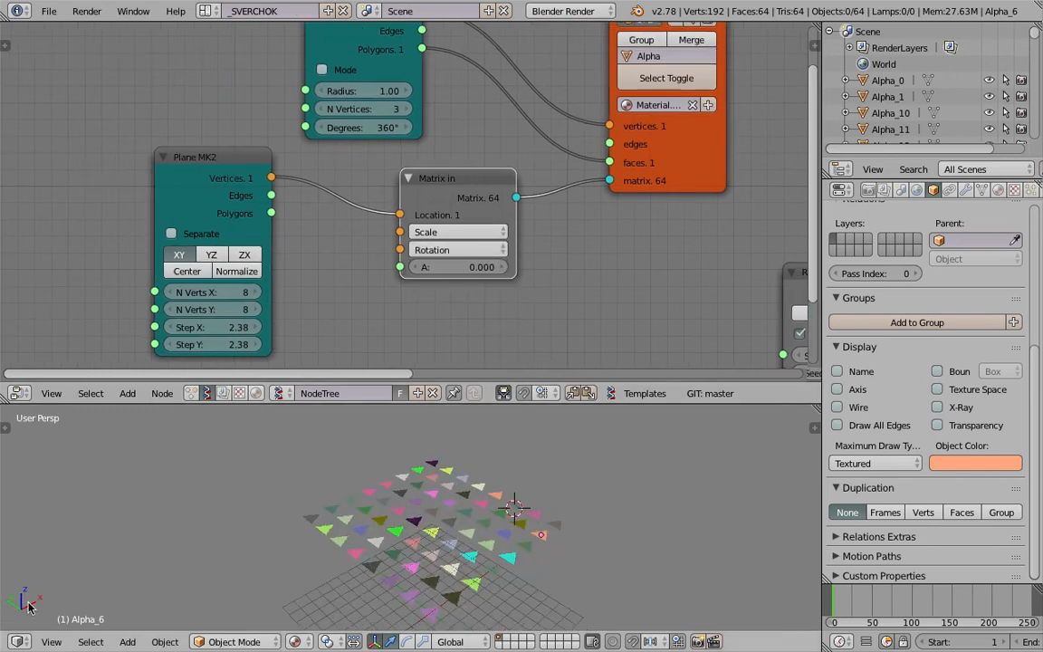
pyautogui.moveTo(261, 562); pyautogui.dragTo(323, 547, button='middle')
pyautogui.hotkey('ctrl', 's')
pyautogui.click(322, 548)
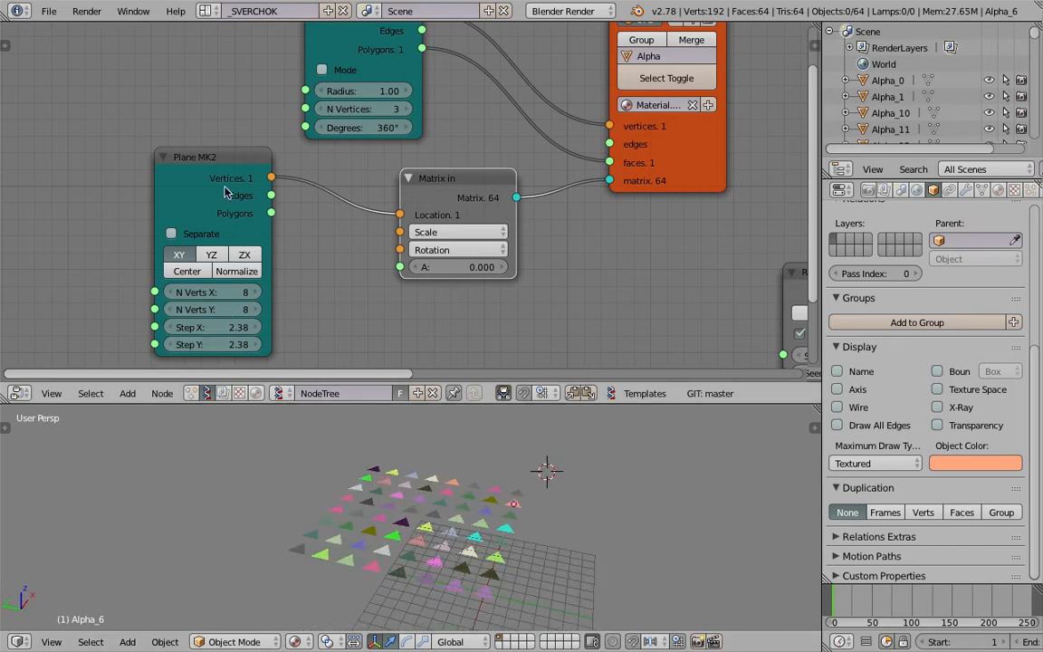
# Step: Move Plane MK2 further away, add a Random Num Gen node below it and connect its Value output to Matrix in's A input
pyautogui.moveTo(179, 155); pyautogui.dragTo(7, 89)
pyautogui.moveTo(226, 228); pyautogui.dragTo(257, 200, button='middle')
pyautogui.hotkey('shift', 'a')
pyautogui.click(268, 219)
pyautogui.write('random n')
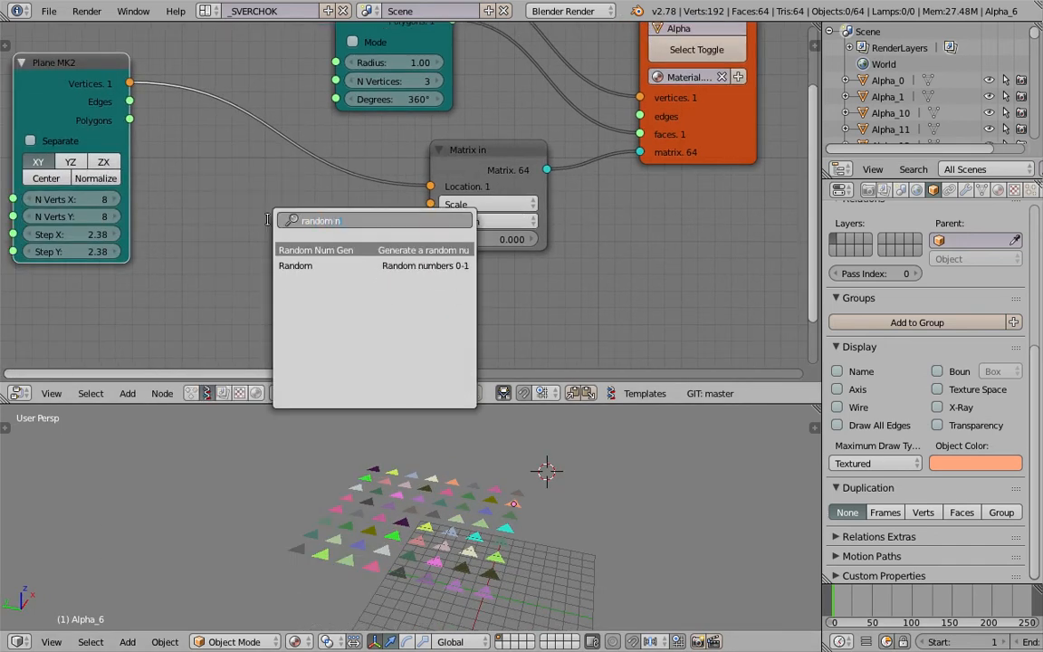
pyautogui.press('Return')
pyautogui.click(231, 222)
pyautogui.moveTo(344, 239); pyautogui.dragTo(430, 239)
pyautogui.moveTo(461, 274); pyautogui.dragTo(470, 256, button='middle')
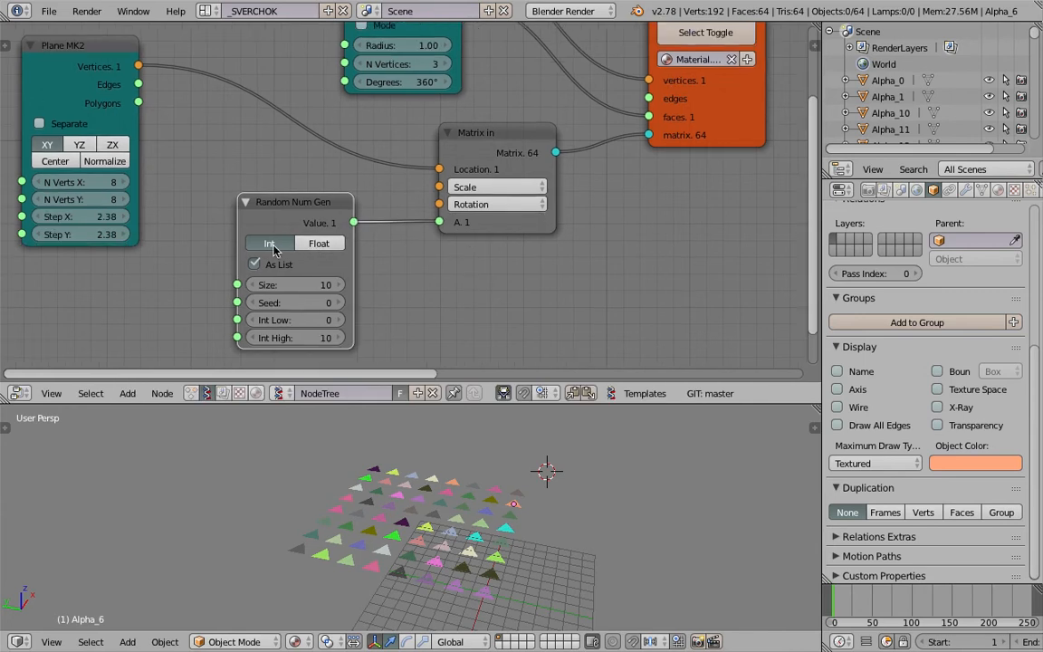
# Step: Switch the new Random Num Gen node to Float with a high limit of 360 and a size of 64
pyautogui.click(316, 244)
pyautogui.click(306, 337)
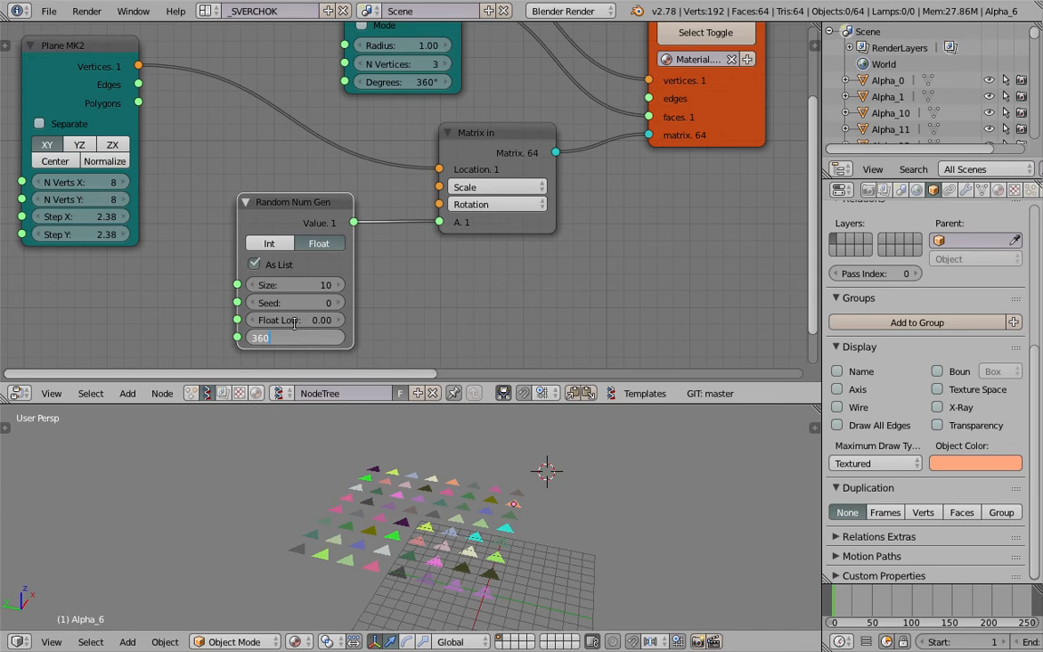
pyautogui.press('Return')
pyautogui.moveTo(399, 504); pyautogui.dragTo(355, 427, button='middle')
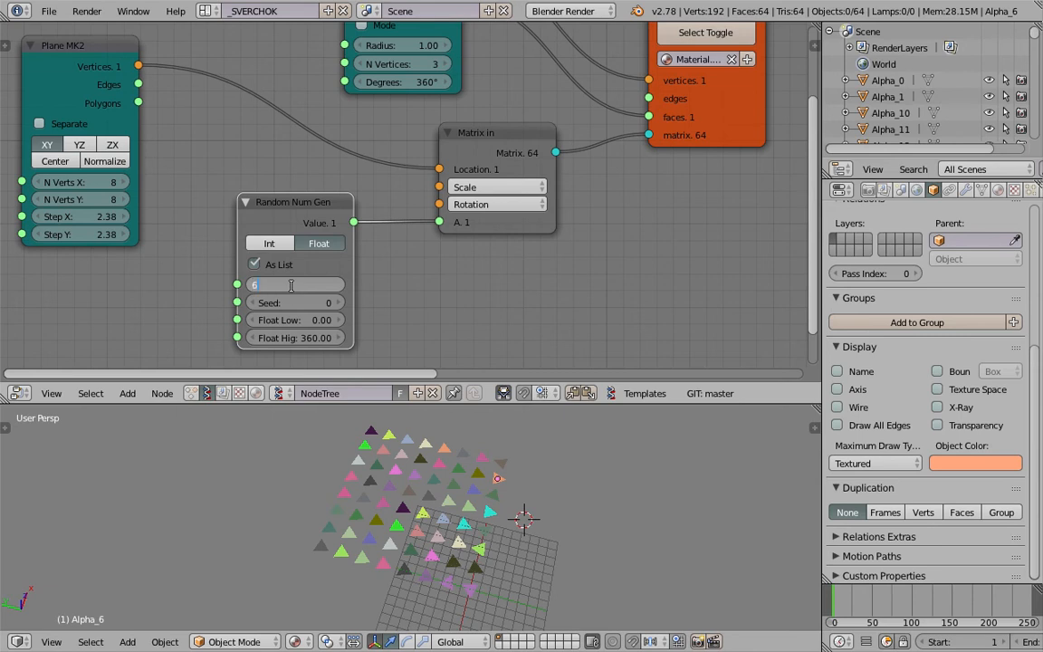
pyautogui.press('Return')
# Step: Inspect the rotated triangles in the 3D view and set the Circle node's radius to 1.30
pyautogui.moveTo(550, 433); pyautogui.dragTo(643, 523, button='middle')
pyautogui.scroll(2, 428, 471)
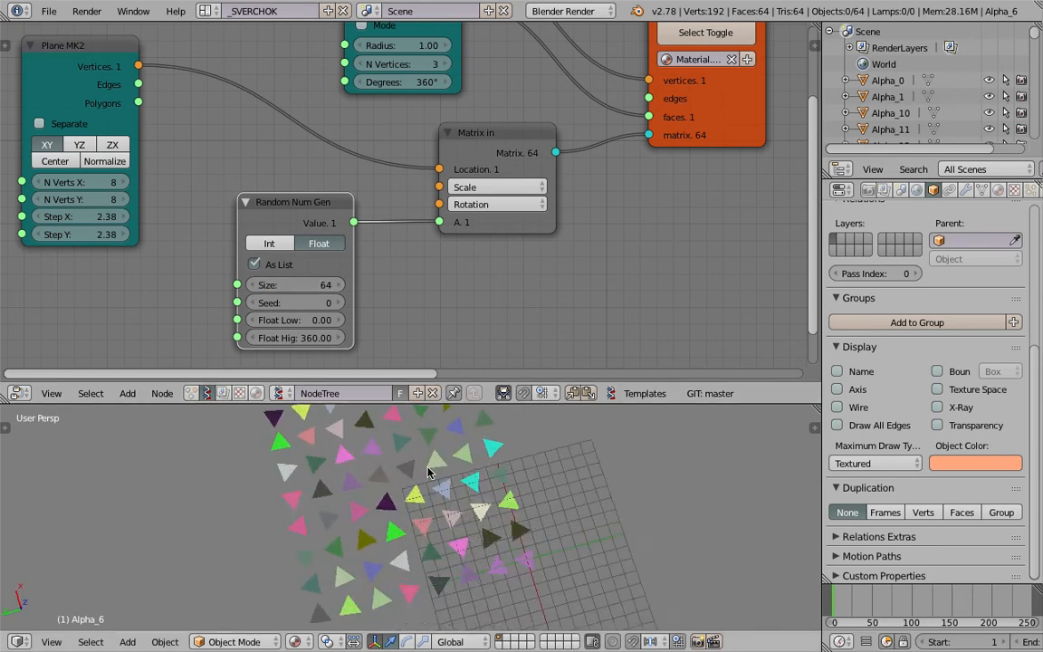
pyautogui.moveTo(428, 471); pyautogui.dragTo(399, 416, button='middle')
pyautogui.scroll(-2, 360, 282)
pyautogui.moveTo(270, 204); pyautogui.dragTo(274, 270, button='middle')
pyautogui.moveTo(422, 133)
pyautogui.mouseDown()
pyautogui.moveTo(475, 133)
pyautogui.moveTo(403, 133)
pyautogui.moveTo(441, 133)
pyautogui.mouseUp()
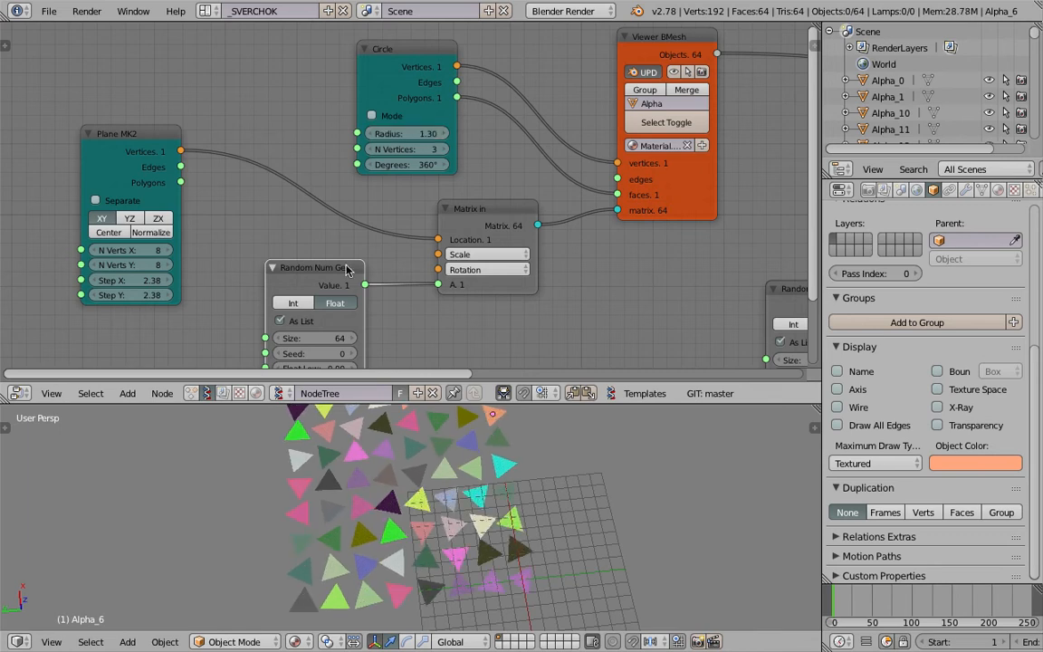
# Step: View the scene from the top, enlarge the 3D view and draw a grease pencil spiral beside the triangle grid
pyautogui.scroll(-3, 279, 536)
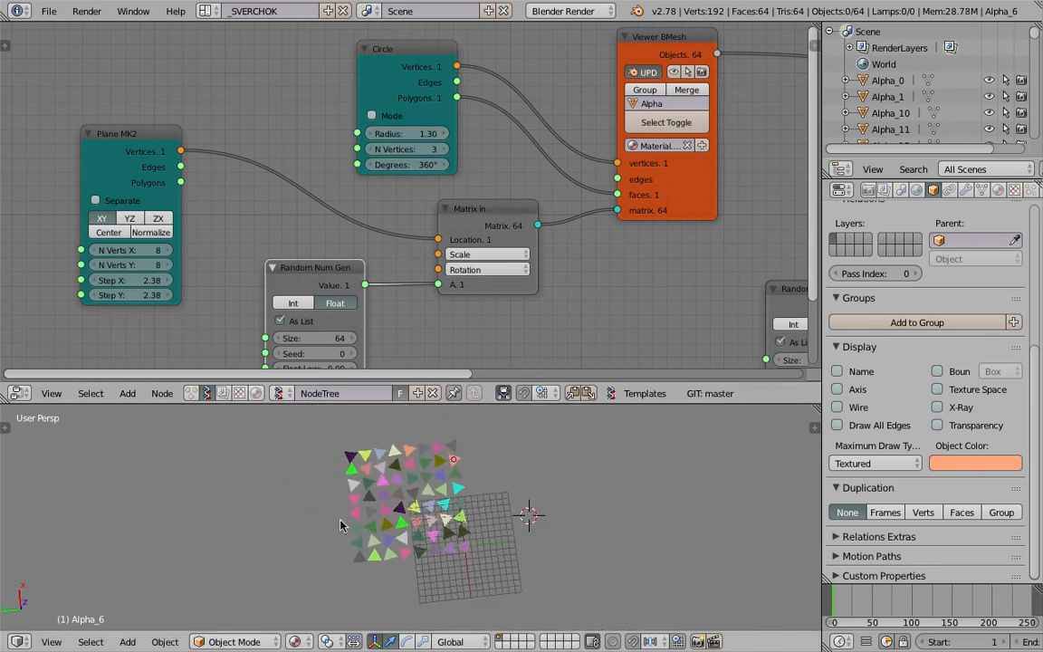
pyautogui.click(51, 641)
pyautogui.click(54, 560)
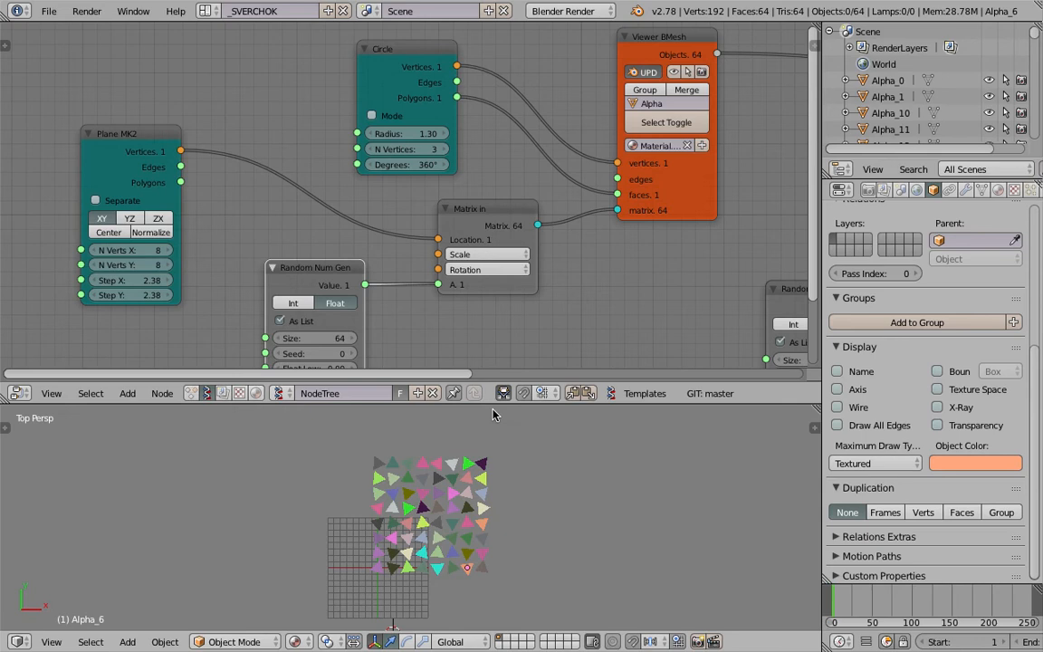
pyautogui.moveTo(495, 405); pyautogui.dragTo(493, 260)
pyautogui.keyDown('shift'); pyautogui.moveTo(513, 352); pyautogui.dragTo(354, 350, button='middle'); pyautogui.keyUp('shift')
pyautogui.scroll(2, 390, 383)
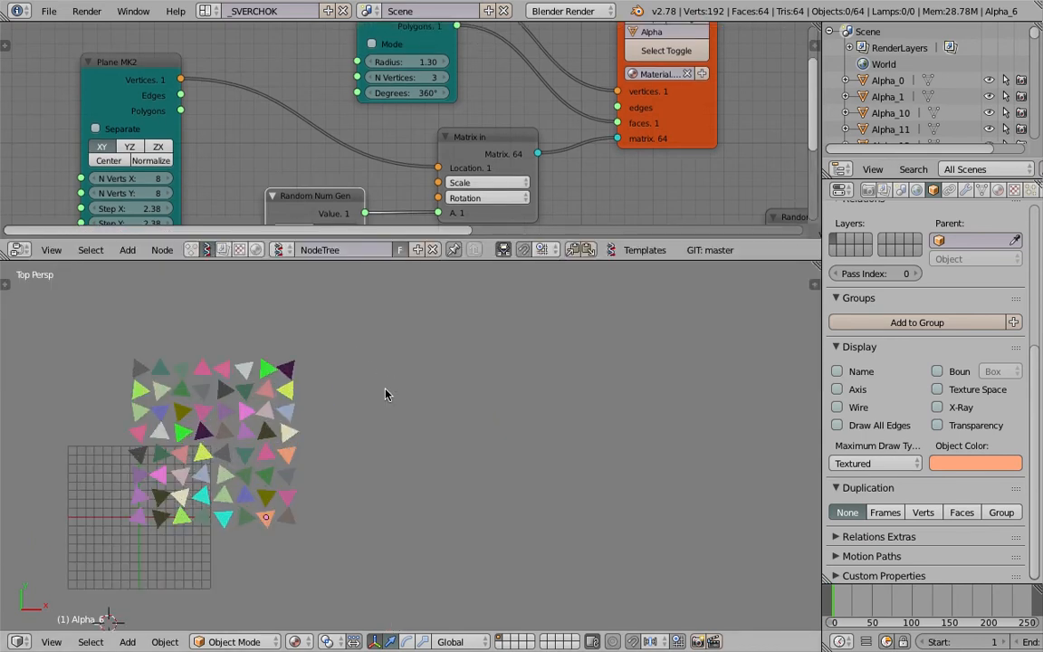
pyautogui.moveTo(527, 391)
pyautogui.mouseDown()
pyautogui.moveTo(570, 412)
pyautogui.moveTo(447, 396)
pyautogui.moveTo(541, 504)
pyautogui.moveTo(616, 365)
pyautogui.moveTo(421, 356)
pyautogui.moveTo(539, 563)
pyautogui.moveTo(681, 507)
pyautogui.mouseUp()
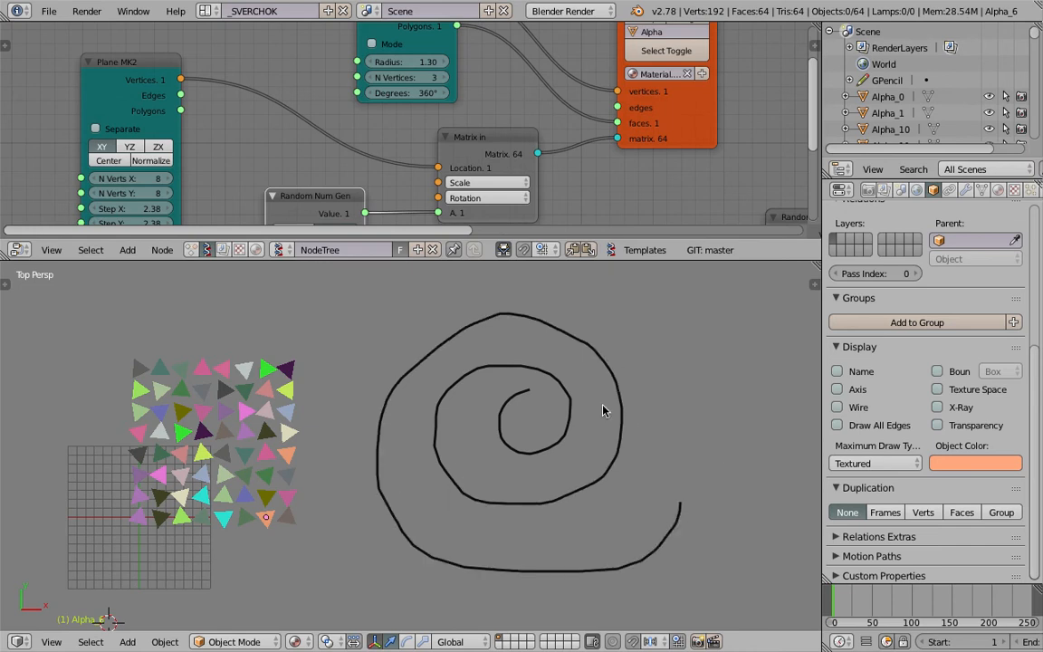
# Step: Enlarge the node editor again, make empty space below the existing nodes and save the file
pyautogui.moveTo(603, 410); pyautogui.dragTo(571, 344, button='middle')
pyautogui.scroll(-4, 535, 222)
pyautogui.moveTo(500, 261); pyautogui.dragTo(514, 404)
pyautogui.moveTo(482, 264); pyautogui.dragTo(435, 88, button='middle')
pyautogui.hotkey('ctrl', 's')
pyautogui.click(436, 221)
# Step: Insert the ready-made "gp" grease pencil node chain, starting with Object ID Selector, in the empty area below the existing nodes
pyautogui.scroll(-2, 272, 215)
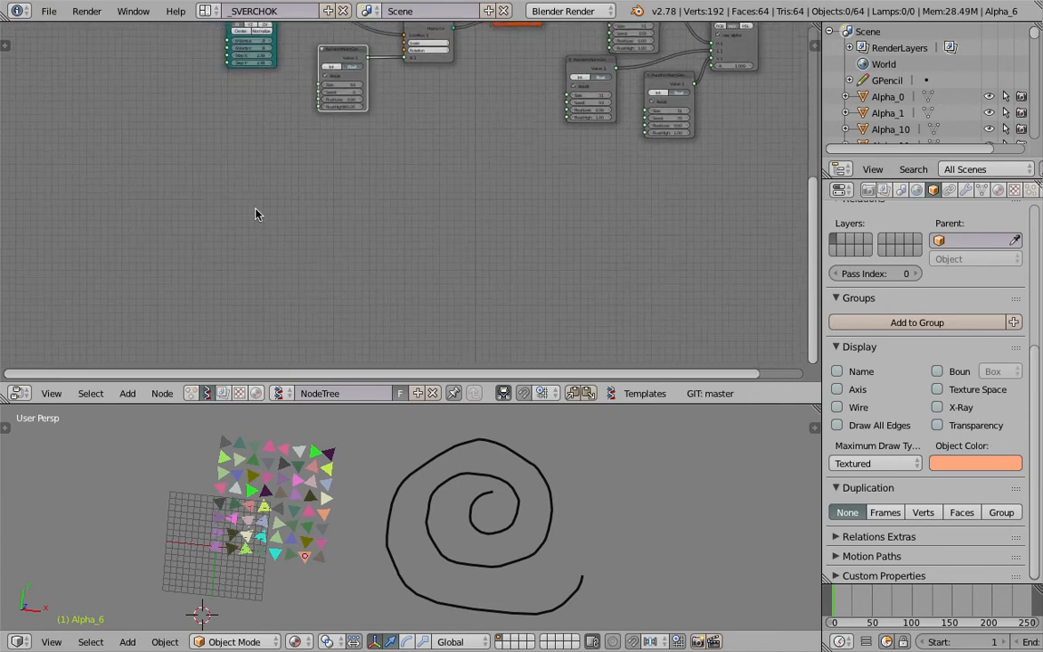
pyautogui.hotkey('alt', 'space')
pyautogui.press('BackSpace')
pyautogui.write('gp')
pyautogui.press('Return')
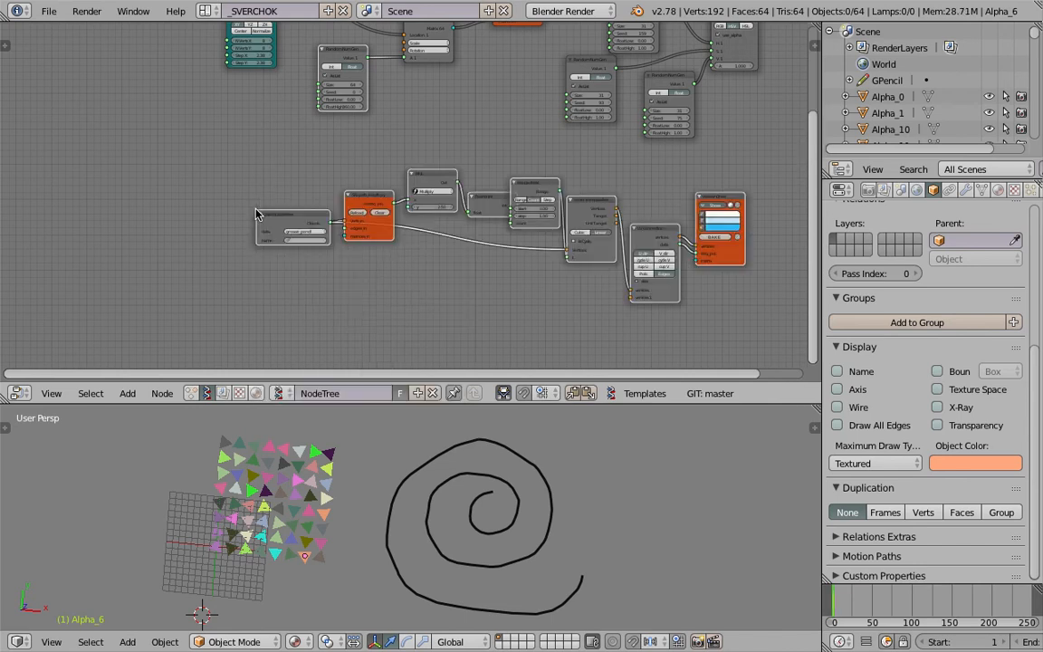
pyautogui.scroll(3, 252, 214)
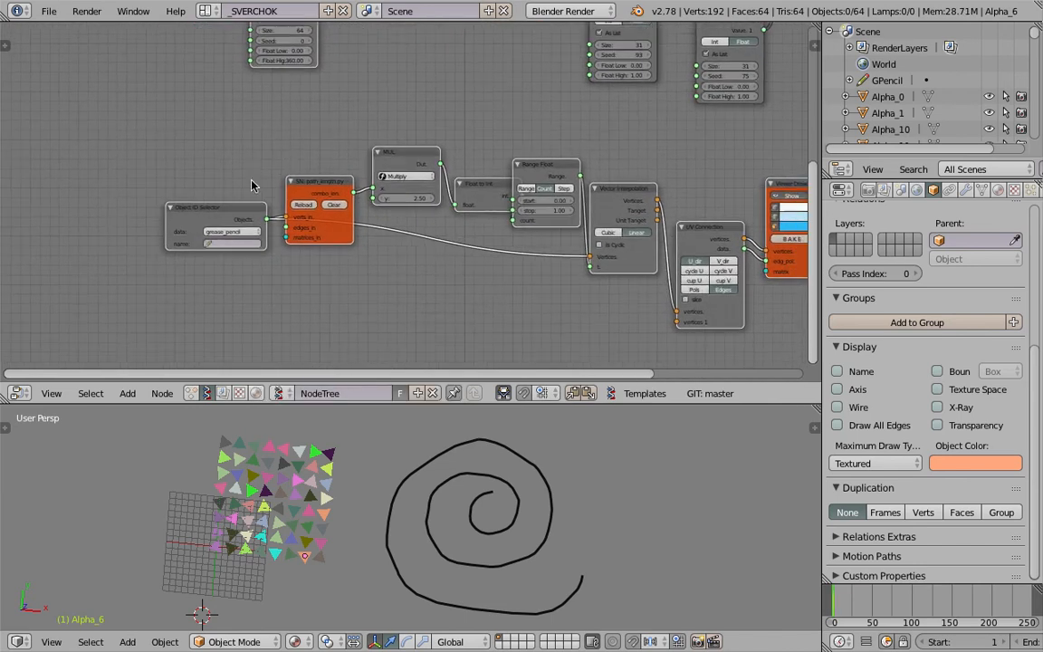
# Step: Point the Object ID Selector at GPencil and layer GP_Layer, using the active frame, and check the points along the spiral
pyautogui.click(222, 244)
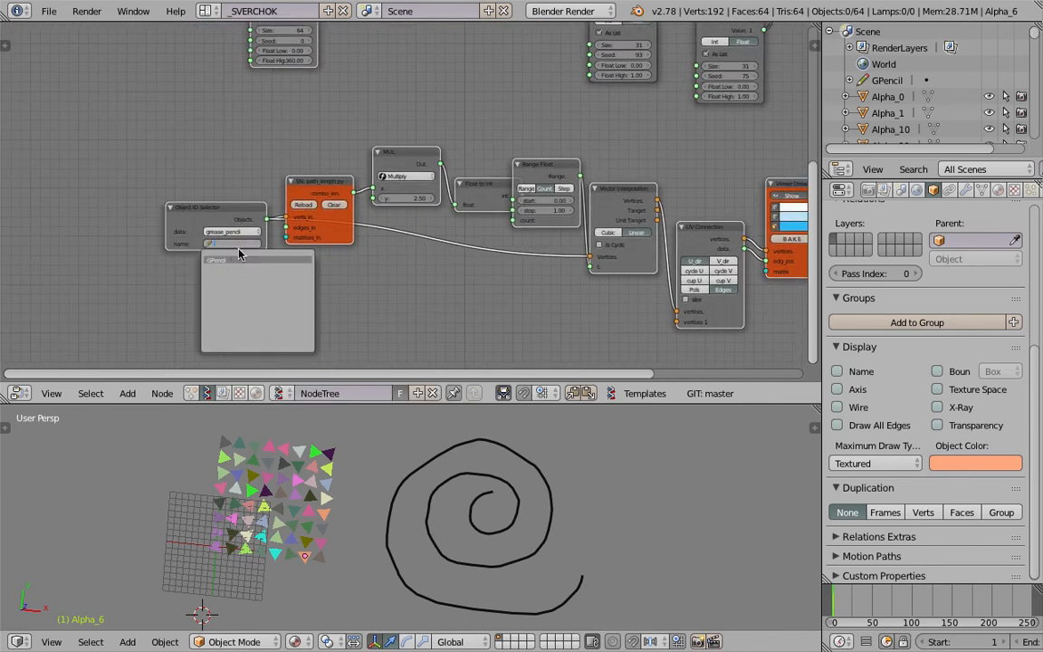
pyautogui.click(216, 260)
pyautogui.scroll(1, 216, 261)
pyautogui.click(192, 272)
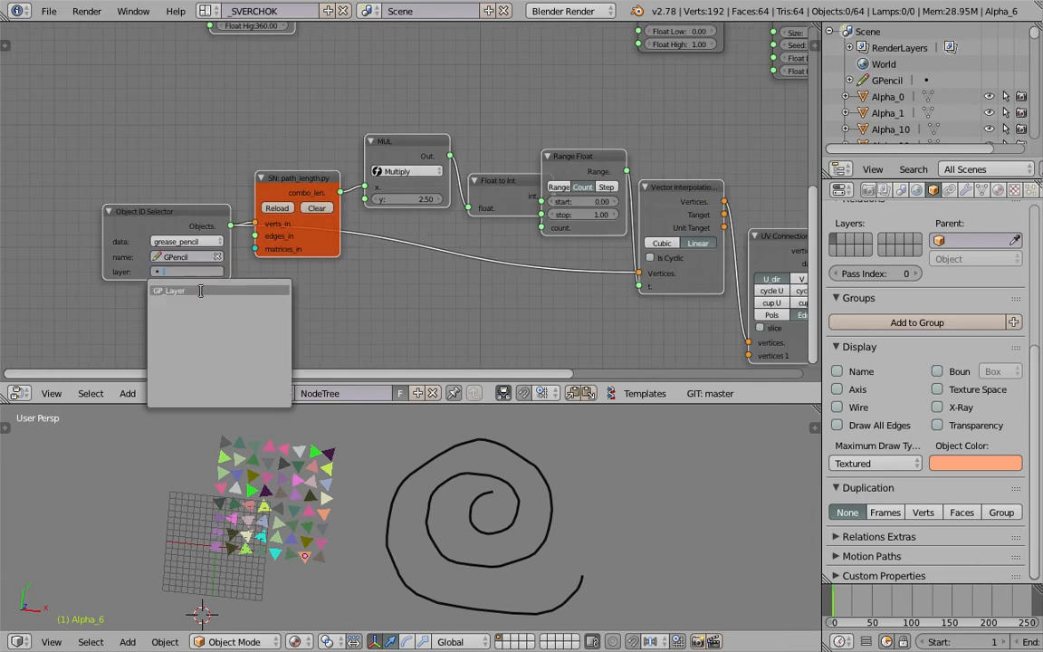
pyautogui.click(197, 291)
pyautogui.click(190, 302)
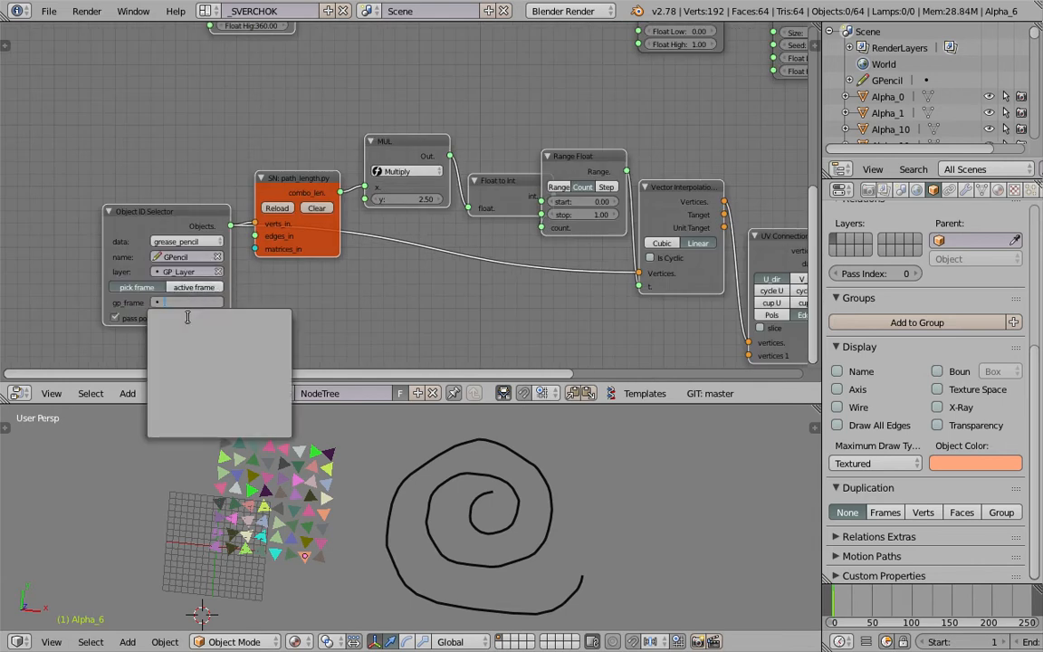
pyautogui.click(270, 314)
pyautogui.click(195, 287)
pyautogui.scroll(5, 526, 521)
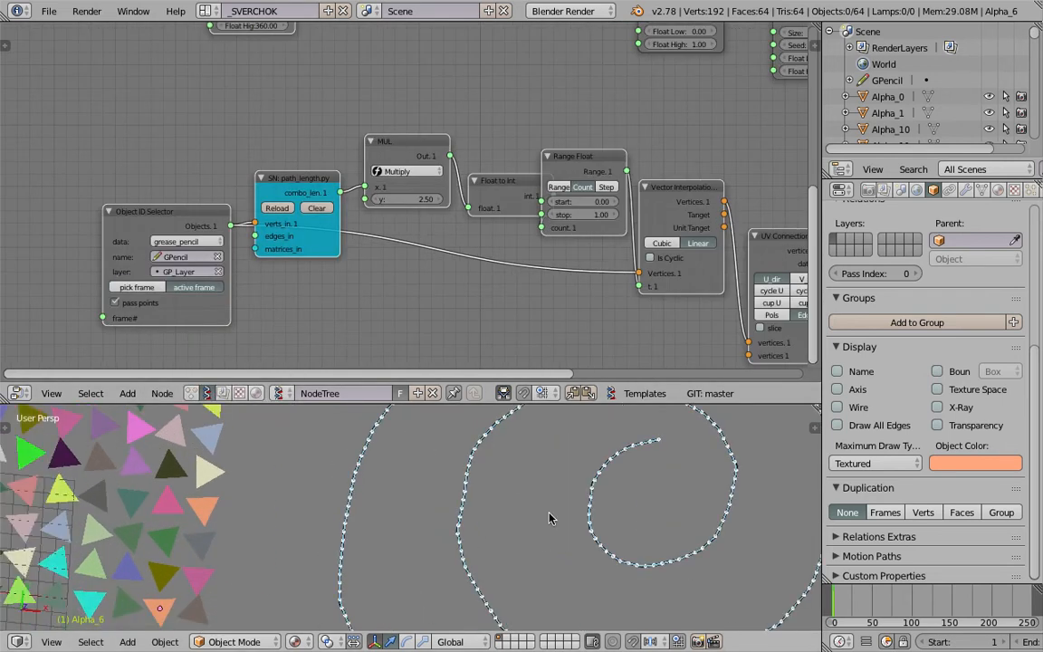
pyautogui.scroll(-3, 549, 518)
# Step: Try a y value of 1 in the MUL node and settle on 0.60 to reduce the points along the spiral
pyautogui.moveTo(435, 209); pyautogui.dragTo(368, 179, button='middle')
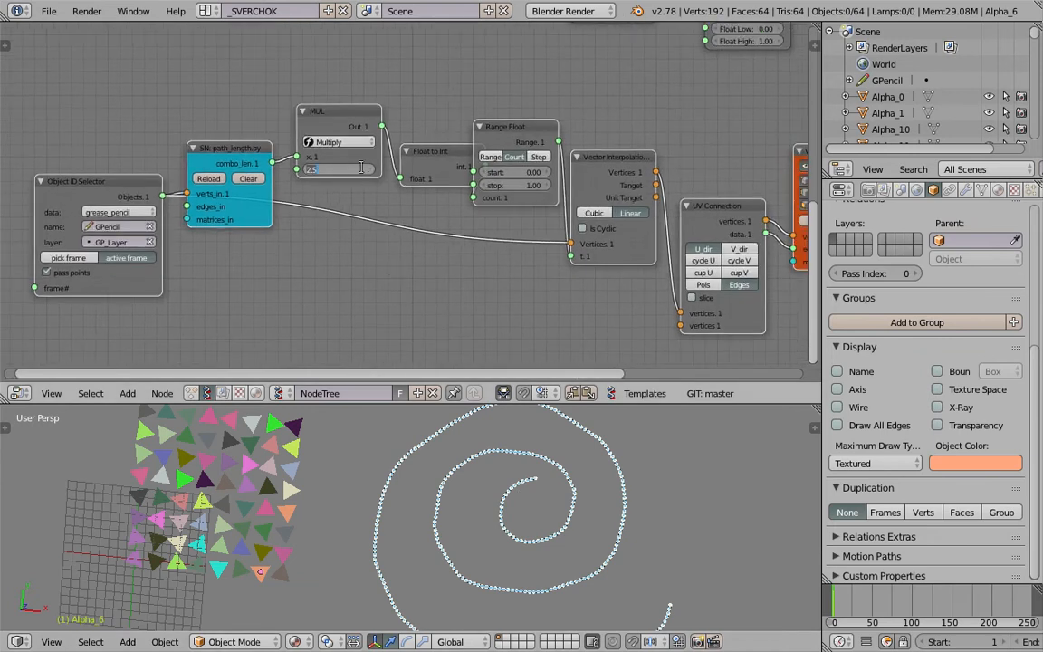
pyautogui.write('1')
pyautogui.press('Return')
pyautogui.moveTo(549, 493); pyautogui.dragTo(535, 496, button='middle')
pyautogui.doubleClick(349, 171)
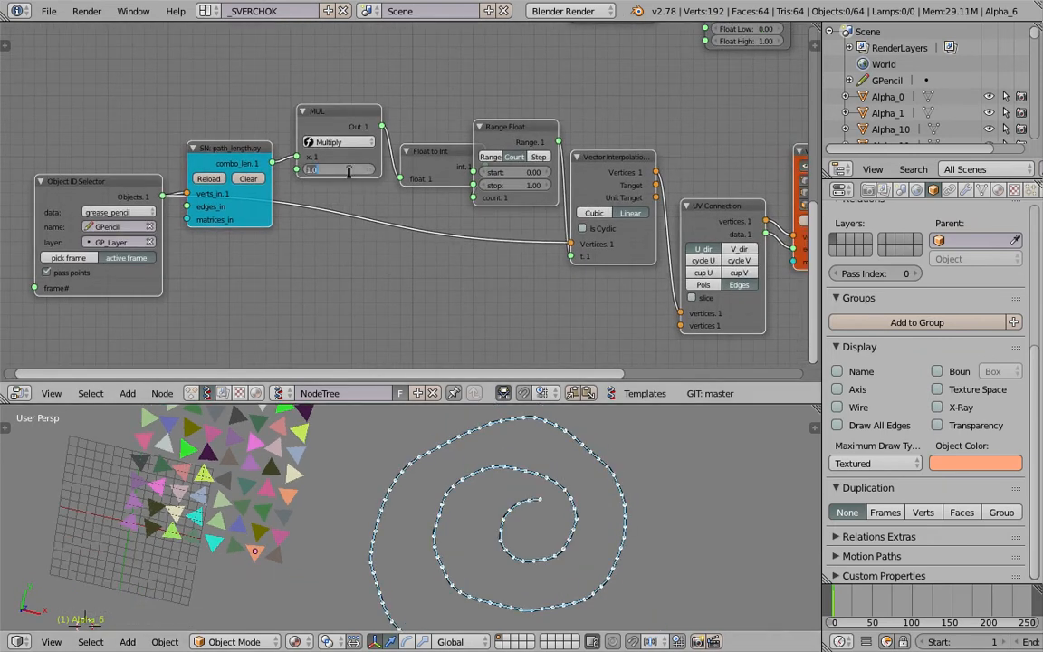
pyautogui.write('0.6')
pyautogui.press('Return')
pyautogui.scroll(-3, 386, 494)
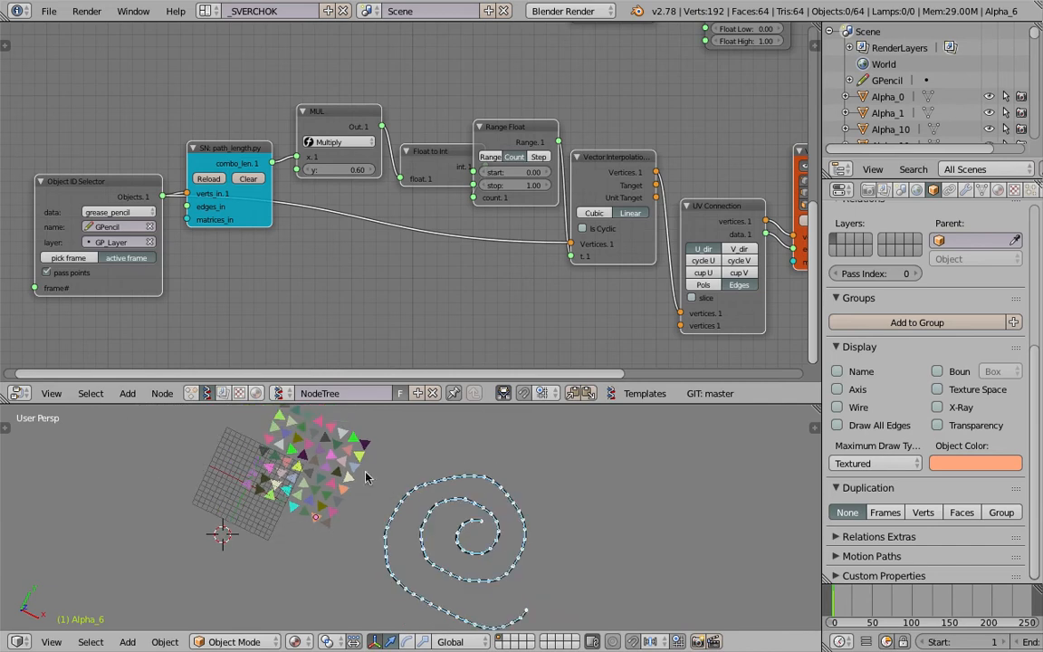
# Step: Save the file and move the Viewer Draw node farther away from the UV Connection node
pyautogui.click(362, 477)
pyautogui.moveTo(324, 489); pyautogui.dragTo(409, 468, button='middle')
pyautogui.hotkey('ctrl', 's')
pyautogui.click(465, 498)
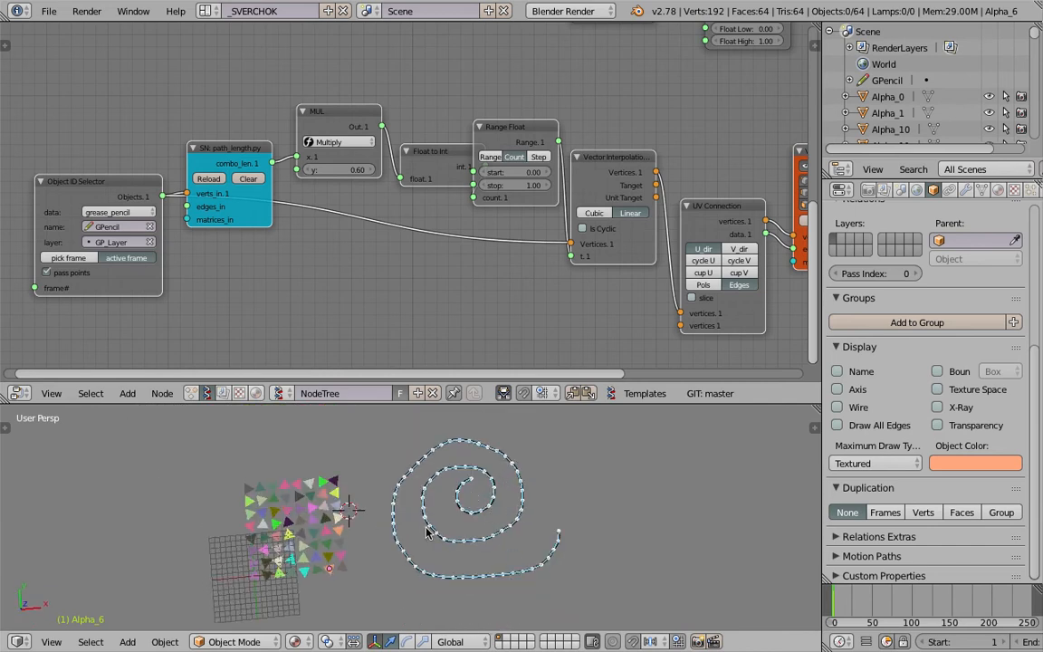
pyautogui.moveTo(529, 322); pyautogui.dragTo(434, 321, button='middle')
pyautogui.scroll(-3, 467, 225)
pyautogui.moveTo(540, 143); pyautogui.dragTo(439, 316, button='middle')
pyautogui.moveTo(580, 332); pyautogui.dragTo(725, 285)
pyautogui.moveTo(646, 285); pyautogui.dragTo(597, 205, button='middle')
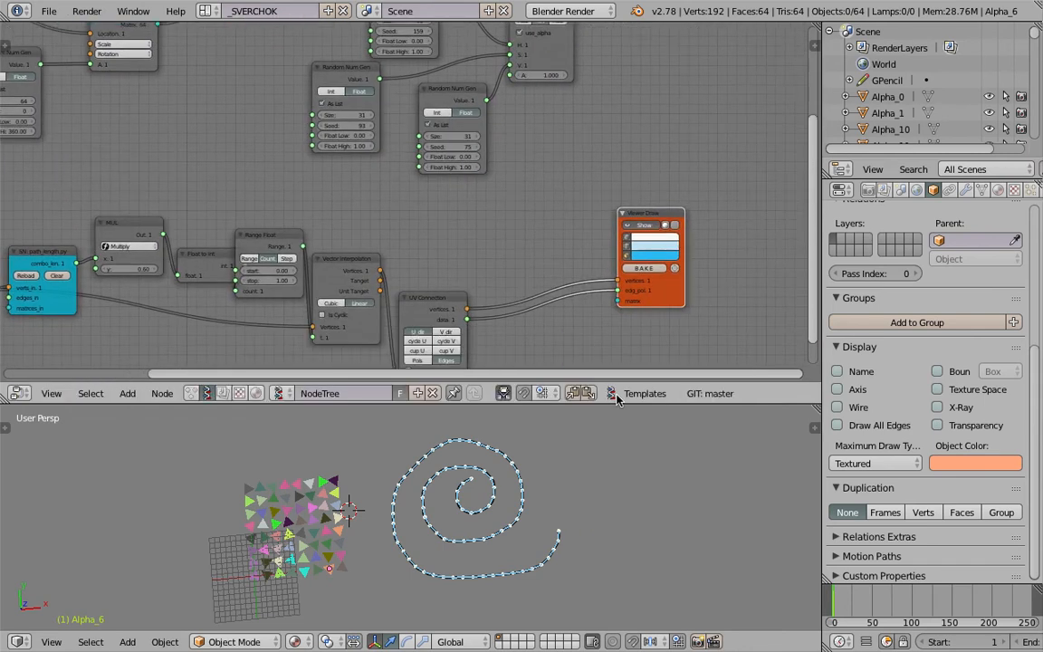
# Step: Enlarge the node editor and link the vertices output of UV Connection to the Location input of Matrix in
pyautogui.moveTo(617, 404); pyautogui.dragTo(633, 538)
pyautogui.click(645, 294)
pyautogui.moveTo(457, 363); pyautogui.dragTo(492, 293)
pyautogui.moveTo(492, 293); pyautogui.dragTo(536, 357, button='middle')
pyautogui.moveTo(536, 363); pyautogui.dragTo(129, 154)
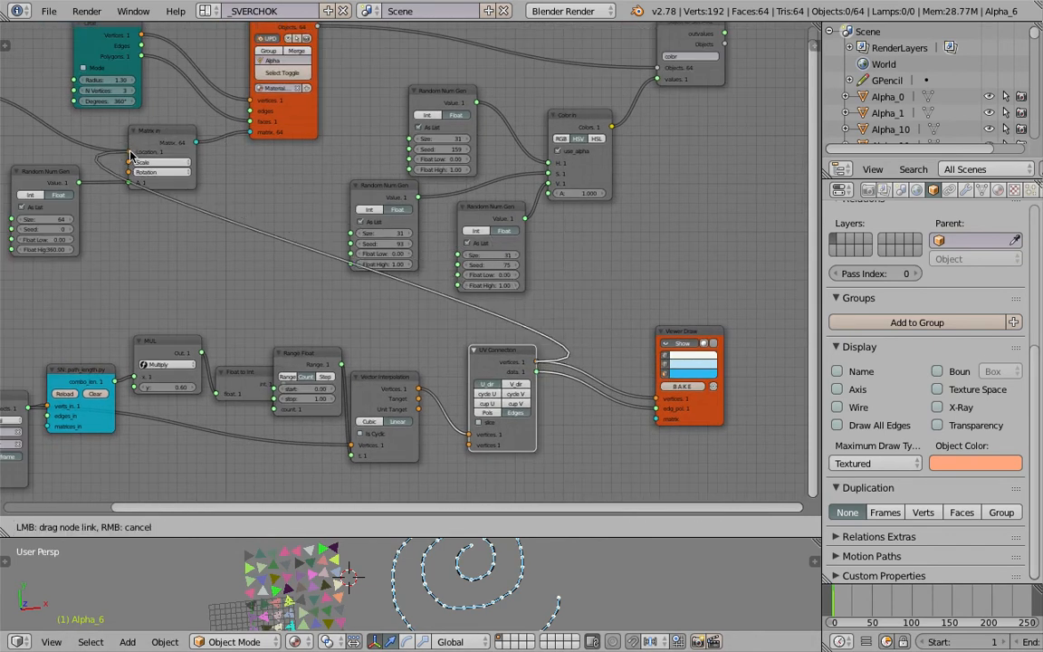
# Step: Enlarge the 3D view again, inspect the triangles along the spiral and save the file
pyautogui.moveTo(473, 538); pyautogui.dragTo(484, 332)
pyautogui.scroll(3, 505, 480)
pyautogui.scroll(2, 506, 481)
pyautogui.scroll(-3, 532, 520)
pyautogui.moveTo(536, 506); pyautogui.dragTo(458, 459, button='middle')
pyautogui.hotkey('ctrl', 's')
pyautogui.click(458, 462)
pyautogui.scroll(-2, 503, 181)
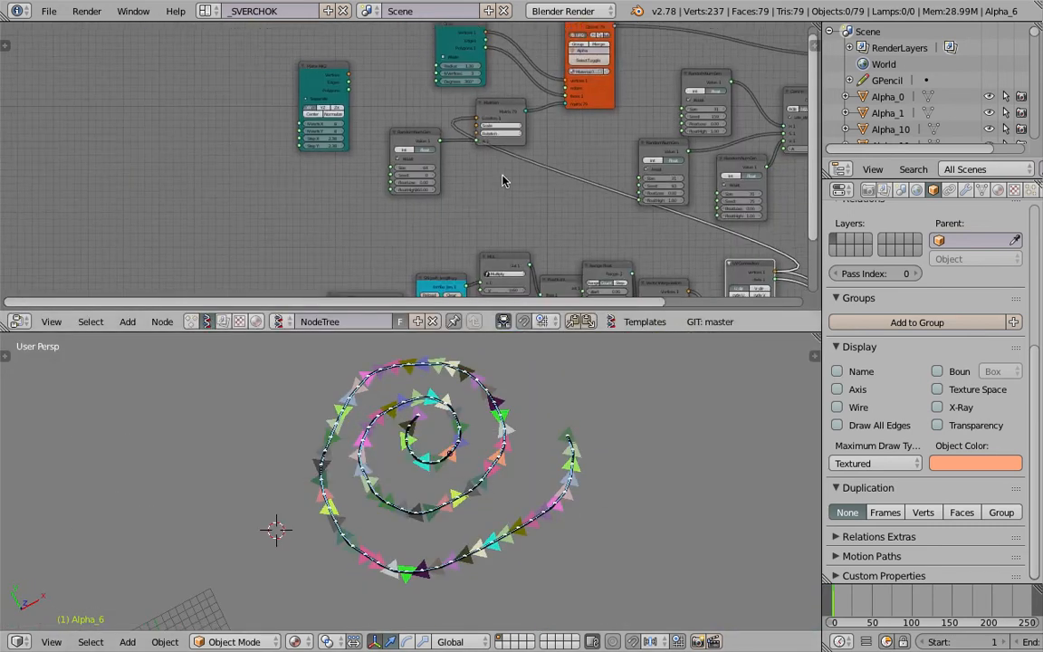
# Step: Move the grease pencil node chain, from Object ID Selector to UV Connection, back so it sits ahead of Matrix in
pyautogui.scroll(-4, 404, 163)
pyautogui.moveTo(497, 229); pyautogui.dragTo(422, 169, button='middle')
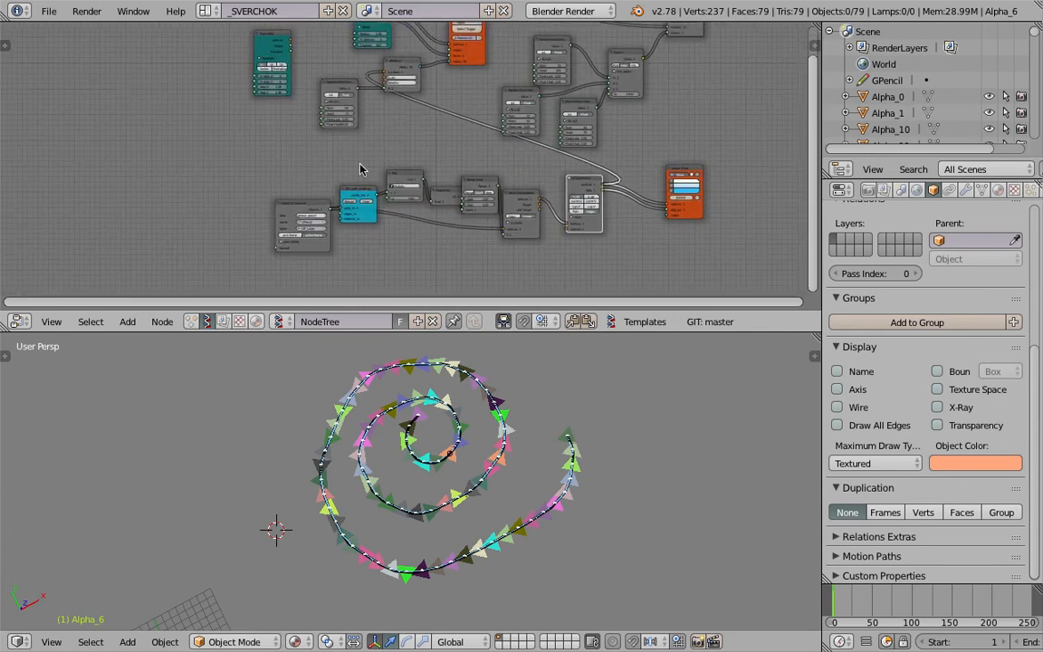
pyautogui.moveTo(275, 172); pyautogui.dragTo(541, 233)
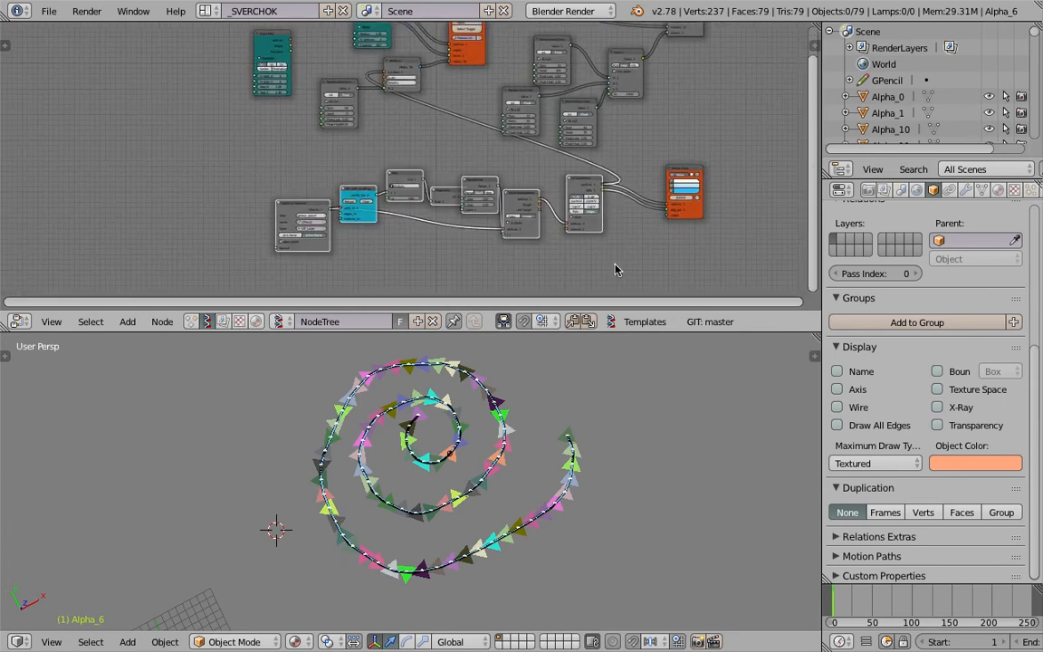
pyautogui.press('g')
pyautogui.click(305, 156)
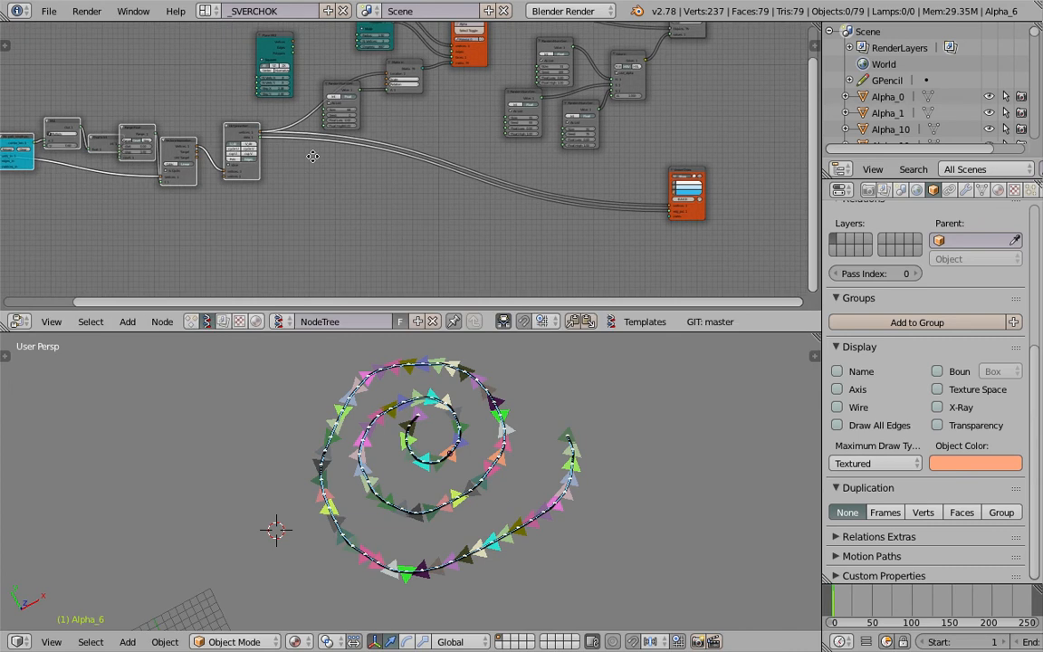
# Step: Set the seed of the Random Num Gen node feeding Matrix in to 42
pyautogui.scroll(4, 380, 190)
pyautogui.scroll(2, 390, 195)
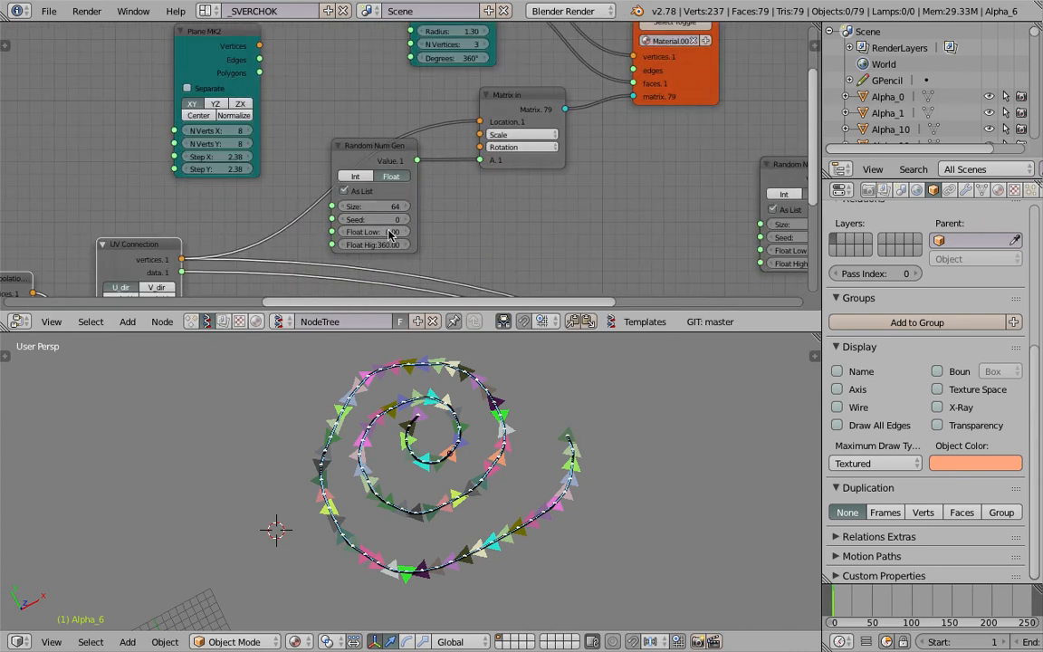
pyautogui.moveTo(377, 219); pyautogui.dragTo(417, 219)
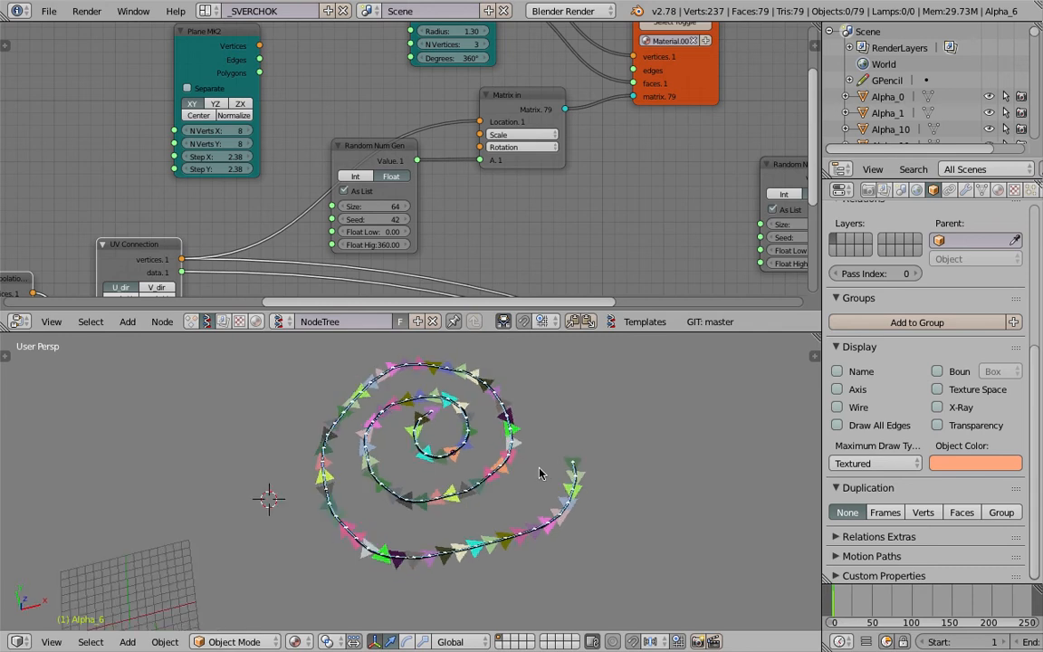
# Step: Switch the Vector Interpolation node to Cubic and toggle its Is Cyclic option on and off
pyautogui.scroll(-3, 312, 227)
pyautogui.moveTo(131, 256); pyautogui.dragTo(253, 223, button='middle')
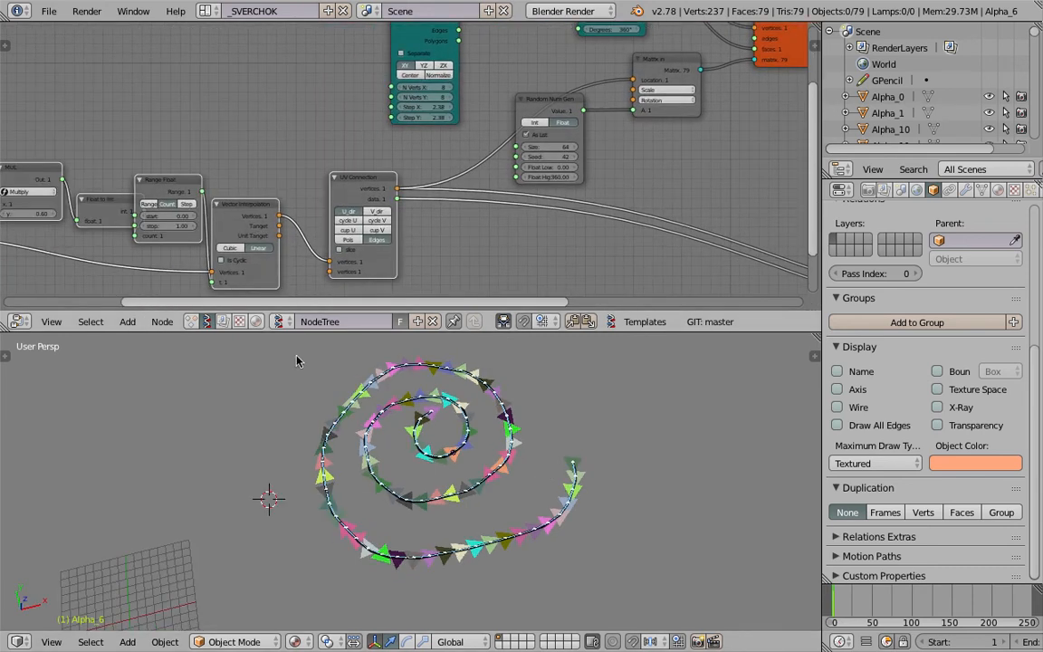
pyautogui.scroll(1, 426, 467)
pyautogui.scroll(2, 228, 263)
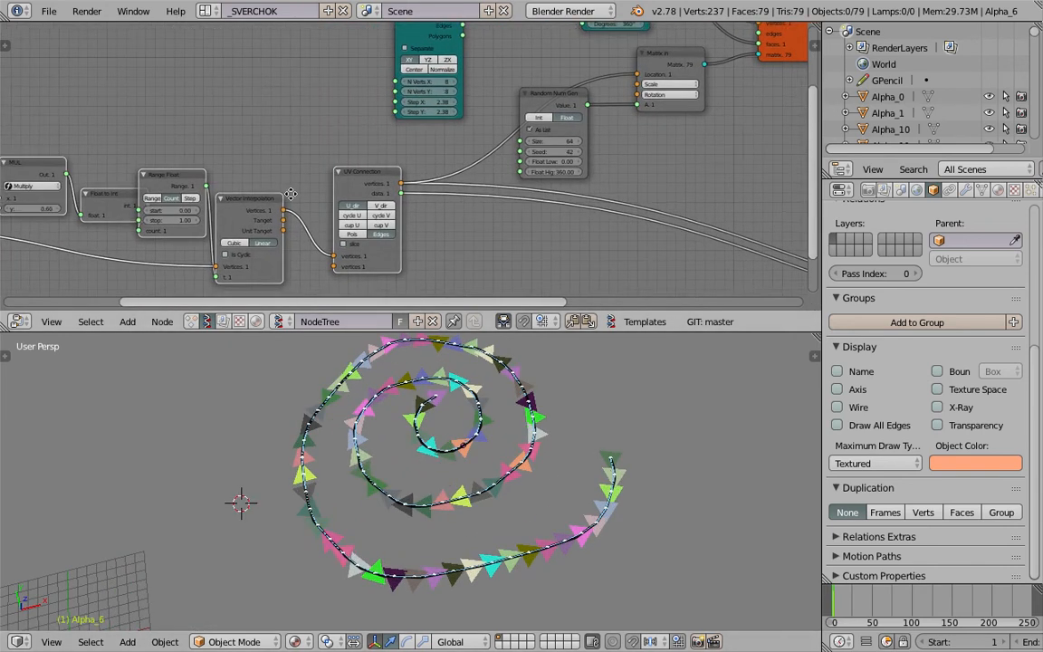
pyautogui.click(235, 238)
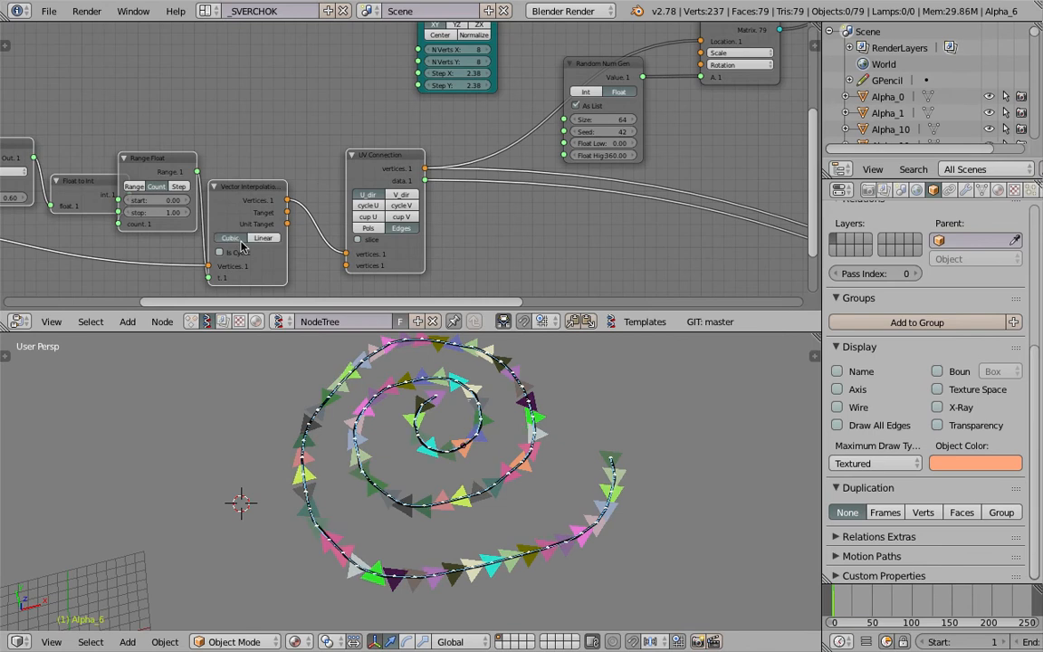
pyautogui.click(237, 253)
pyautogui.click(238, 253)
# Step: Link the Tangent output of Vector Interpolation to the A input of Matrix in and delete the Random Num Gen that fed it
pyautogui.moveTo(287, 212); pyautogui.dragTo(686, 88)
pyautogui.click(593, 65)
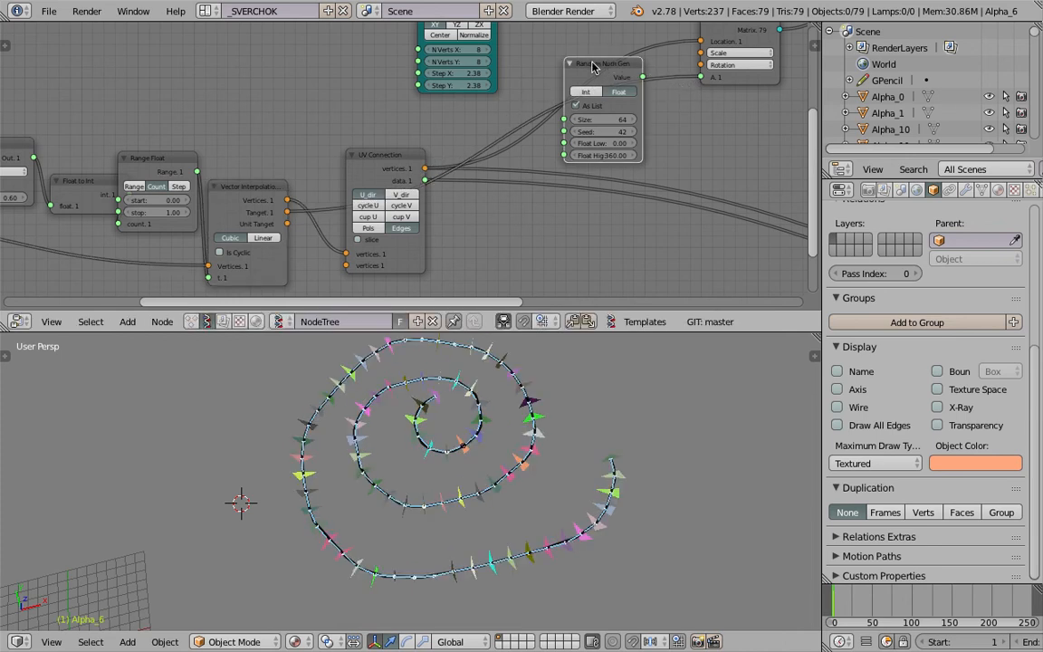
pyautogui.press('x')
pyautogui.moveTo(542, 495); pyautogui.dragTo(507, 453, button='middle')
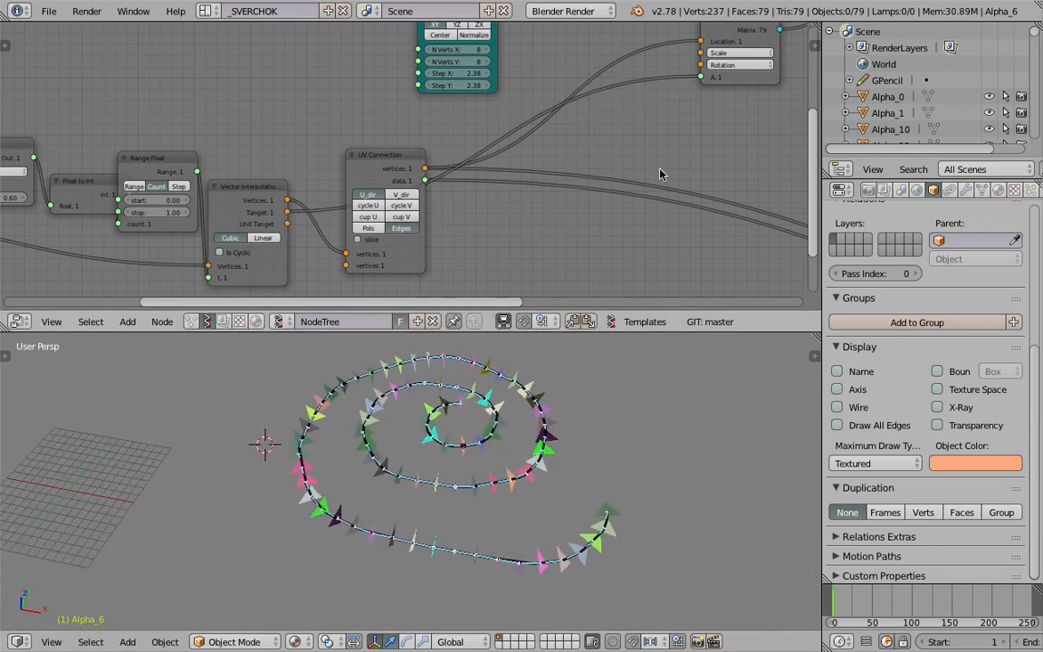
# Step: Set the Rotation vector of Matrix in to 1, 0, 0 and check the triangles' orientation along the spiral
pyautogui.moveTo(698, 151); pyautogui.dragTo(613, 177, button='middle')
pyautogui.scroll(1, 611, 176)
pyautogui.click(697, 79)
pyautogui.click(723, 96)
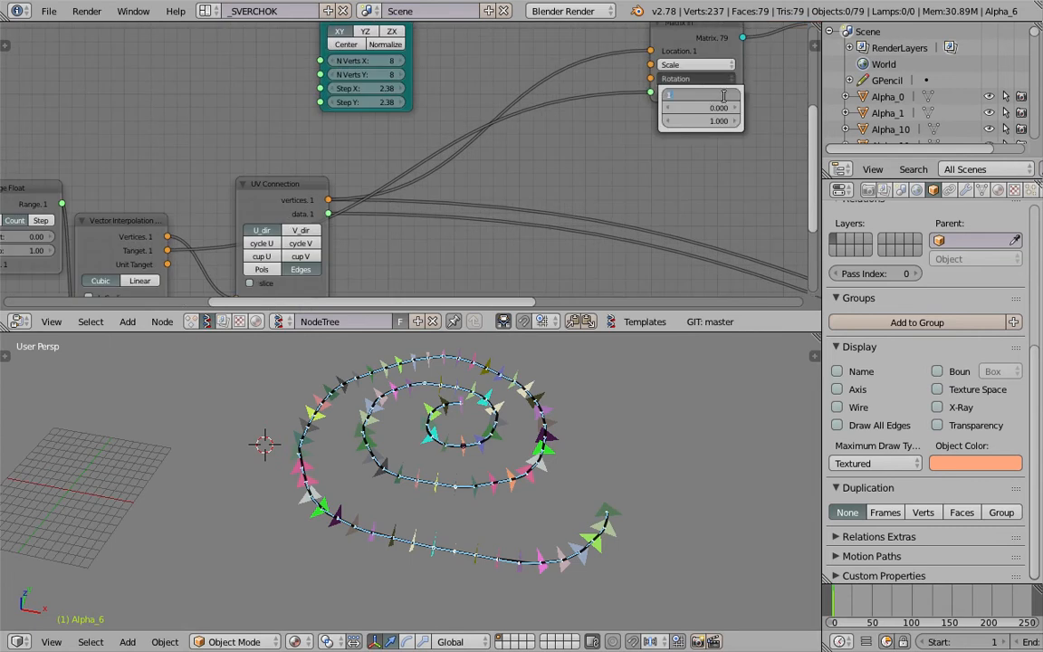
pyautogui.write('1')
pyautogui.press('Tab')
pyautogui.press('Tab')
pyautogui.write('0')
pyautogui.press('Tab')
pyautogui.press('Return')
pyautogui.moveTo(564, 507)
pyautogui.mouseDown(button='middle')
pyautogui.moveTo(532, 526)
pyautogui.moveTo(526, 480)
pyautogui.moveTo(530, 513)
pyautogui.mouseUp(button='middle')
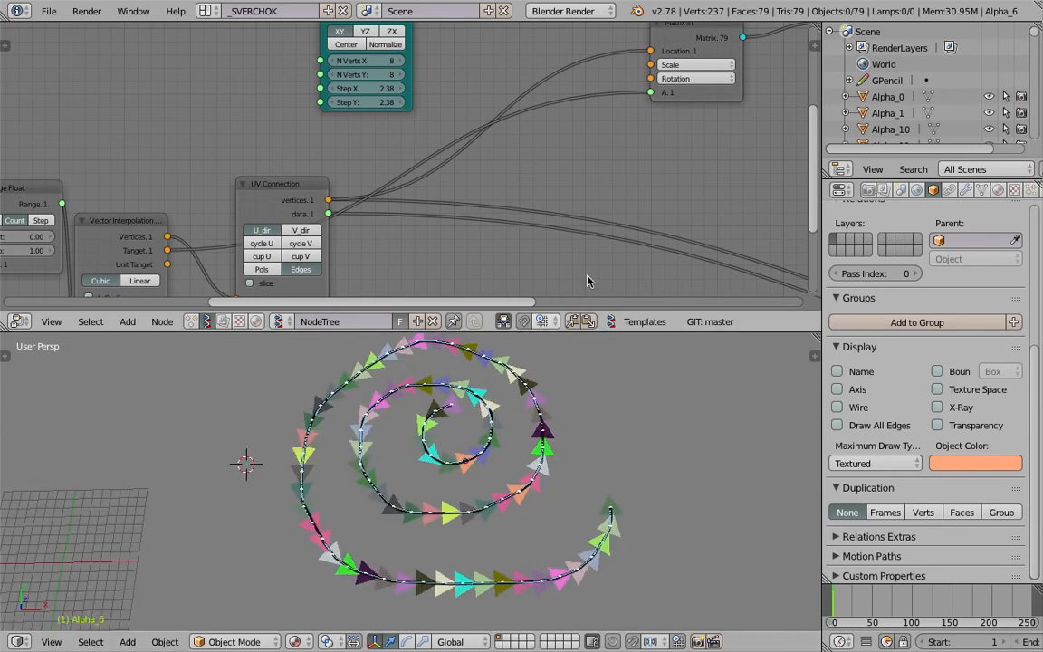
# Step: Turn off the display of the Viewer Draw node and move it closer to the other nodes
pyautogui.moveTo(652, 249); pyautogui.dragTo(326, 165, button='middle')
pyautogui.moveTo(735, 199); pyautogui.dragTo(420, 116, button='middle')
pyautogui.click(617, 115)
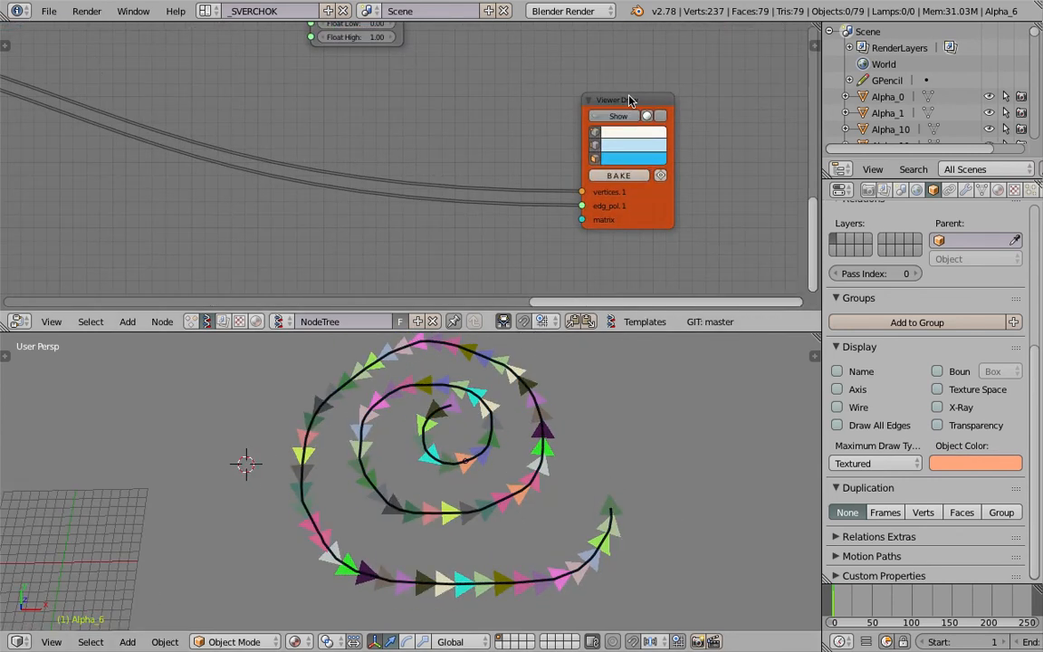
pyautogui.moveTo(633, 99); pyautogui.dragTo(198, 76)
pyautogui.scroll(-2, 524, 493)
# Step: Go to frame 65 and draw a wavy grease pencil stroke beside the spiral
pyautogui.moveTo(527, 510); pyautogui.dragTo(532, 529, button='middle')
pyautogui.moveTo(635, 525); pyautogui.dragTo(571, 508, button='middle')
pyautogui.click(885, 608)
pyautogui.keyDown('shift'); pyautogui.moveTo(535, 451); pyautogui.dragTo(438, 481, button='middle'); pyautogui.keyUp('shift')
pyautogui.moveTo(480, 444); pyautogui.dragTo(604, 424)
pyautogui.moveTo(649, 536); pyautogui.dragTo(710, 443)
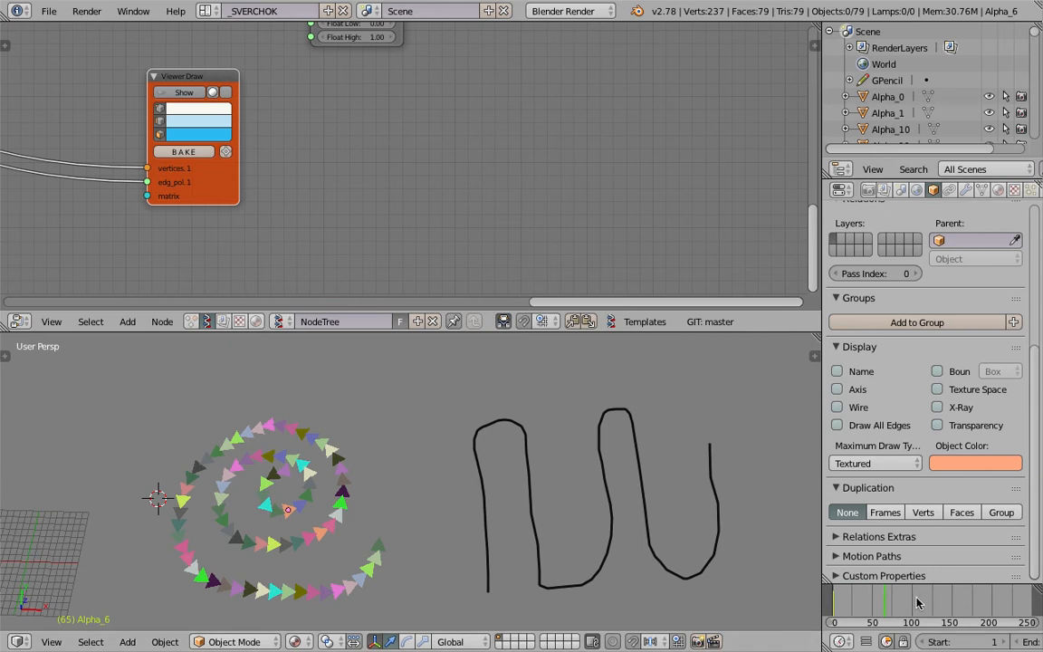
# Step: Go to about frame 105 and draw a new grease pencil spiral with fewer turns
pyautogui.click(916, 598)
pyautogui.moveTo(348, 516)
pyautogui.keyDown('shift'); pyautogui.mouseDown(button='middle')
pyautogui.moveTo(283, 488)
pyautogui.moveTo(398, 421)
pyautogui.mouseUp(button='middle'); pyautogui.keyUp('shift')
pyautogui.moveTo(388, 462)
pyautogui.mouseDown()
pyautogui.moveTo(406, 519)
pyautogui.moveTo(313, 534)
pyautogui.moveTo(443, 562)
pyautogui.mouseUp()
# Step: Draw a 6-shaped grease pencil stroke at frame 137 and advance to frame 180 so the triangles follow it
pyautogui.click(941, 613)
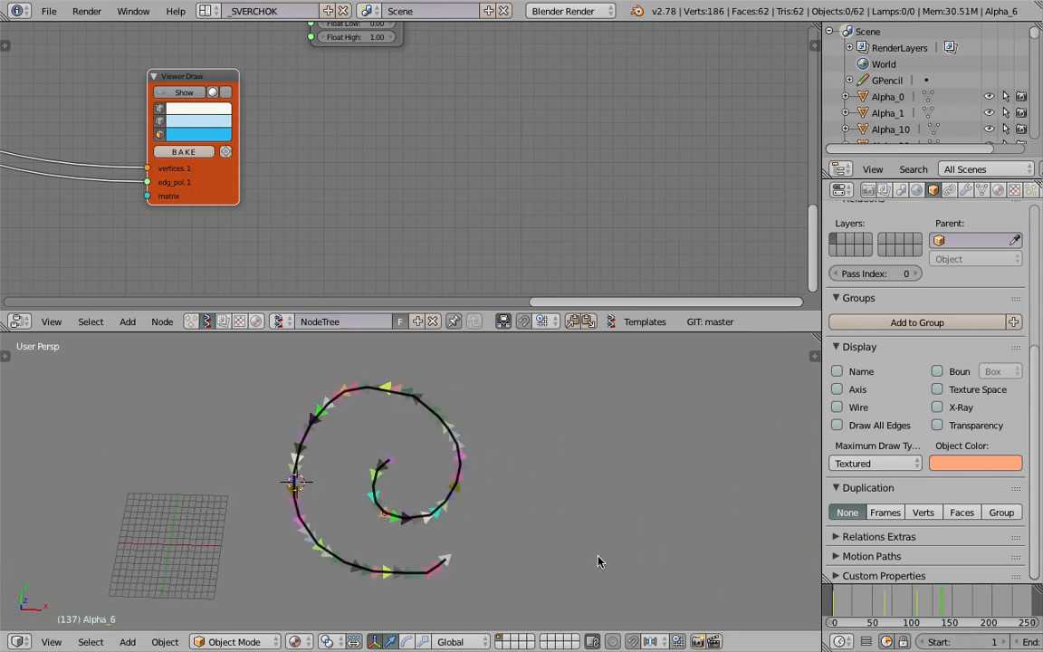
pyautogui.scroll(-1, 589, 555)
pyautogui.keyDown('shift'); pyautogui.moveTo(584, 545); pyautogui.dragTo(508, 546, button='middle'); pyautogui.keyUp('shift')
pyautogui.moveTo(496, 405)
pyautogui.mouseDown()
pyautogui.moveTo(600, 501)
pyautogui.moveTo(557, 534)
pyautogui.mouseUp()
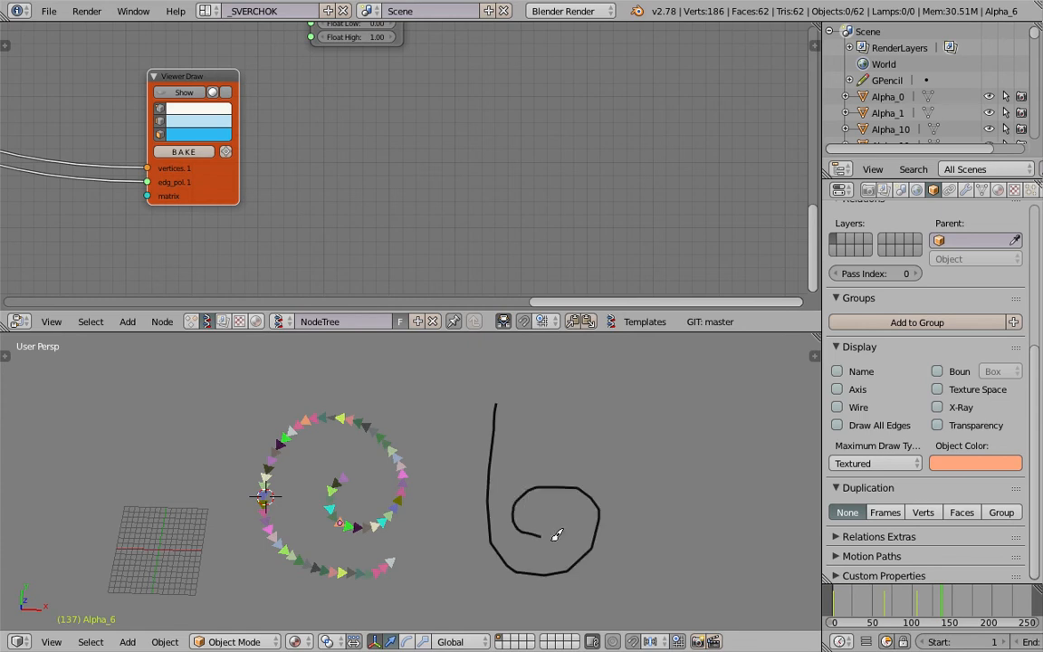
pyautogui.click(976, 602)
pyautogui.moveTo(602, 515)
pyautogui.keyDown('shift'); pyautogui.mouseDown(button='middle')
pyautogui.moveTo(507, 493)
pyautogui.moveTo(554, 497)
pyautogui.moveTo(543, 496)
pyautogui.mouseUp(button='middle'); pyautogui.keyUp('shift')
pyautogui.scroll(3, 529, 490)
# Step: Set the Circle node's N Vertices to 12 and inspect the discs along the stroke
pyautogui.moveTo(389, 181); pyautogui.dragTo(475, 378, button='middle')
pyautogui.moveTo(184, 178); pyautogui.dragTo(428, 228, button='middle')
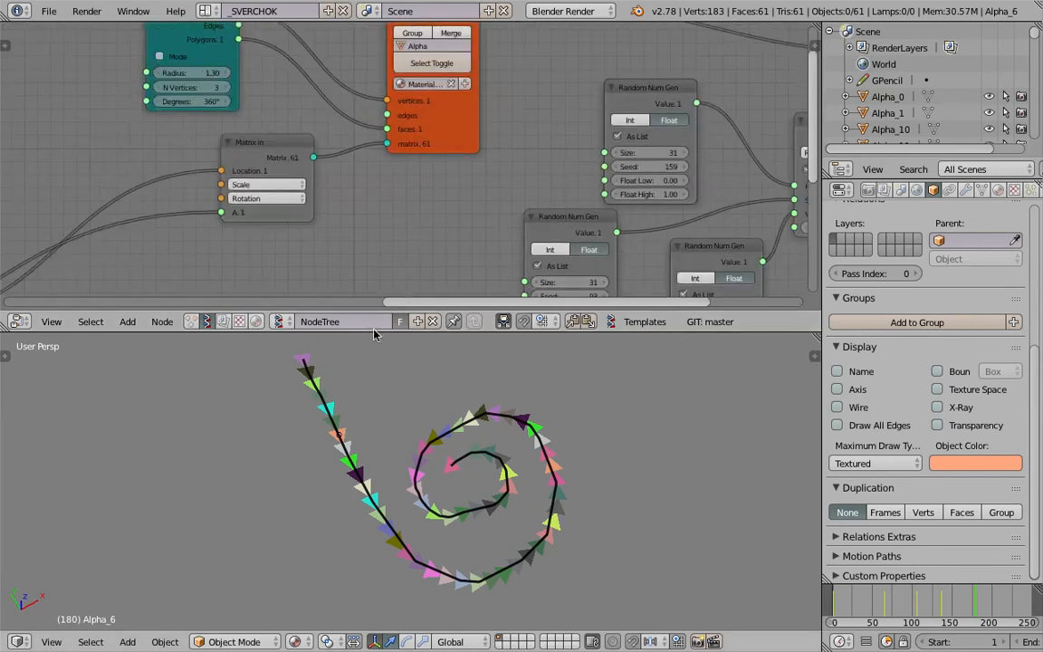
pyautogui.moveTo(542, 534); pyautogui.dragTo(491, 543, button='middle')
pyautogui.moveTo(342, 254); pyautogui.dragTo(335, 156, button='middle')
pyautogui.moveTo(402, 201); pyautogui.dragTo(258, 29, button='middle')
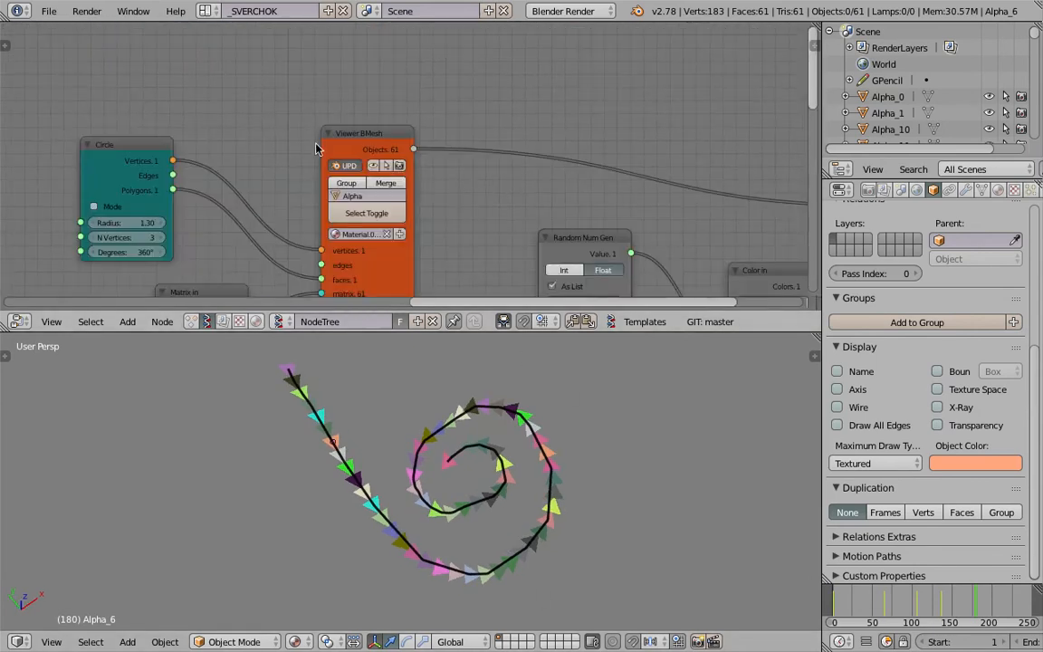
pyautogui.moveTo(169, 155); pyautogui.dragTo(363, 125, button='middle')
pyautogui.moveTo(334, 112); pyautogui.dragTo(352, 92)
pyautogui.scroll(2, 367, 127)
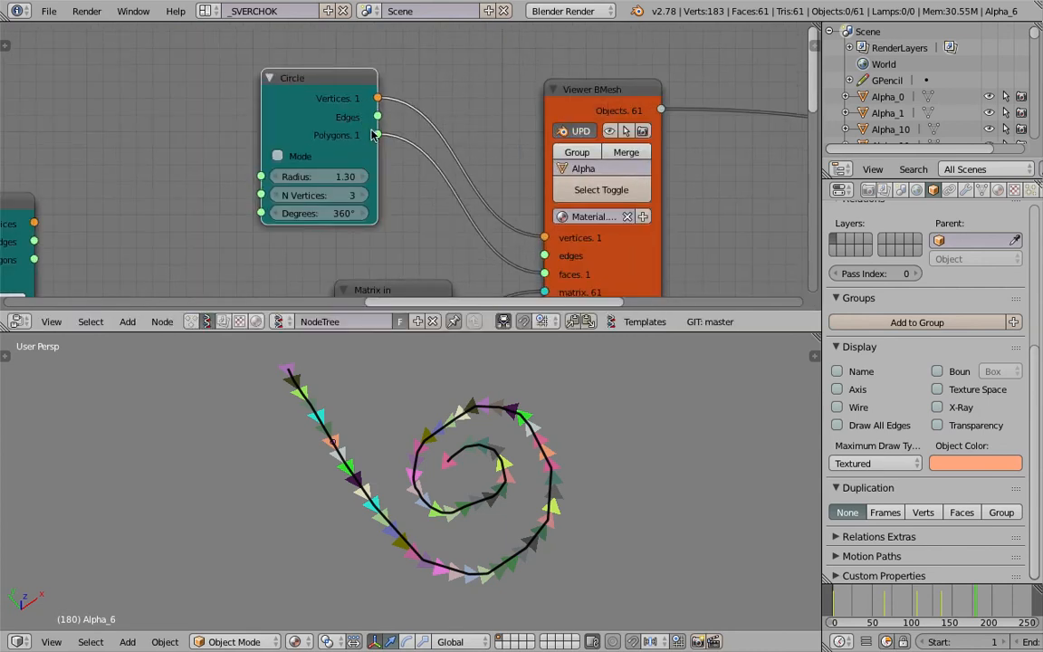
pyautogui.click(316, 195)
pyautogui.write('12')
pyautogui.press('Return')
pyautogui.moveTo(597, 423); pyautogui.dragTo(509, 398, button='middle')
# Step: Add a Random Num Gen node near Matrix in, switch it to Float and set its size to 64
pyautogui.moveTo(454, 305); pyautogui.dragTo(465, 217, button='middle')
pyautogui.moveTo(295, 247); pyautogui.dragTo(415, 224, button='middle')
pyautogui.hotkey('shift', 'a')
pyautogui.click(249, 144)
pyautogui.write('random n')
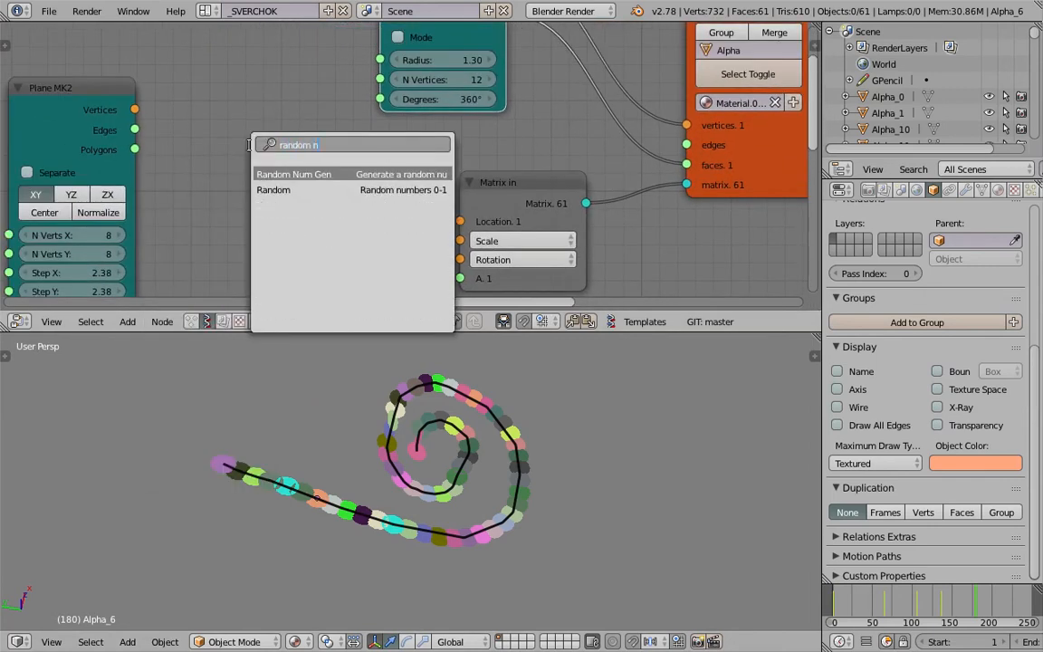
pyautogui.press('Return')
pyautogui.click(174, 64)
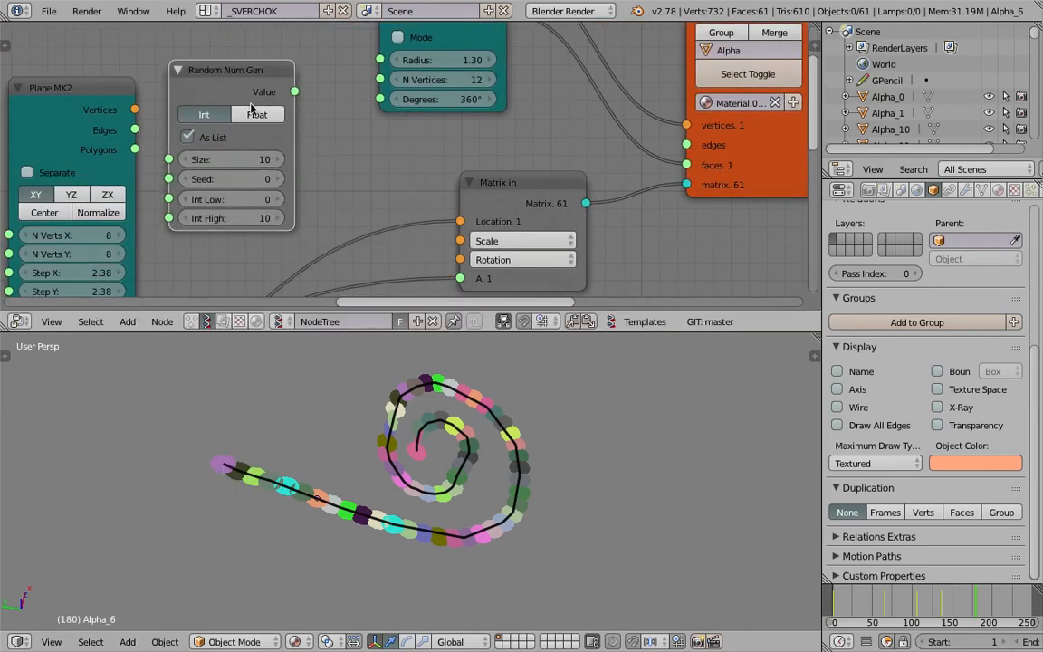
pyautogui.click(283, 160)
pyautogui.write('64')
pyautogui.press('Return')
# Step: Set the new Random Num Gen's Float Low to 0.21 and link its value to the Scale input of Matrix in
pyautogui.scroll(-1, 328, 233)
pyautogui.moveTo(325, 236); pyautogui.dragTo(446, 102, button='middle')
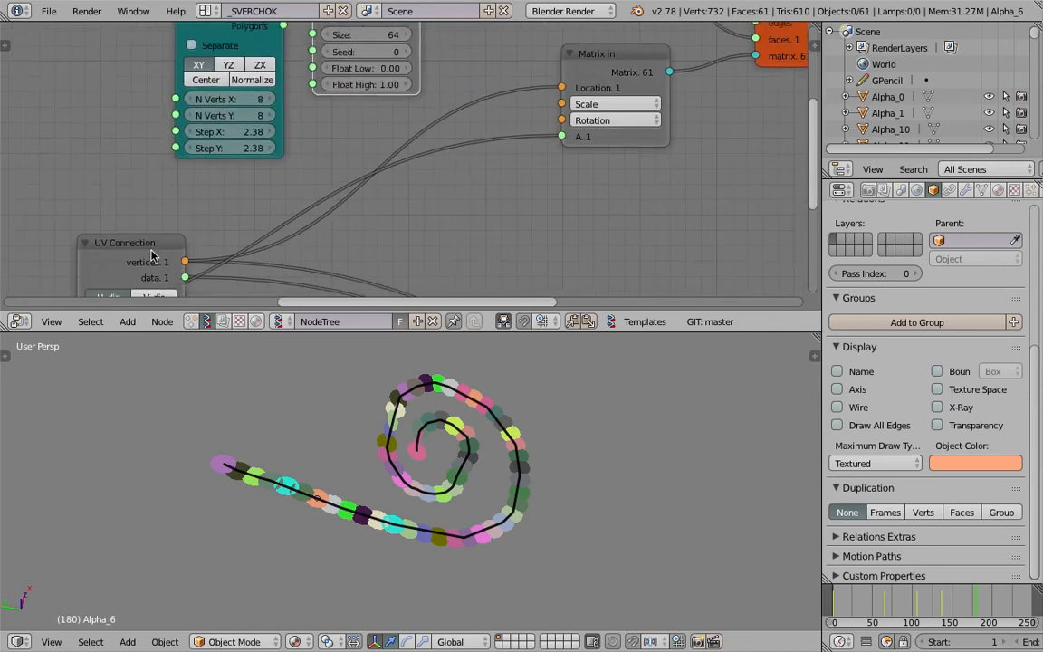
pyautogui.moveTo(500, 124); pyautogui.dragTo(406, 195, button='middle')
pyautogui.moveTo(489, 175); pyautogui.dragTo(423, 254, button='middle')
pyautogui.scroll(2, 434, 248)
pyautogui.scroll(-2, 279, 159)
pyautogui.moveTo(279, 159); pyautogui.dragTo(357, 142, button='middle')
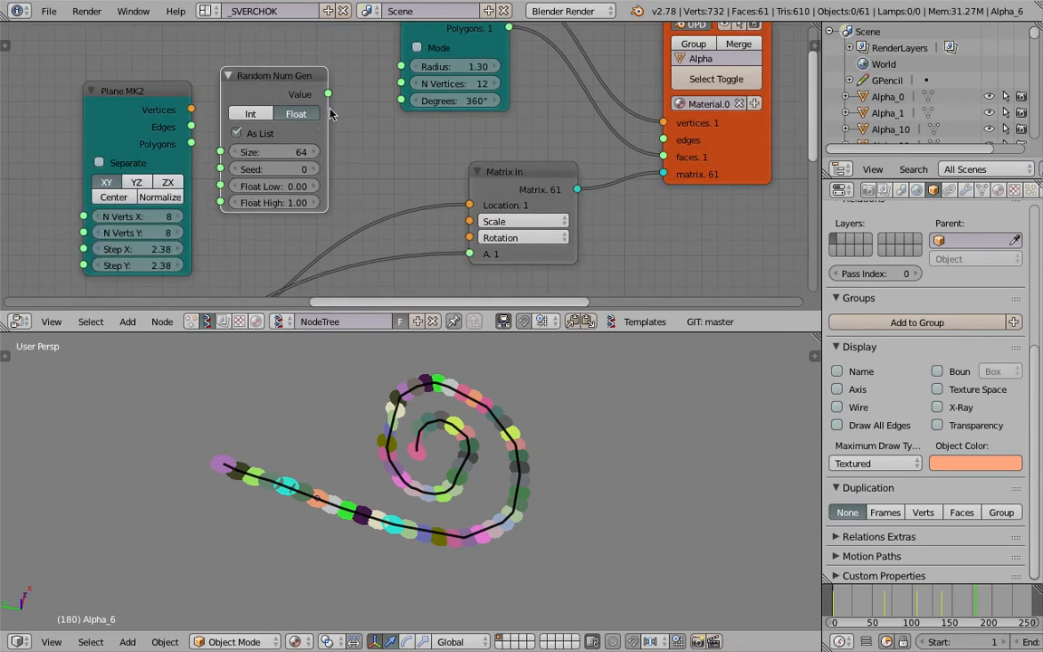
pyautogui.moveTo(274, 186); pyautogui.dragTo(299, 185)
pyautogui.moveTo(328, 93); pyautogui.dragTo(507, 223)
# Step: Make room beside Random Num Gen and insert a Vector in node between it and Matrix in
pyautogui.moveTo(152, 85); pyautogui.dragTo(113, 89)
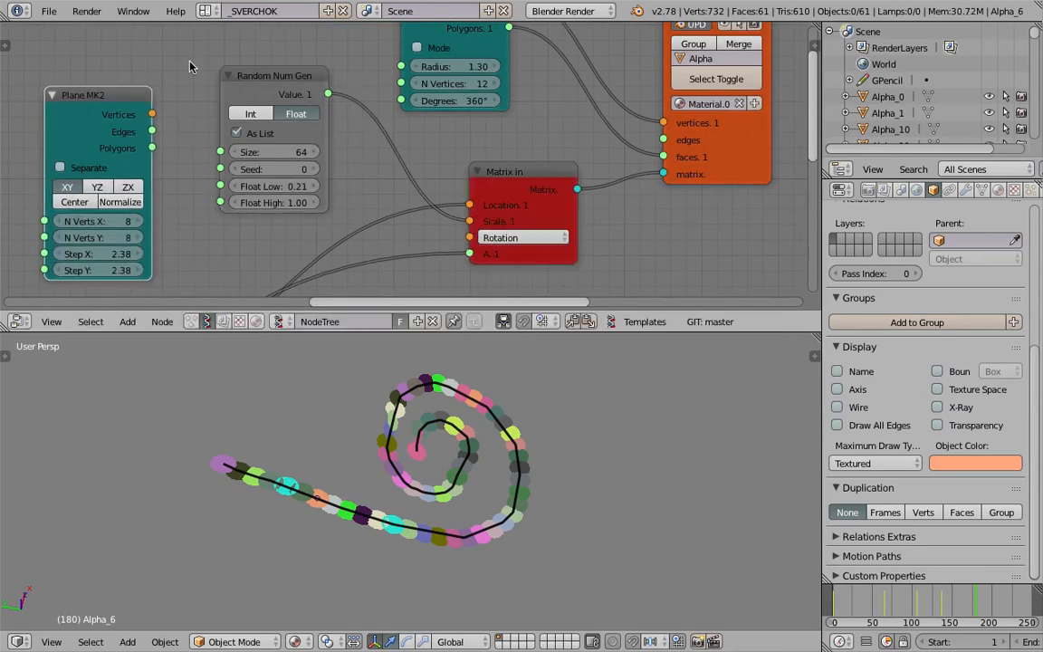
pyautogui.moveTo(262, 81); pyautogui.dragTo(190, 77)
pyautogui.hotkey('alt', 'space')
pyautogui.write('vec')
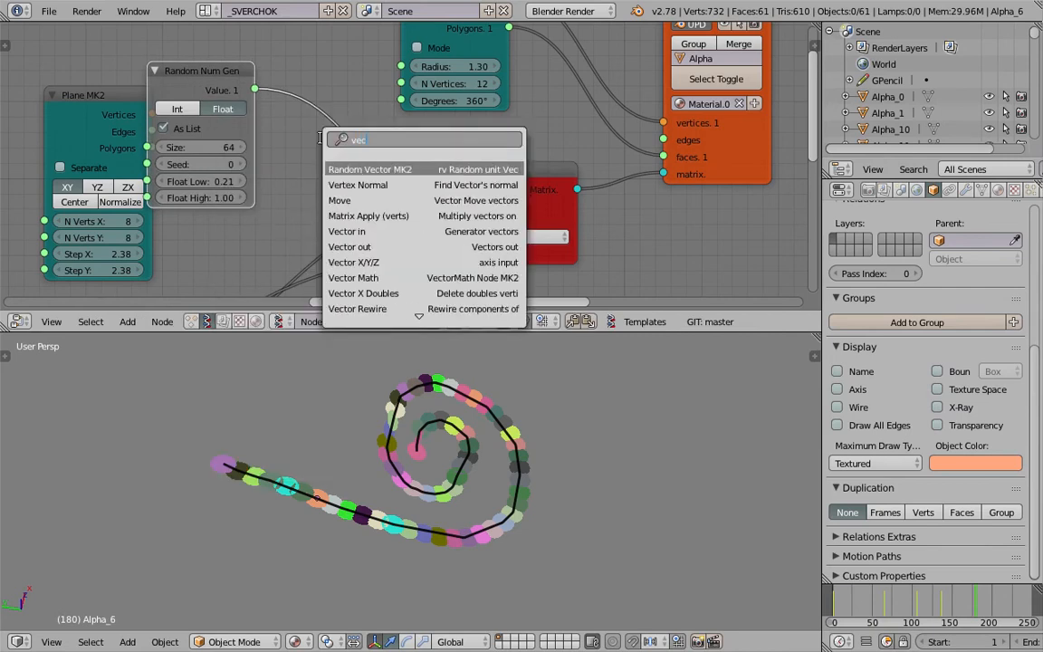
pyautogui.write('tor i')
pyautogui.press('Return')
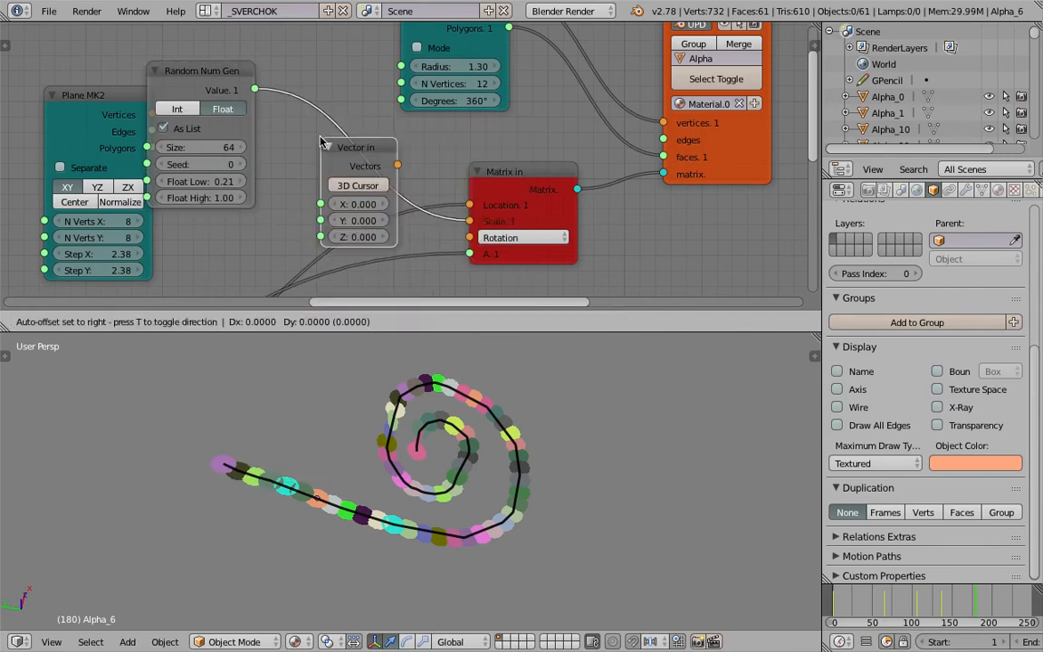
pyautogui.click(336, 106)
# Step: Connect the Random Num Gen value to the X, Y and Z inputs of Vector in to scale the discs uniformly
pyautogui.moveTo(256, 91); pyautogui.dragTo(316, 148)
pyautogui.press('g')
pyautogui.click(256, 85)
pyautogui.moveTo(255, 90); pyautogui.dragTo(306, 145)
pyautogui.moveTo(461, 488); pyautogui.dragTo(419, 425, button='middle')
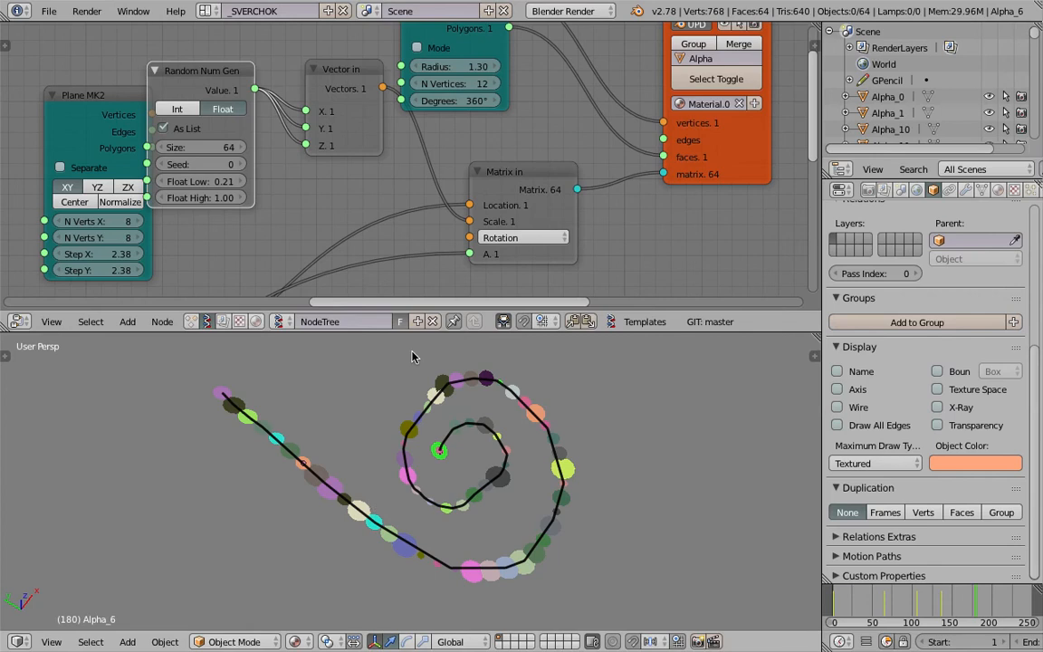
# Step: Set the scale Random Num Gen's size to 61 and its seed to 69, and save the file
pyautogui.moveTo(213, 164); pyautogui.dragTo(271, 164)
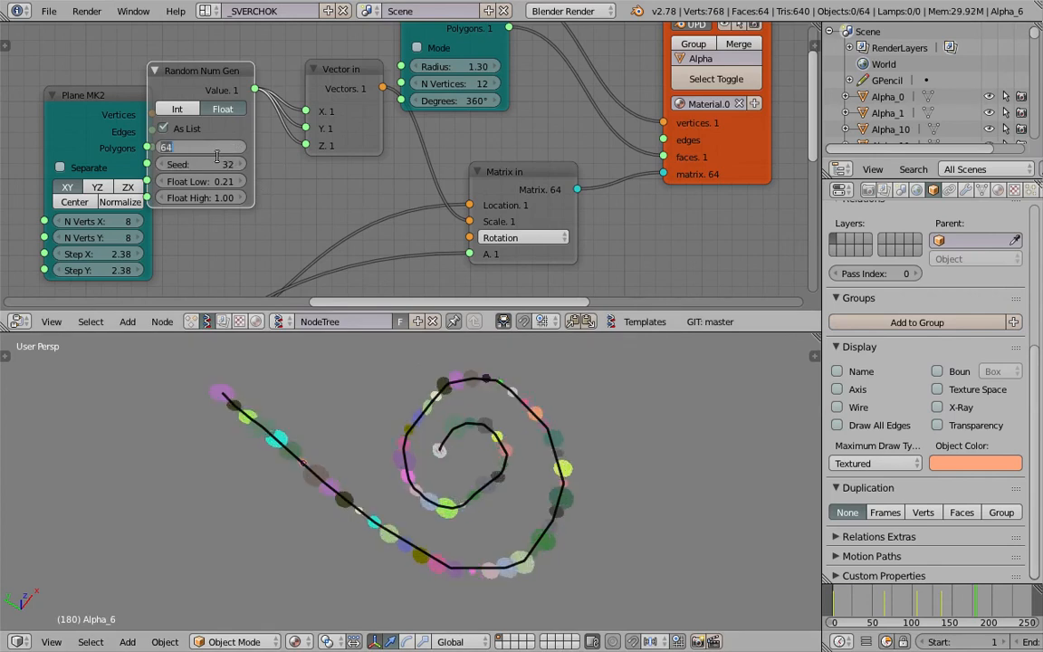
pyautogui.press('Return')
pyautogui.moveTo(199, 166); pyautogui.dragTo(265, 166)
pyautogui.hotkey('ctrl', 's')
pyautogui.click(198, 167)
pyautogui.moveTo(543, 482); pyautogui.dragTo(533, 480, button='middle')
# Step: Reposition the Vector in node, delete the unused Plane MK2 node and save the file
pyautogui.moveTo(313, 71); pyautogui.dragTo(286, 129)
pyautogui.scroll(-1, 286, 129)
pyautogui.moveTo(308, 134)
pyautogui.mouseDown(button='middle')
pyautogui.moveTo(296, 172)
pyautogui.moveTo(251, 174)
pyautogui.mouseUp(button='middle')
pyautogui.moveTo(348, 90); pyautogui.dragTo(331, 122, button='middle')
pyautogui.moveTo(69, 184); pyautogui.dragTo(21, 163)
pyautogui.press('x')
pyautogui.hotkey('ctrl', 's')
pyautogui.click(266, 113)
# Step: Move the Circle node farther from Viewer BMesh to leave space between them and save the file
pyautogui.moveTo(373, 116); pyautogui.dragTo(320, 91)
pyautogui.moveTo(421, 88); pyautogui.dragTo(410, 115, button='middle')
pyautogui.moveTo(305, 100); pyautogui.dragTo(265, 73)
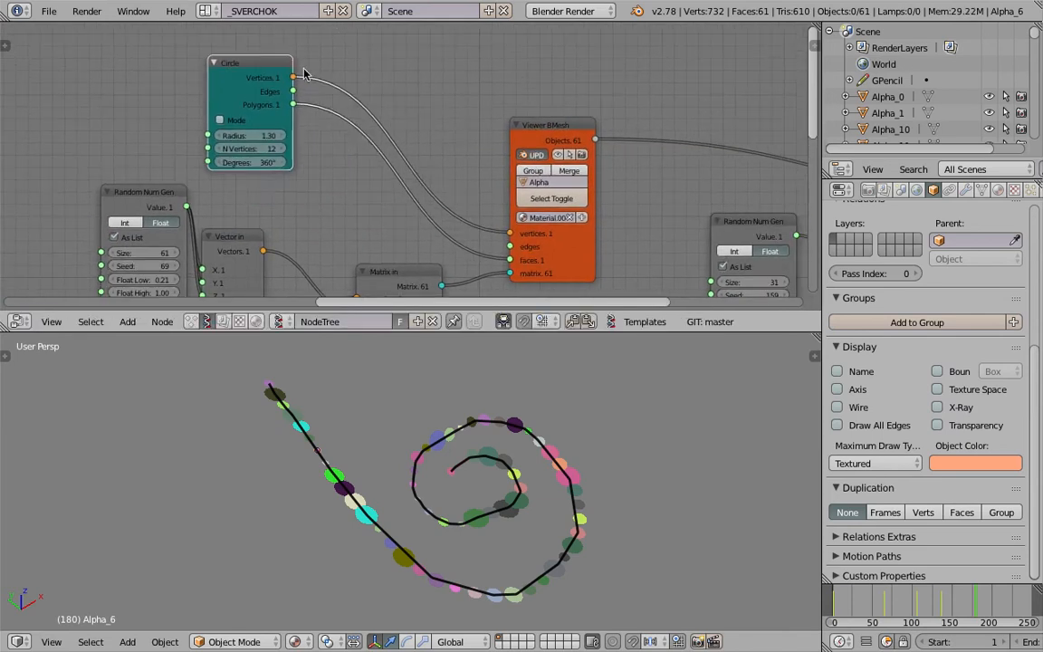
pyautogui.scroll(3, 261, 73)
pyautogui.moveTo(232, 79); pyautogui.dragTo(244, 111, button='middle')
pyautogui.hotkey('ctrl', 's')
pyautogui.click(301, 135)
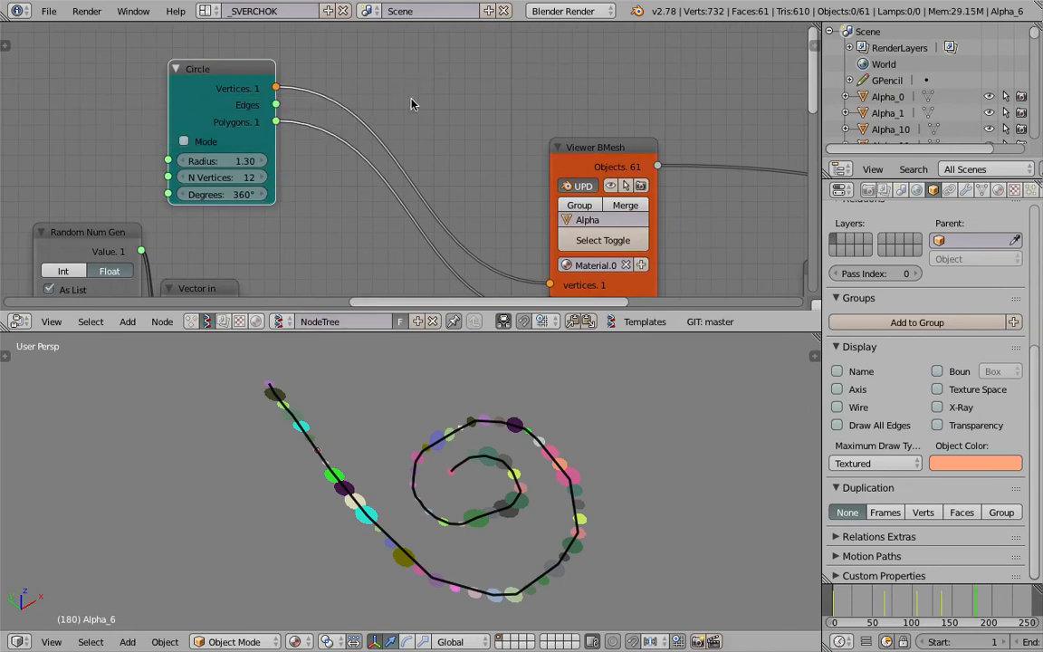
# Step: Add reroute points on the Circle's Vertices and Polygons links, cut the Circle off from them and move it aside
pyautogui.keyDown('ctrl'); pyautogui.moveTo(396, 96); pyautogui.dragTo(394, 185, button='right'); pyautogui.keyUp('ctrl')
pyautogui.keyDown('shift'); pyautogui.moveTo(396, 246); pyautogui.dragTo(396, 246, button='right'); pyautogui.keyUp('shift')
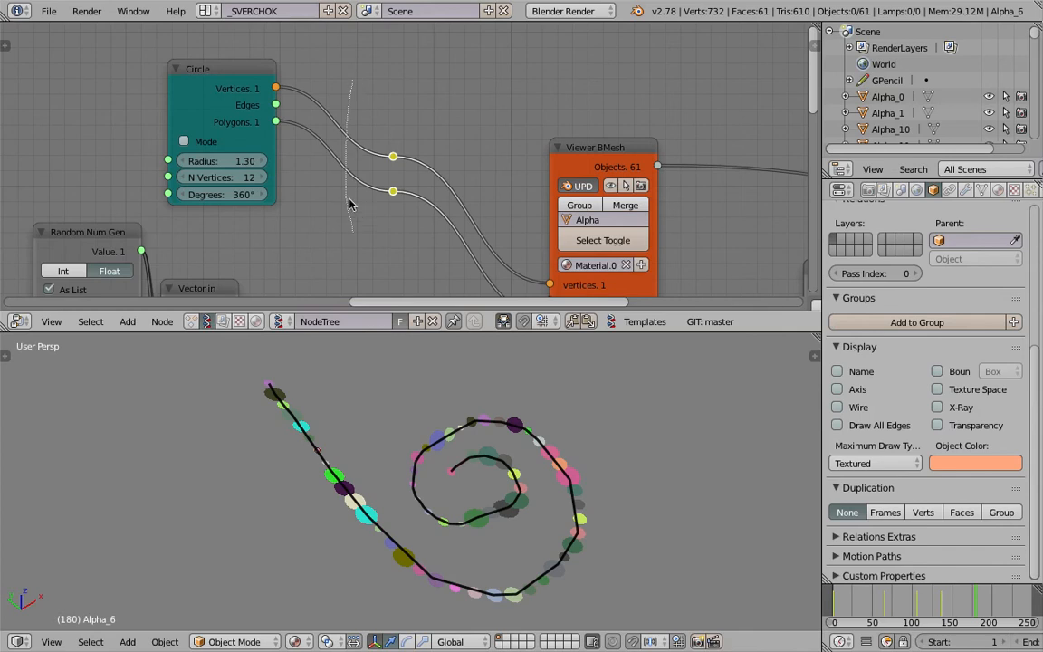
pyautogui.moveTo(252, 76); pyautogui.dragTo(204, 55)
# Step: Add a Ring node between the Circle node and the reroute points
pyautogui.hotkey('shift', 'a')
pyautogui.click(375, 97)
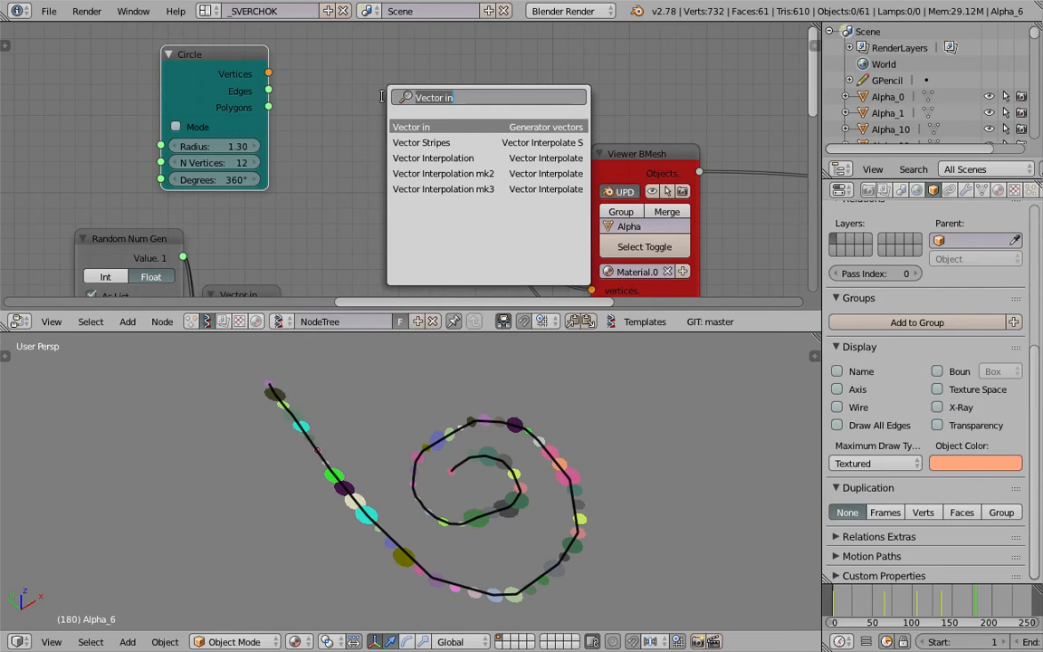
pyautogui.write('ring')
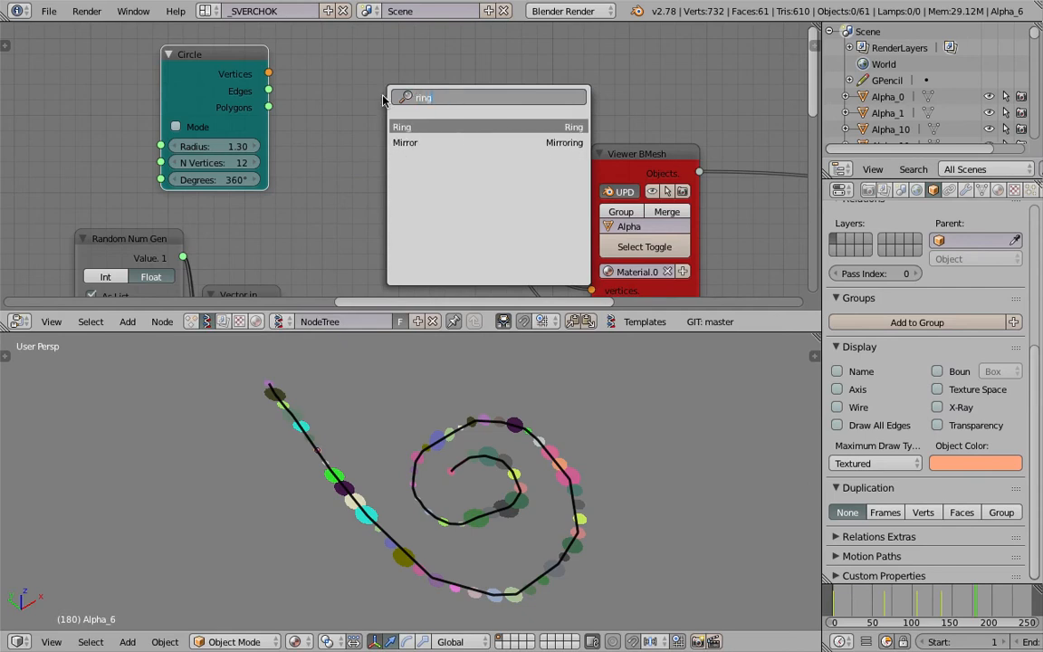
pyautogui.press('Return')
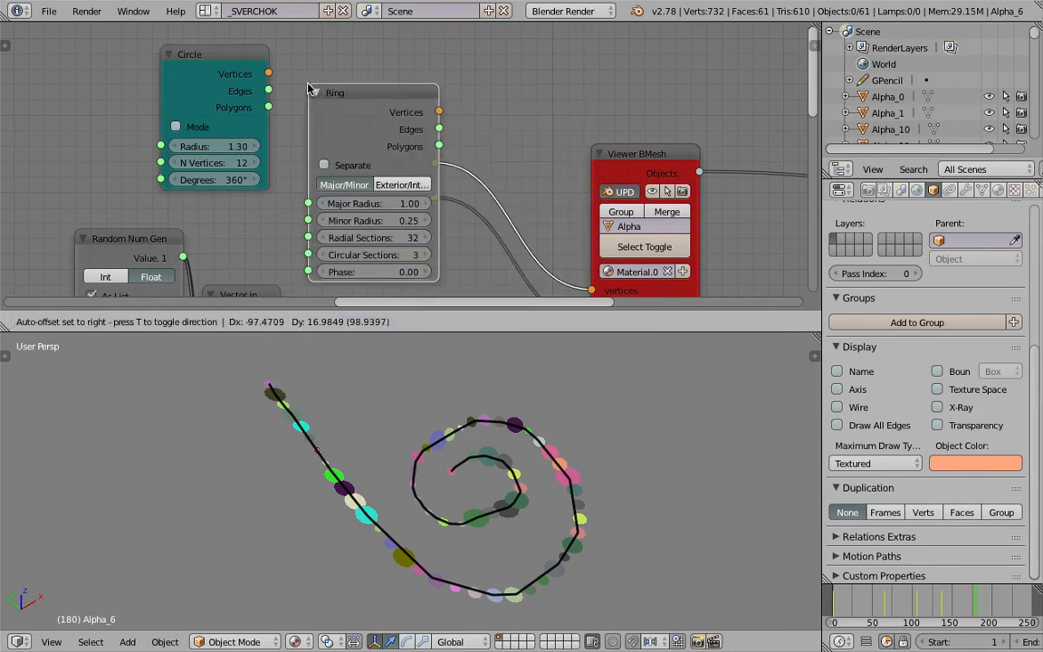
pyautogui.click(308, 87)
# Step: Connect the Ring's Vertices and Polygons to the two reroute points and check the rings along the stroke
pyautogui.moveTo(393, 94); pyautogui.dragTo(444, 165)
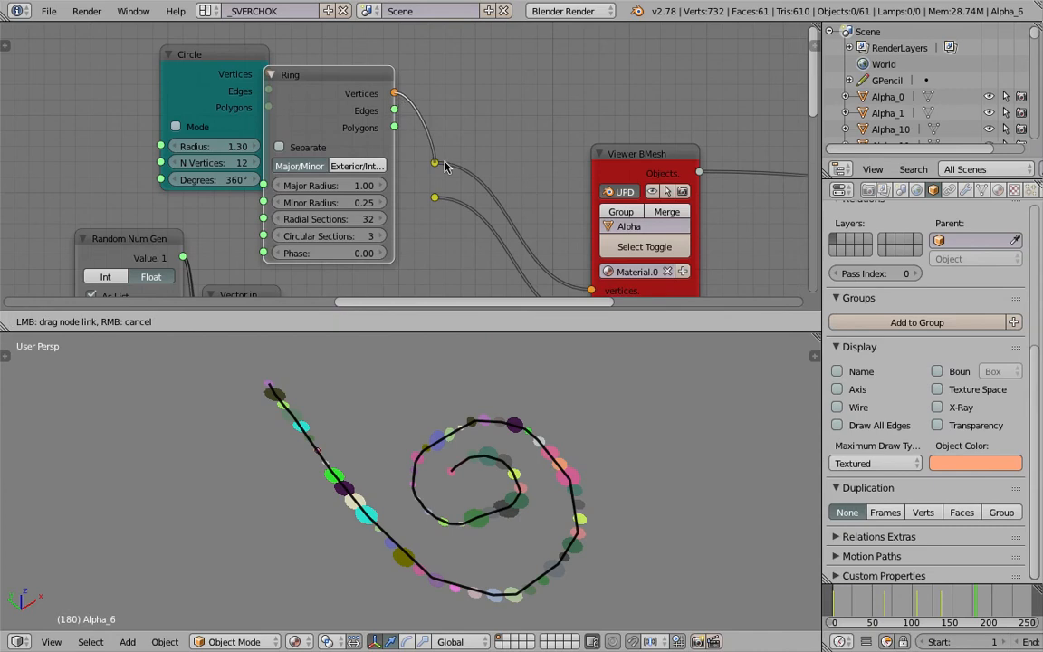
pyautogui.moveTo(395, 127); pyautogui.dragTo(399, 131)
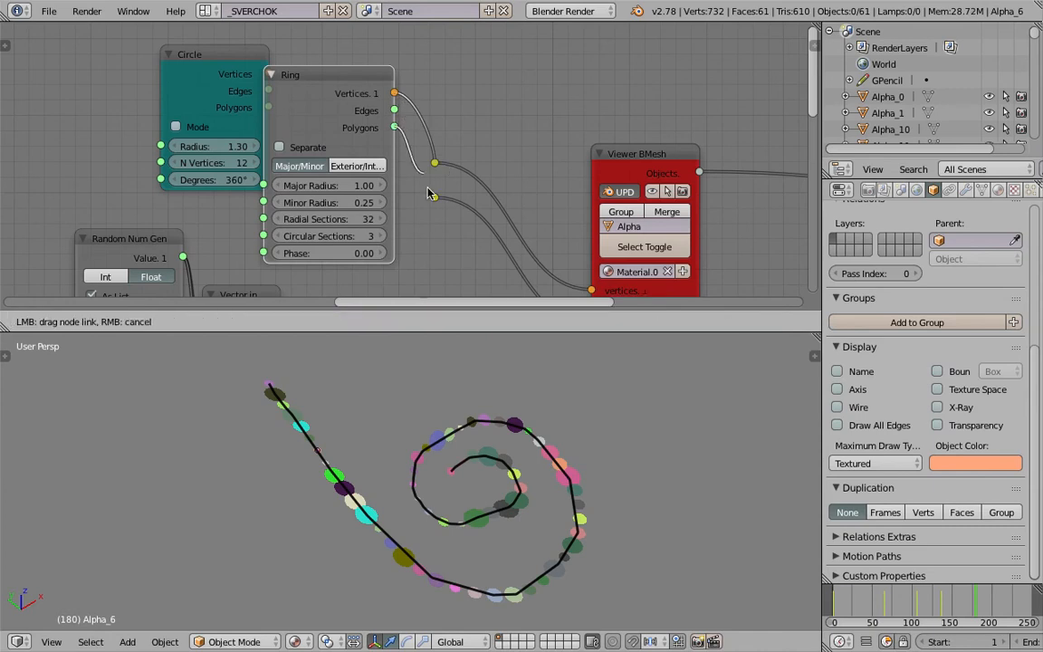
pyautogui.moveTo(423, 203); pyautogui.dragTo(430, 200)
pyautogui.moveTo(444, 444); pyautogui.dragTo(449, 473, button='middle')
pyautogui.scroll(4, 444, 494)
pyautogui.moveTo(419, 574); pyautogui.dragTo(434, 516, button='middle')
pyautogui.scroll(-3, 383, 151)
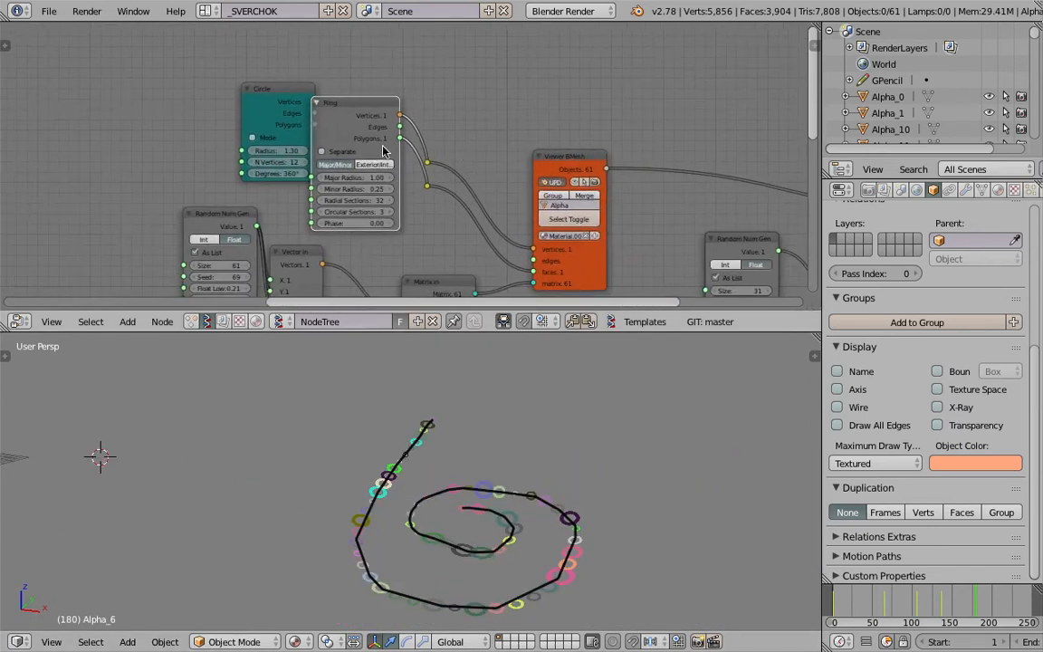
# Step: Move the Circle and Ring nodes away from the reroute points to free up space
pyautogui.moveTo(269, 106); pyautogui.dragTo(80, 50)
pyautogui.moveTo(332, 114); pyautogui.dragTo(160, 58)
pyautogui.moveTo(385, 152); pyautogui.dragTo(381, 213, button='middle')
pyautogui.scroll(3, 381, 213)
# Step: Add an IcoSphere node between the Ring node and Viewer BMesh
pyautogui.hotkey('shift', 'a')
pyautogui.click(398, 121)
pyautogui.press('Escape')
pyautogui.hotkey('shift', 'a')
pyautogui.click(382, 110)
pyautogui.write('ico')
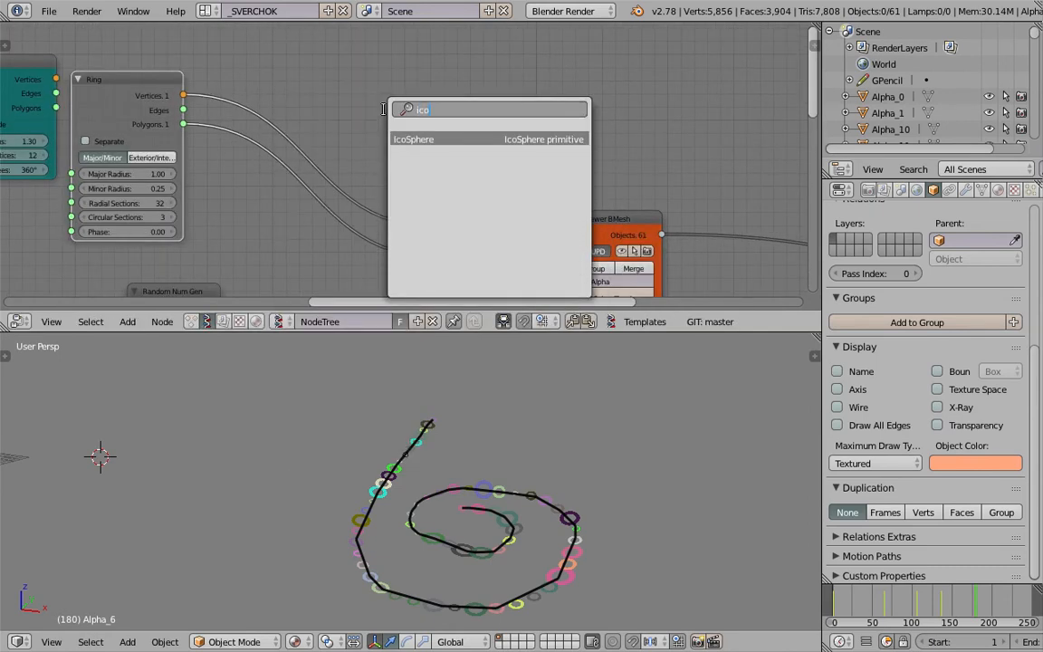
pyautogui.press('Return')
pyautogui.click(401, 96)
# Step: Connect the IcoSphere's Vertices and Faces to the two reroute points and shift the node clear of them
pyautogui.moveTo(458, 108); pyautogui.dragTo(435, 226)
pyautogui.moveTo(409, 97); pyautogui.dragTo(345, 96)
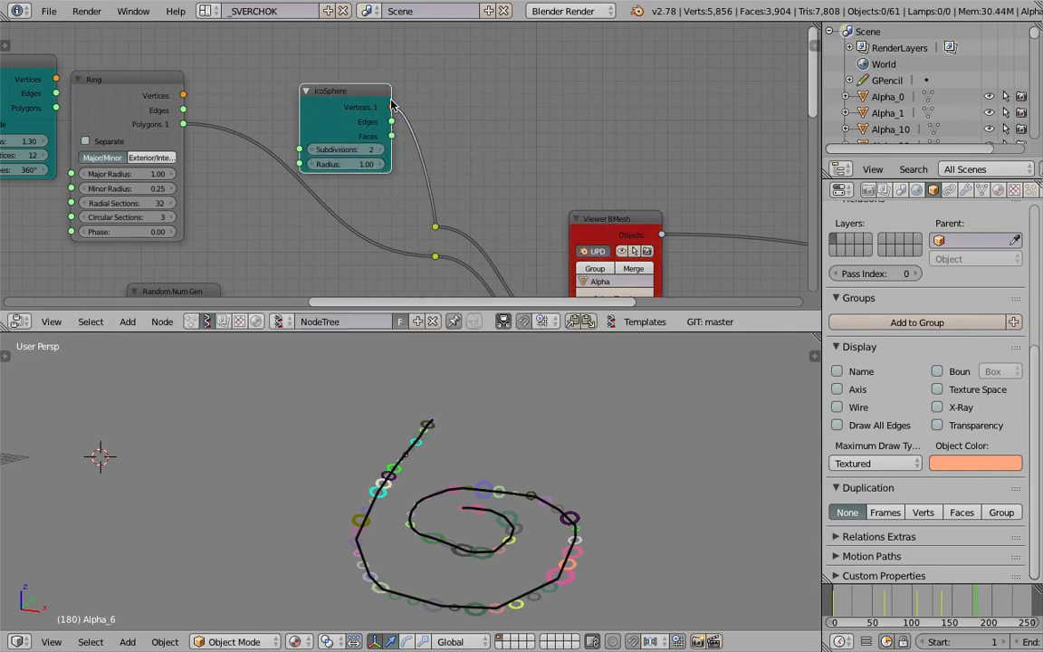
pyautogui.moveTo(391, 136); pyautogui.dragTo(434, 255)
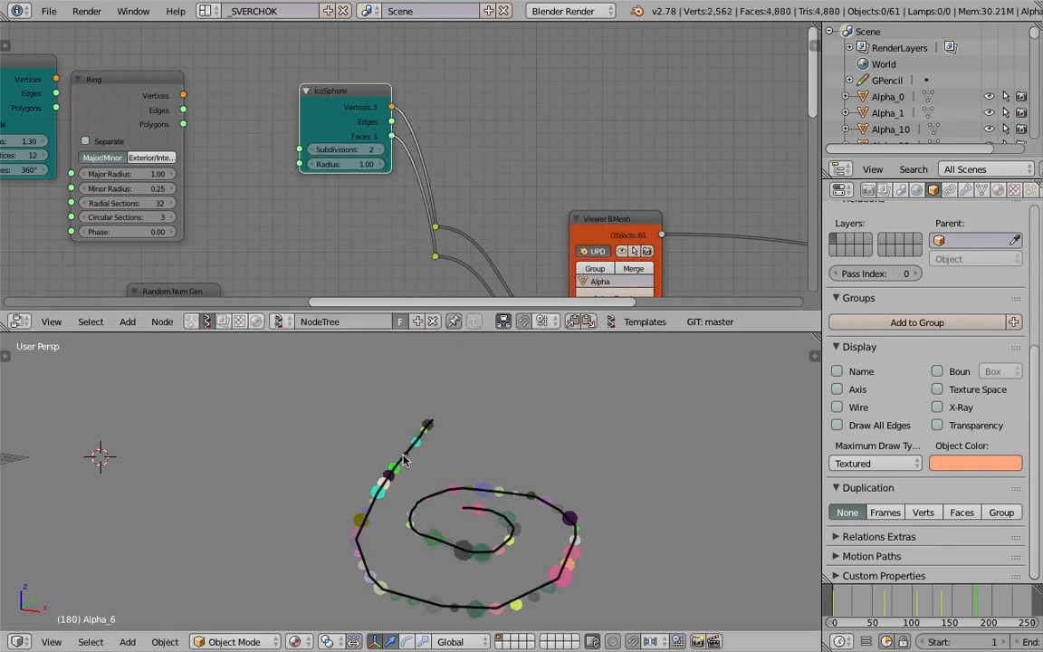
pyautogui.scroll(4, 403, 460)
pyautogui.moveTo(641, 260)
pyautogui.mouseDown(button='middle')
pyautogui.moveTo(554, 217)
pyautogui.moveTo(198, 162)
pyautogui.mouseUp(button='middle')
pyautogui.moveTo(426, 507)
pyautogui.mouseDown(button='middle')
pyautogui.moveTo(498, 439)
pyautogui.moveTo(404, 507)
pyautogui.moveTo(347, 589)
pyautogui.mouseUp(button='middle')
# Step: Switch the 3D view to Material shading and view the spheres from another angle
pyautogui.press('z')
pyautogui.press('z')
pyautogui.click(300, 641)
pyautogui.click(333, 567)
pyautogui.moveTo(299, 516)
pyautogui.mouseDown(button='middle')
pyautogui.moveTo(362, 507)
pyautogui.moveTo(448, 522)
pyautogui.mouseUp(button='middle')
pyautogui.click(448, 523)
pyautogui.scroll(-3, 407, 477)
pyautogui.scroll(-4, 411, 201)
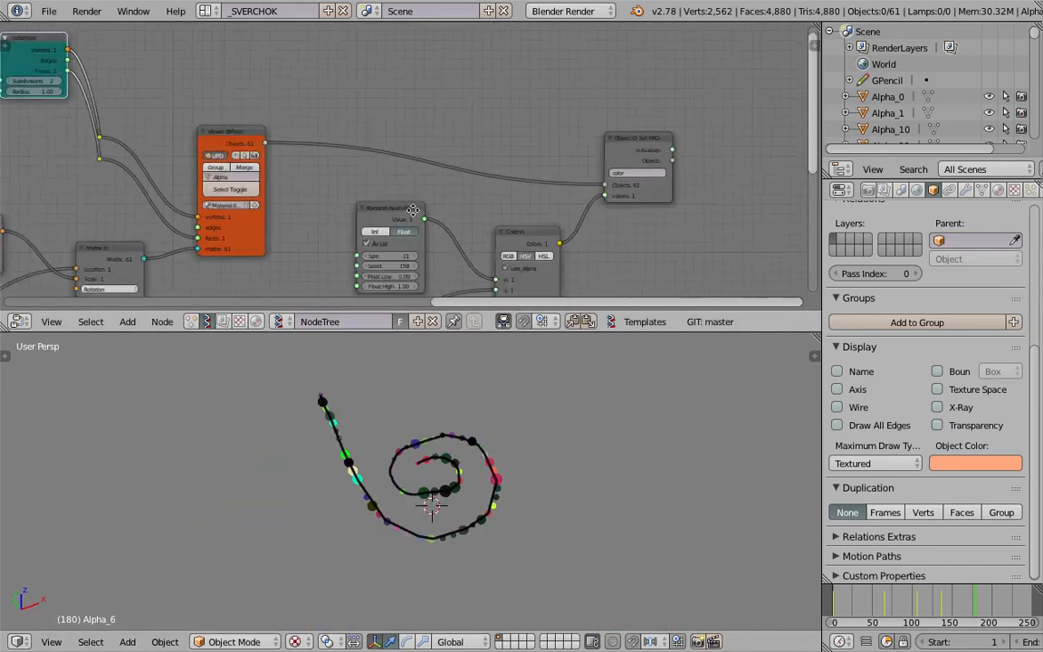
# Step: Tidy the layout of the color nodes following Viewer BMesh
pyautogui.moveTo(494, 152); pyautogui.dragTo(577, 167, button='middle')
pyautogui.moveTo(566, 157); pyautogui.dragTo(553, 144)
pyautogui.moveTo(460, 140); pyautogui.dragTo(441, 126)
pyautogui.moveTo(417, 147); pyautogui.dragTo(458, 143, button='middle')
pyautogui.press('g')
pyautogui.moveTo(452, 204); pyautogui.dragTo(437, 196)
pyautogui.moveTo(532, 225); pyautogui.dragTo(509, 226)
pyautogui.moveTo(432, 130); pyautogui.dragTo(460, 131, button='middle')
pyautogui.moveTo(497, 118); pyautogui.dragTo(529, 129)
# Step: Arrange the Circle, Ring and IcoSphere nodes clear of the rest of the tree and save the file
pyautogui.scroll(-3, 310, 152)
pyautogui.moveTo(365, 155); pyautogui.dragTo(422, 152, button='middle')
pyautogui.scroll(-2, 412, 175)
pyautogui.moveTo(373, 187)
pyautogui.mouseDown(button='middle')
pyautogui.moveTo(419, 185)
pyautogui.moveTo(392, 182)
pyautogui.mouseUp(button='middle')
pyautogui.scroll(-3, 419, 186)
pyautogui.scroll(3, 363, 196)
pyautogui.moveTo(593, 242); pyautogui.dragTo(418, 219)
pyautogui.scroll(1, 356, 91)
pyautogui.scroll(1, 356, 91)
pyautogui.moveTo(356, 91); pyautogui.dragTo(359, 170, button='middle')
pyautogui.moveTo(293, 104); pyautogui.dragTo(184, 68)
pyautogui.moveTo(356, 112); pyautogui.dragTo(286, 121)
pyautogui.moveTo(211, 62); pyautogui.dragTo(294, 36)
pyautogui.moveTo(468, 115); pyautogui.dragTo(414, 99)
pyautogui.hotkey('ctrl', 's')
# Step: Bring the whole node tree into view and make the node editor taller
pyautogui.click(477, 232)
pyautogui.moveTo(418, 497); pyautogui.dragTo(455, 447, button='middle')
pyautogui.scroll(5, 455, 446)
pyautogui.moveTo(401, 148); pyautogui.dragTo(401, 145, button='middle')
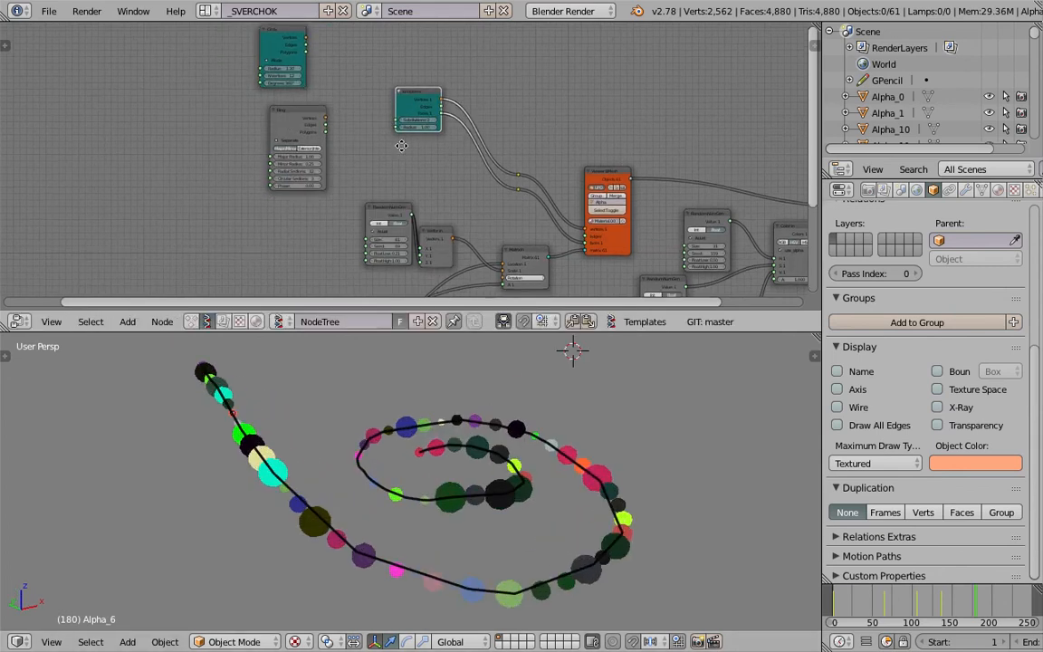
pyautogui.scroll(-4, 401, 145)
pyautogui.scroll(1, 454, 184)
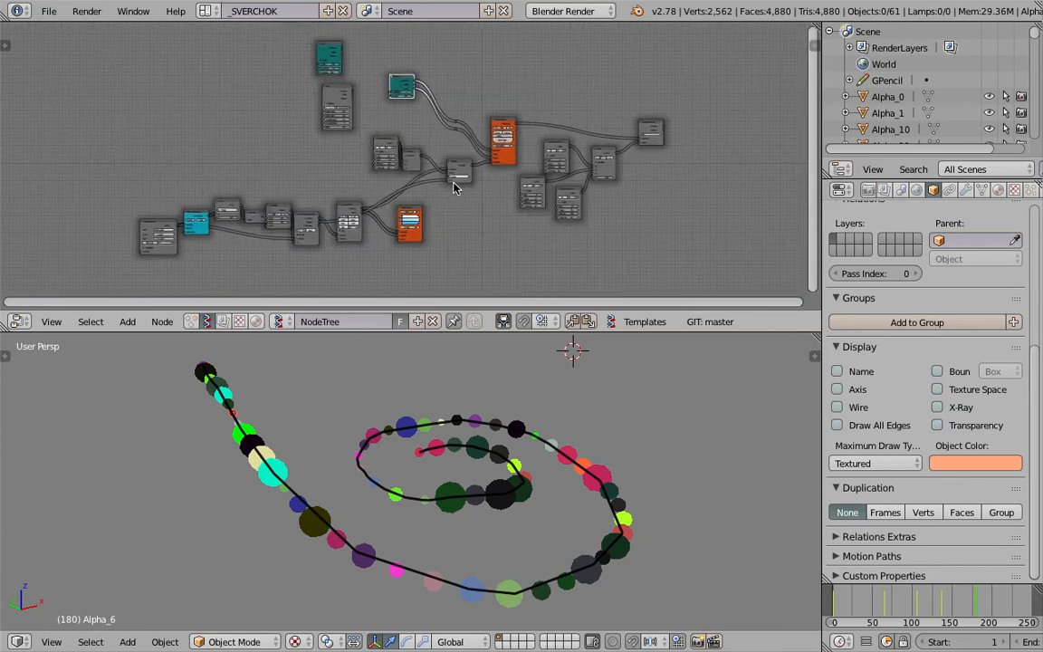
pyautogui.scroll(2, 456, 187)
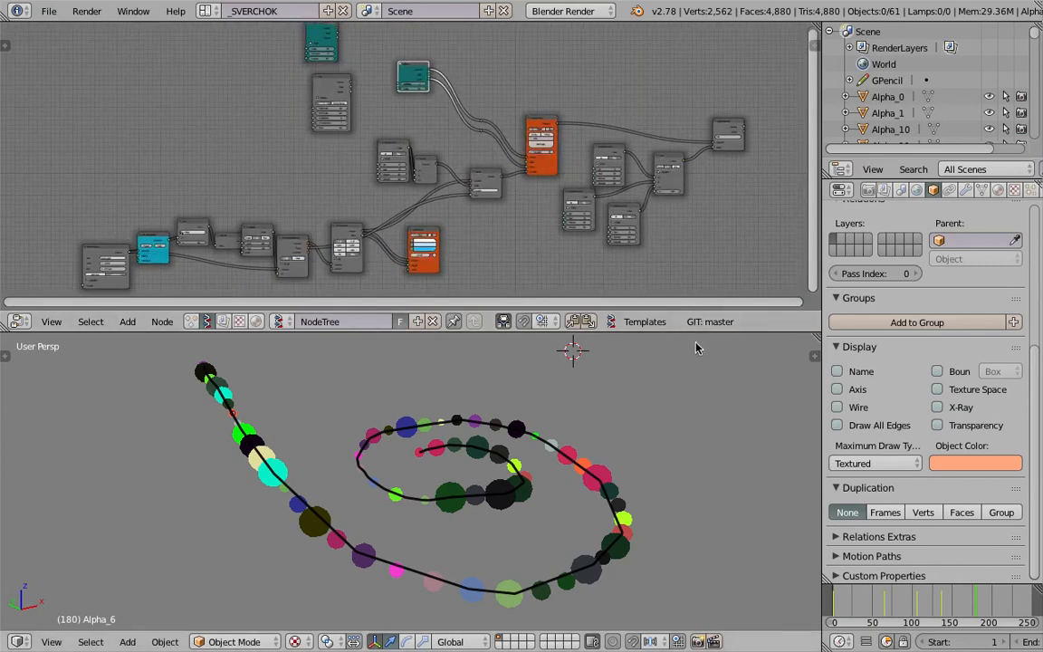
pyautogui.moveTo(627, 333); pyautogui.dragTo(626, 366)
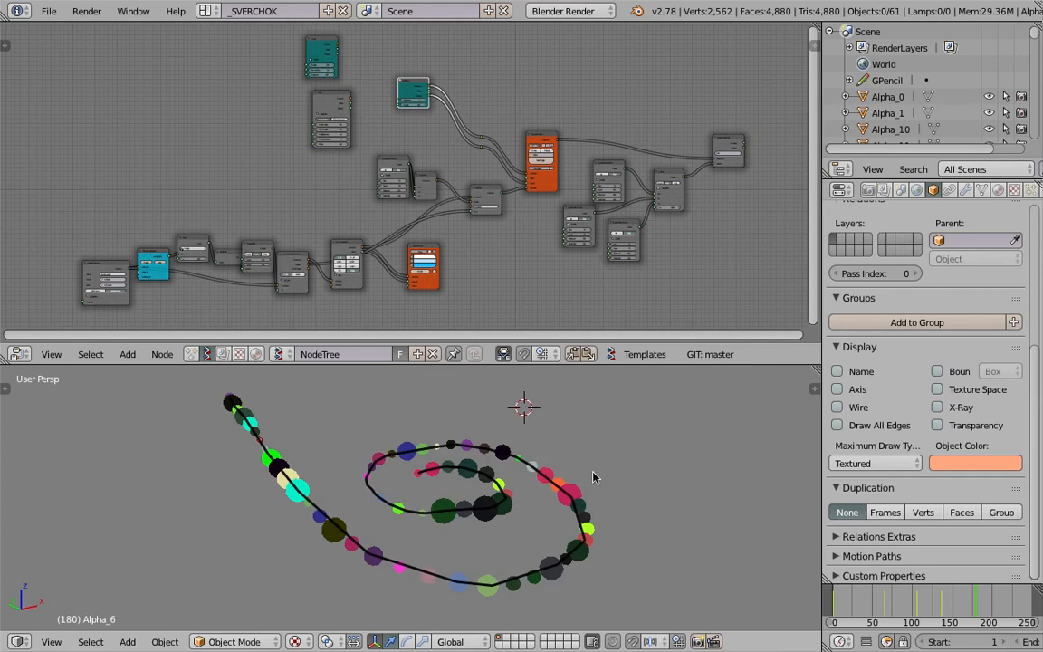
# Step: Select individual spheres along the stroke and inspect them from several angles
pyautogui.rightClick(567, 492)
pyautogui.scroll(3, 573, 491)
pyautogui.rightClick(471, 511)
pyautogui.rightClick(540, 508)
pyautogui.moveTo(517, 478); pyautogui.dragTo(469, 464, button='middle')
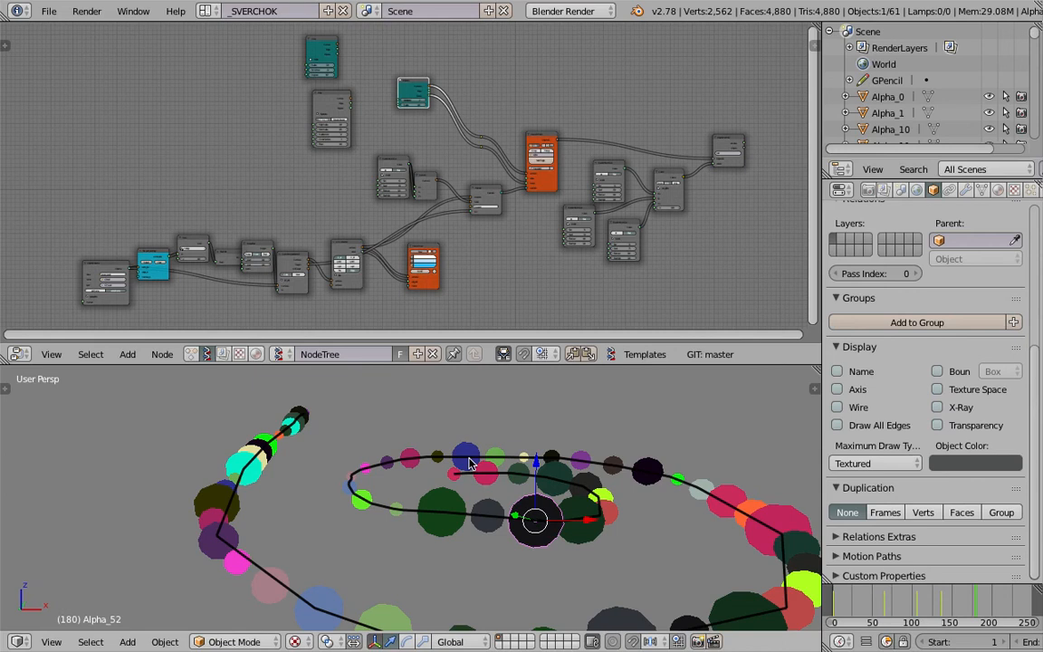
pyautogui.moveTo(572, 438); pyautogui.dragTo(608, 458, button='middle')
pyautogui.moveTo(474, 463); pyautogui.dragTo(342, 359, button='middle')
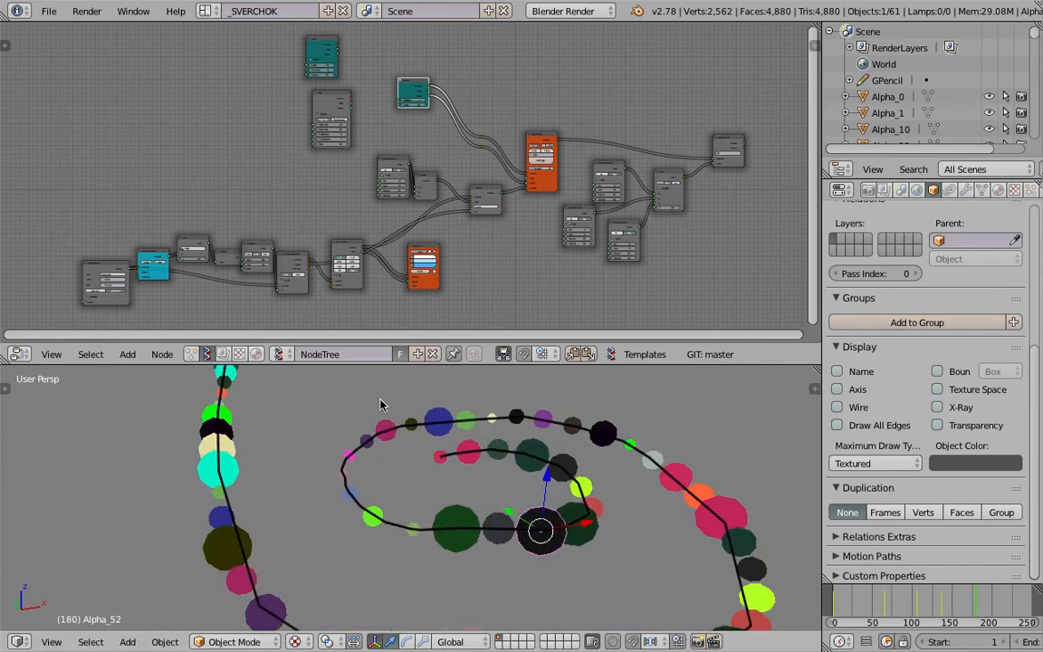
pyautogui.scroll(-2, 520, 273)
pyautogui.scroll(2, 521, 274)
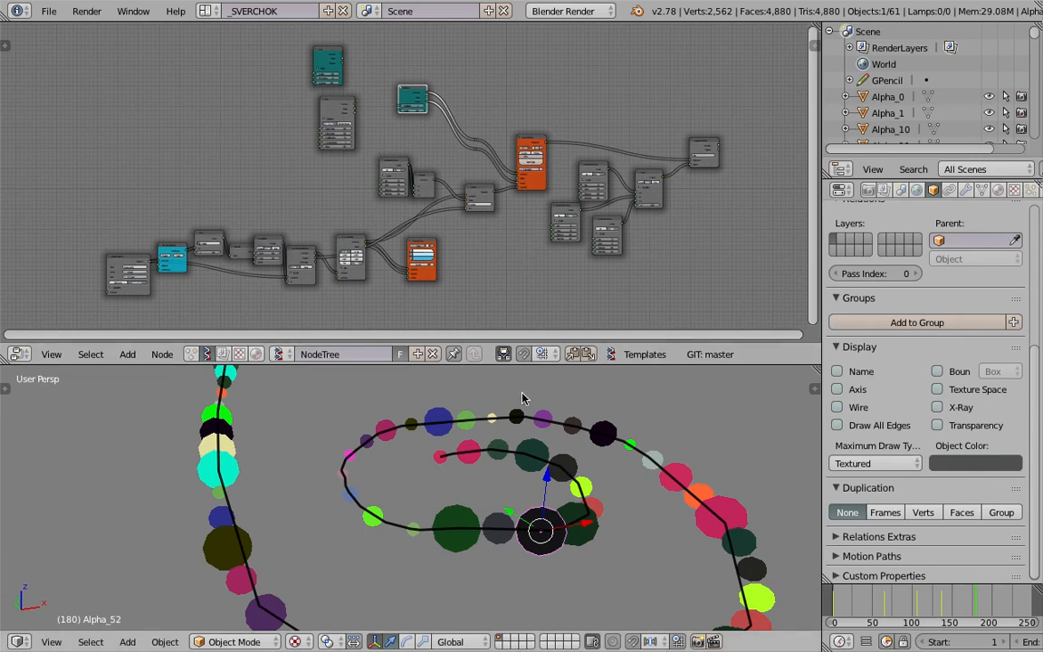
pyautogui.moveTo(521, 398); pyautogui.dragTo(493, 405, button='middle')
# Step: Widen the node editor and reposition the Viewer BMesh, Ring and scale Random Num Gen nodes
pyautogui.moveTo(458, 259); pyautogui.dragTo(463, 271, button='middle')
pyautogui.scroll(4, 463, 271)
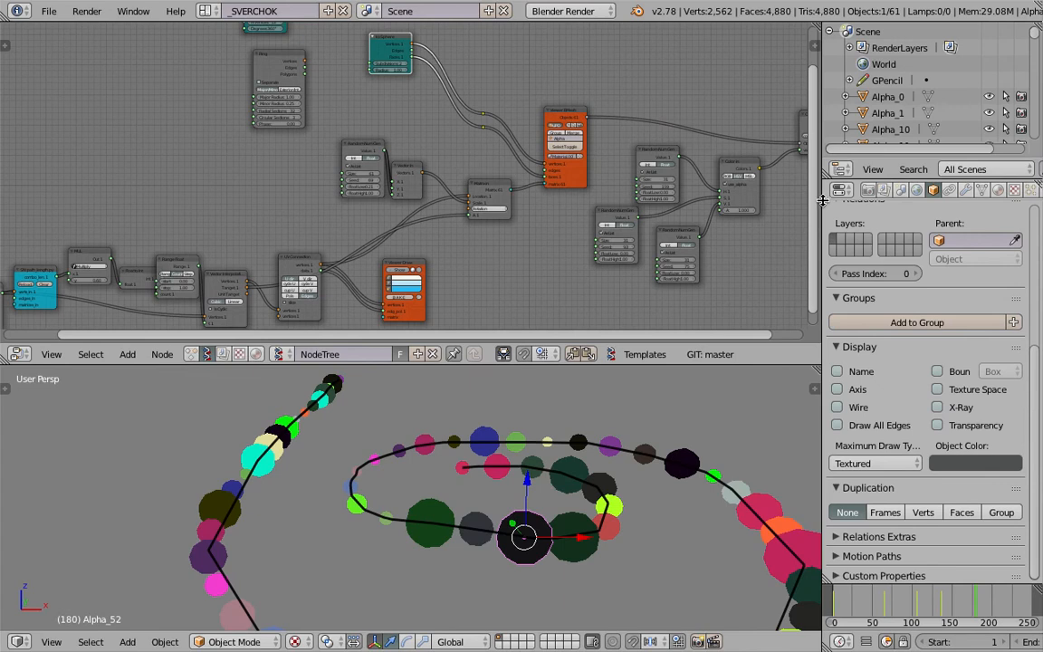
pyautogui.moveTo(822, 197); pyautogui.dragTo(845, 197)
pyautogui.moveTo(562, 201); pyautogui.dragTo(501, 222, button='middle')
pyautogui.moveTo(507, 131); pyautogui.dragTo(507, 117)
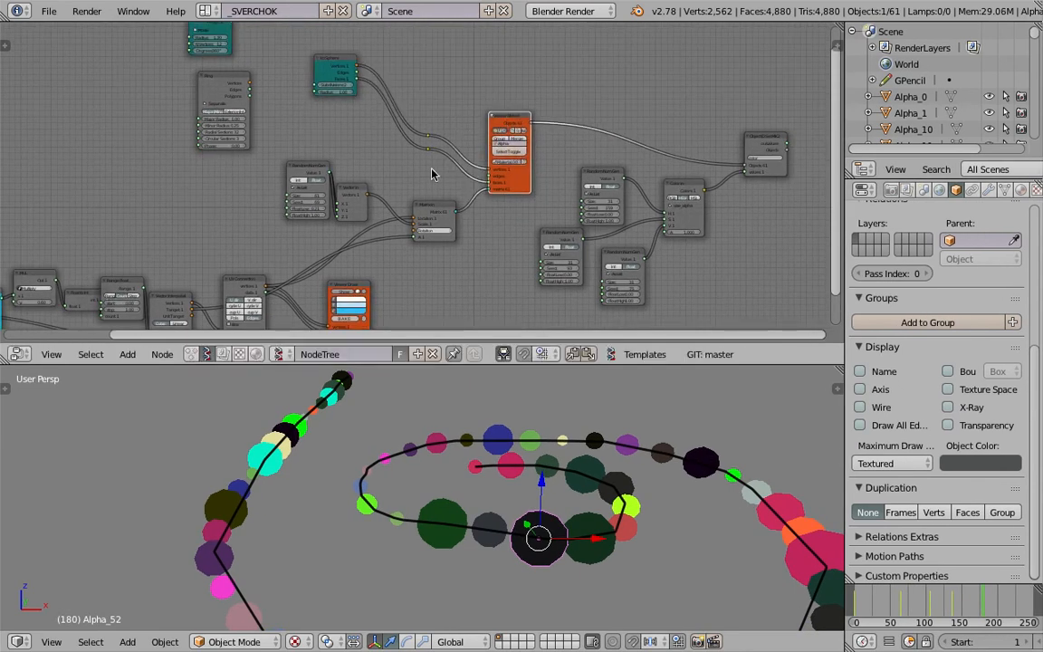
pyautogui.moveTo(289, 68); pyautogui.dragTo(304, 93, button='middle')
pyautogui.moveTo(240, 106); pyautogui.dragTo(220, 103)
pyautogui.moveTo(308, 191); pyautogui.dragTo(289, 191)
pyautogui.moveTo(435, 327); pyautogui.dragTo(434, 303, button='middle')
# Step: Examine the SV import/export options for the node tree, including Export to gist and Save Blend as Zip
pyautogui.click(348, 357)
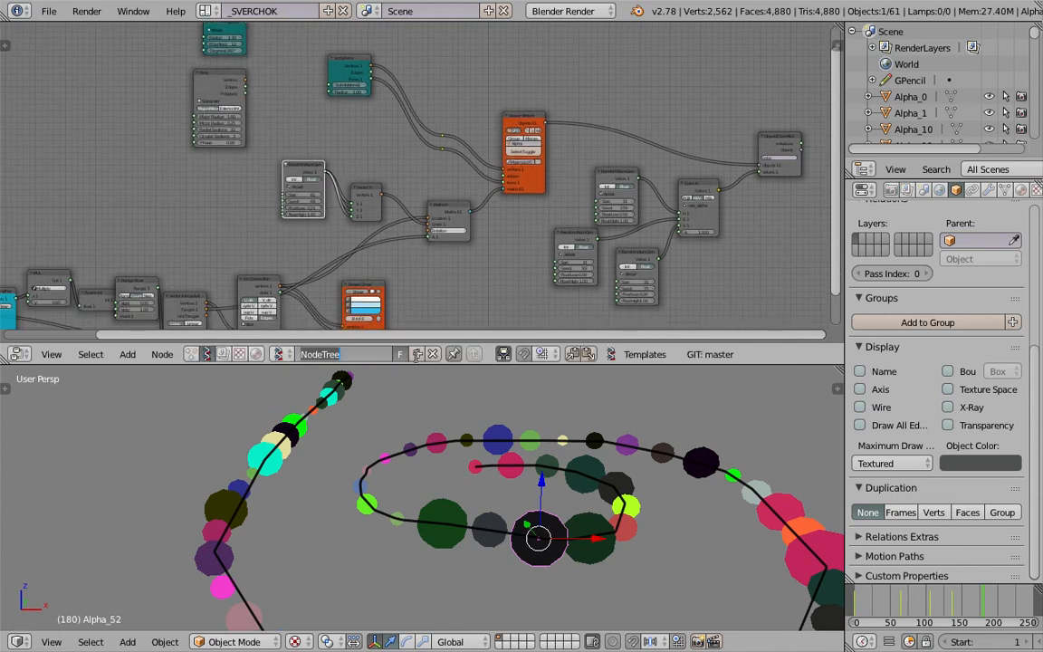
pyautogui.scroll(-3, 472, 274)
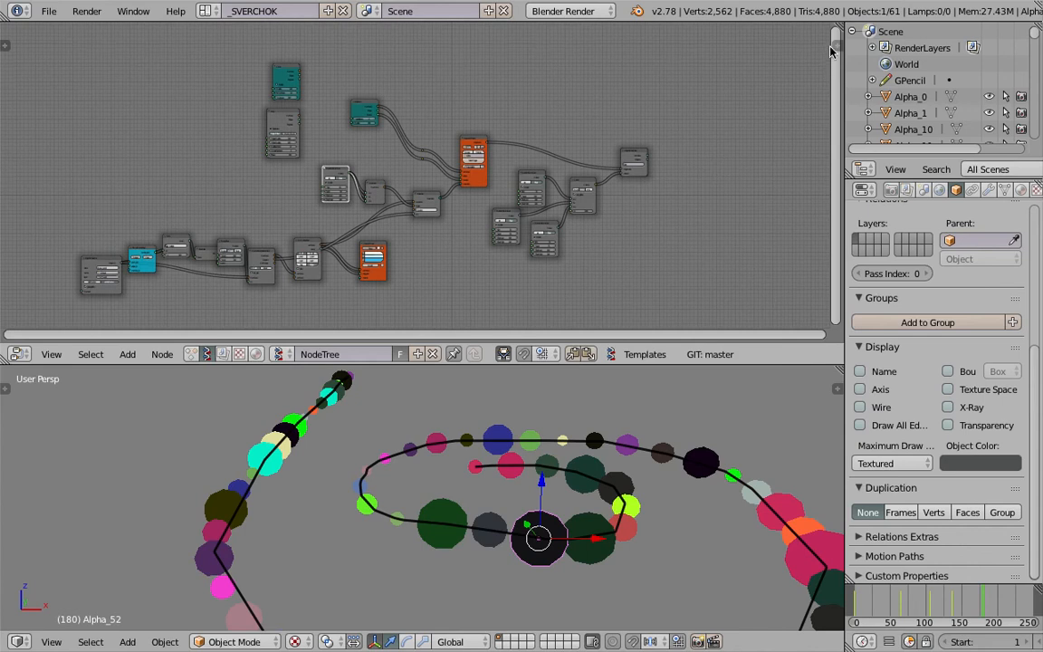
pyautogui.press('n')
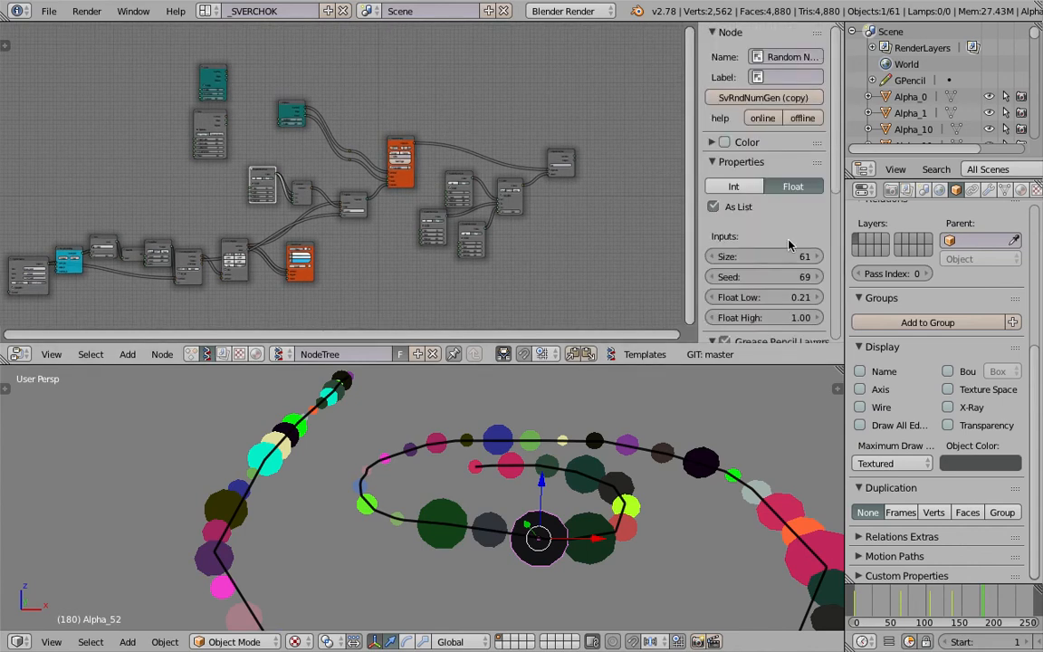
pyautogui.scroll(-6, 787, 240)
pyautogui.scroll(-2, 768, 231)
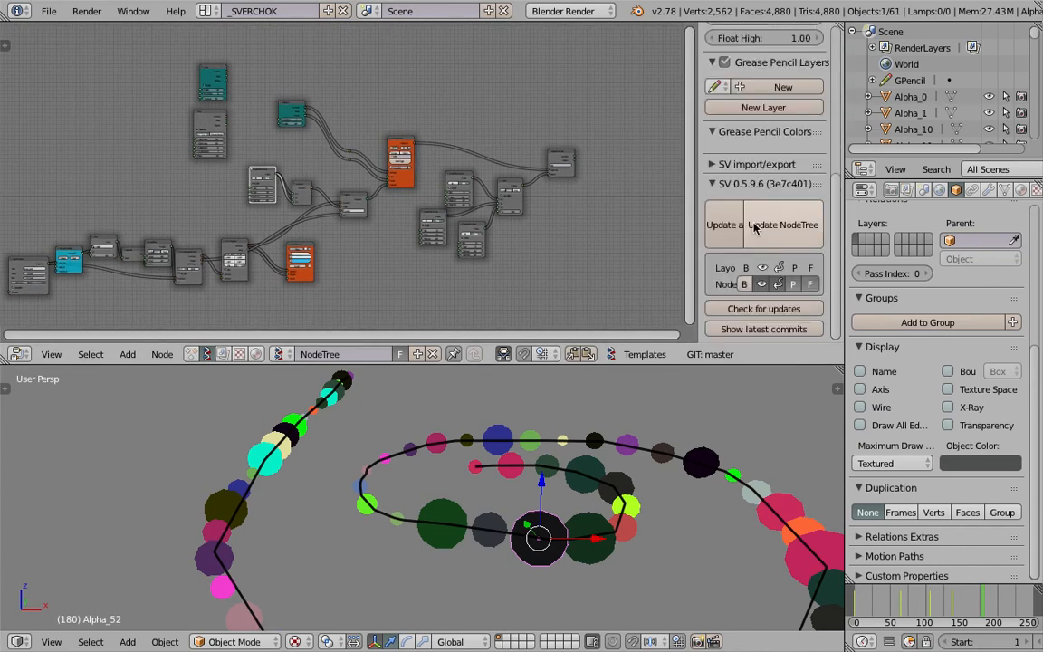
pyautogui.moveTo(697, 143); pyautogui.dragTo(641, 143)
pyautogui.click(697, 164)
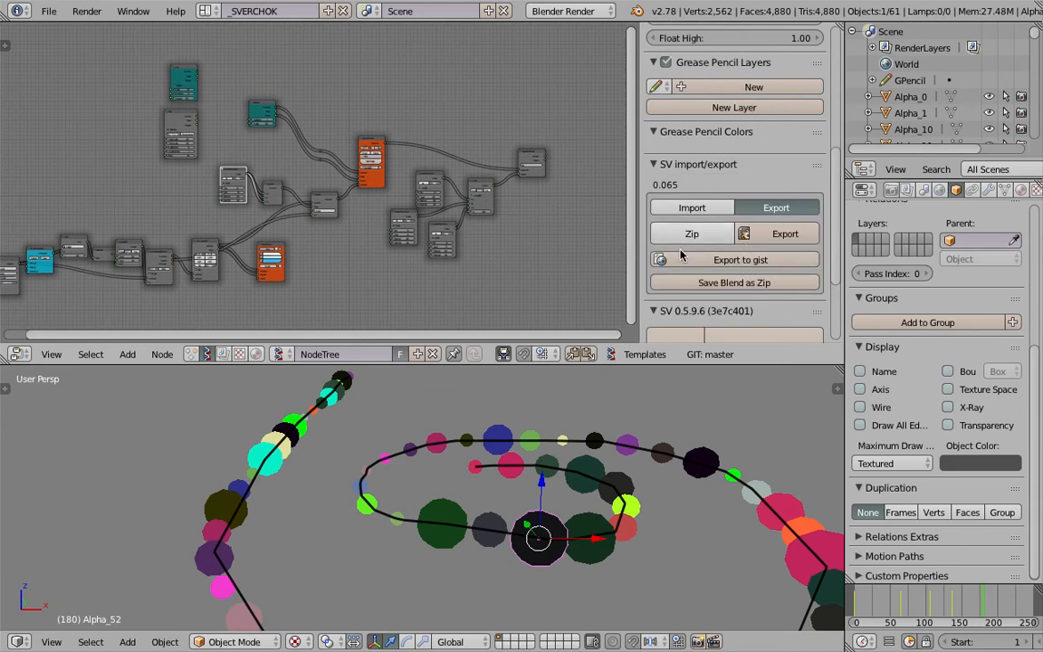
pyautogui.moveTo(329, 251); pyautogui.dragTo(474, 230, button='middle')
pyautogui.moveTo(641, 130); pyautogui.dragTo(815, 125)
pyautogui.moveTo(624, 102); pyautogui.dragTo(572, 122, button='middle')
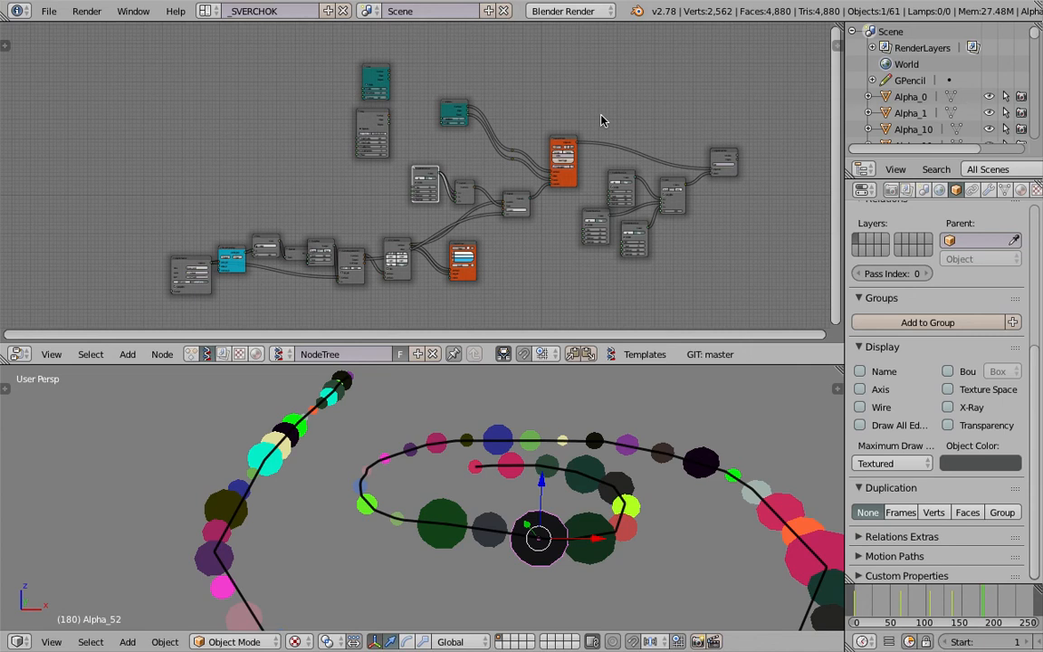
# Step: Move the Viewer Draw node farther from UV Connection and nudge the Matrix in node
pyautogui.scroll(5, 498, 163)
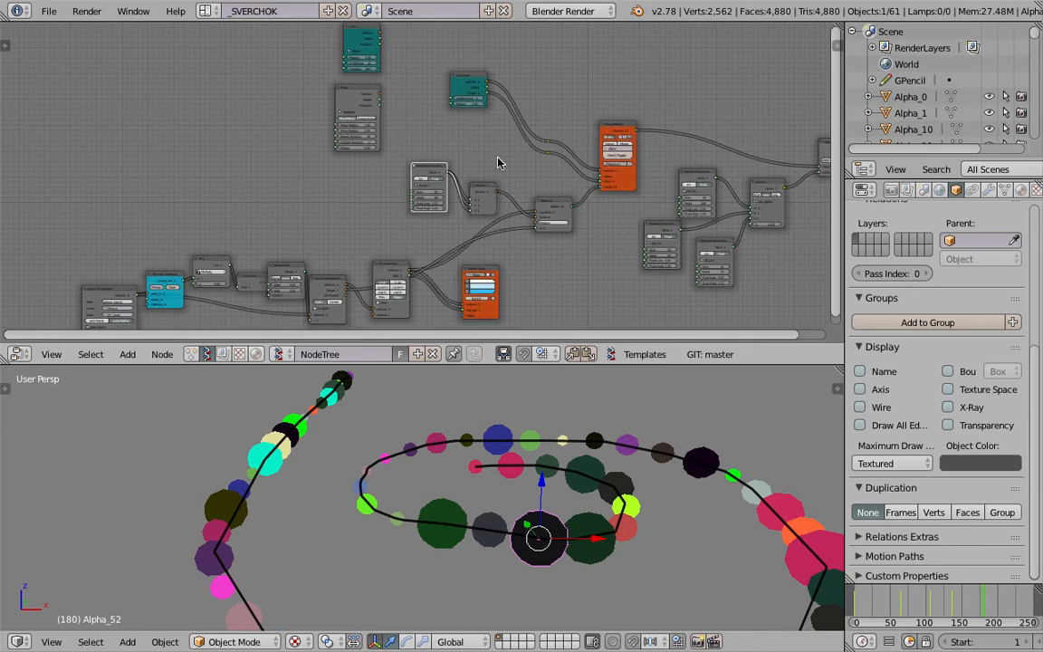
pyautogui.moveTo(454, 264); pyautogui.dragTo(482, 264)
pyautogui.moveTo(336, 252); pyautogui.dragTo(337, 240, button='middle')
pyautogui.scroll(3, 489, 207)
pyautogui.moveTo(489, 206); pyautogui.dragTo(259, 280, button='middle')
pyautogui.scroll(4, 390, 222)
pyautogui.moveTo(354, 225); pyautogui.dragTo(360, 218)
# Step: Adjust the Viewer BMesh node's position and move the Matrix in node closer to it
pyautogui.scroll(4, 494, 189)
pyautogui.moveTo(495, 186); pyautogui.dragTo(496, 225, button='middle')
pyautogui.scroll(-1, 375, 219)
pyautogui.scroll(-1, 452, 213)
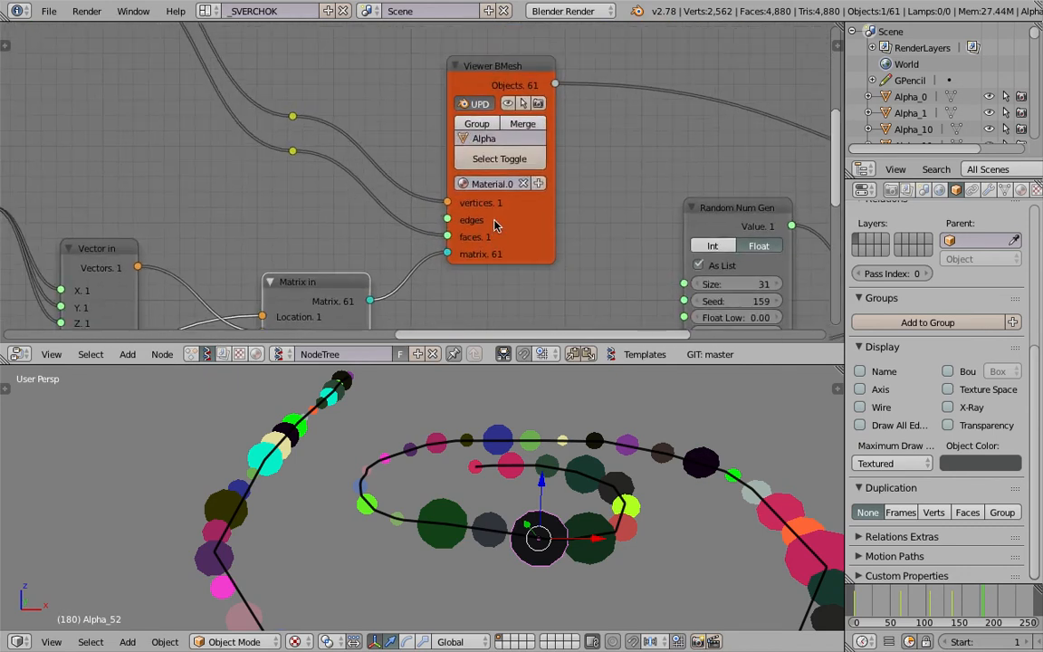
pyautogui.scroll(1, 494, 227)
pyautogui.moveTo(444, 82); pyautogui.dragTo(438, 84)
pyautogui.moveTo(417, 226); pyautogui.dragTo(448, 154, button='middle')
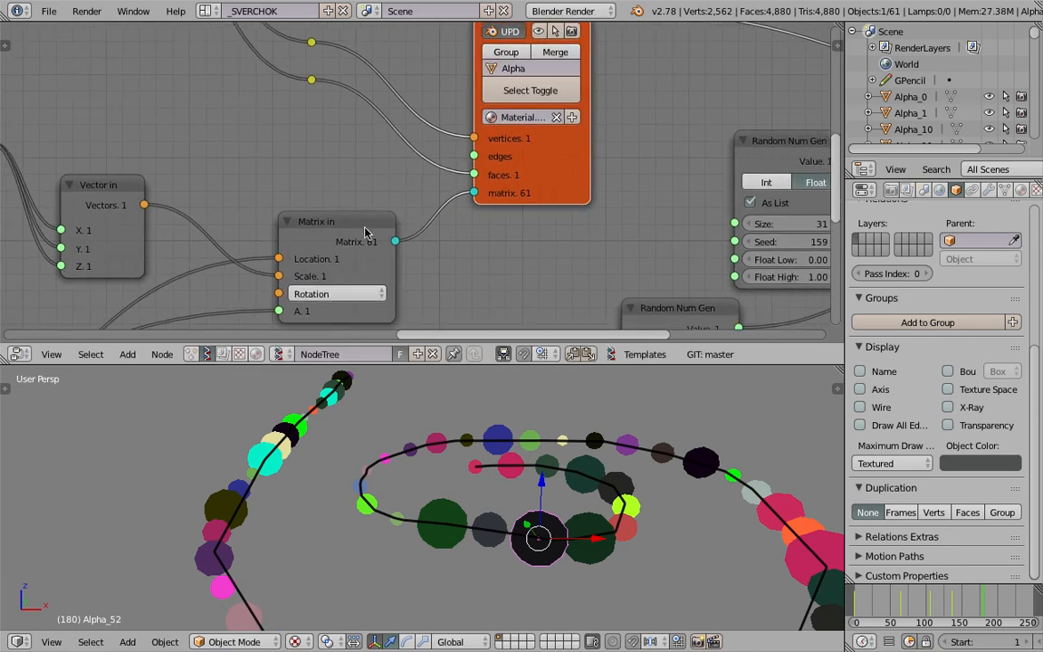
pyautogui.moveTo(364, 232); pyautogui.dragTo(381, 224)
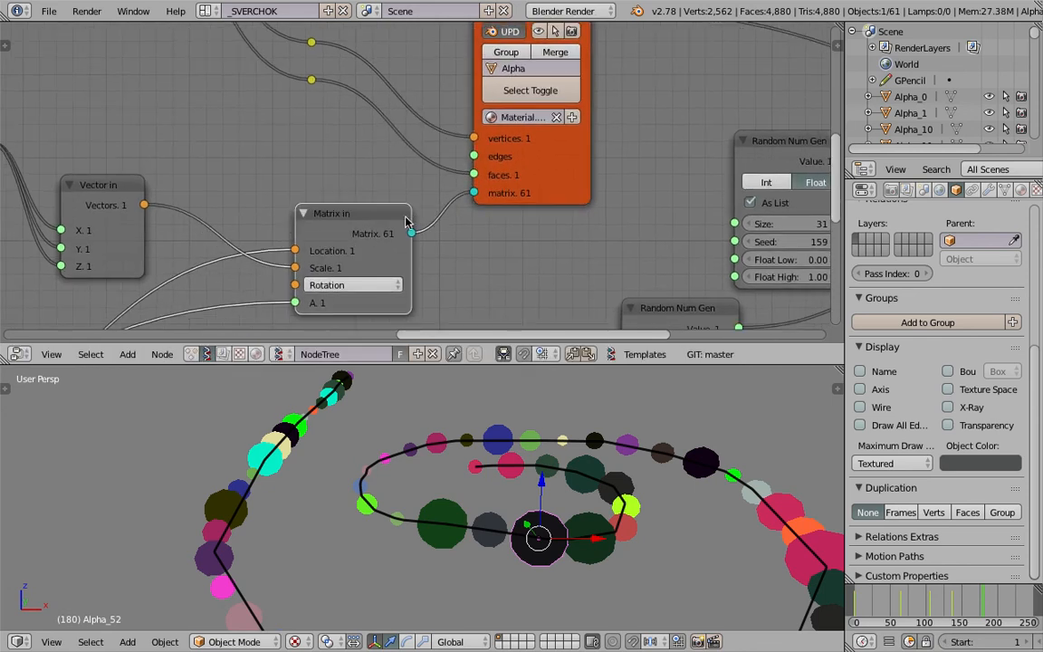
# Step: Look over the color and scale nodes, the spheres on the stroke and the list of generated objects
pyautogui.scroll(-1, 407, 219)
pyautogui.scroll(-3, 534, 167)
pyautogui.moveTo(611, 141); pyautogui.dragTo(393, 161, button='middle')
pyautogui.scroll(-4, 399, 519)
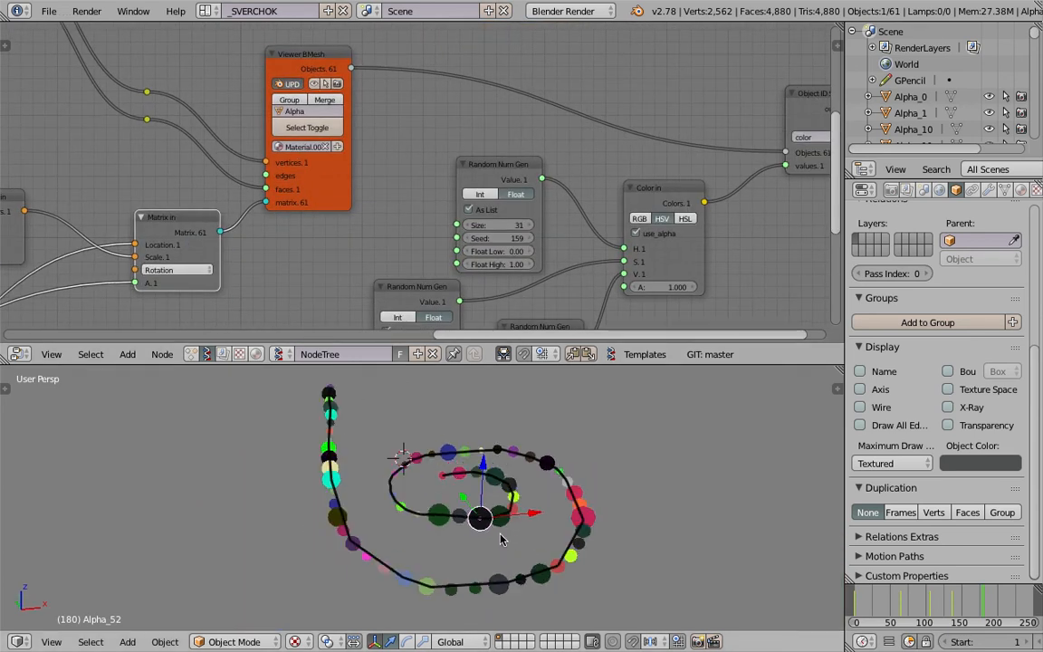
pyautogui.moveTo(526, 543); pyautogui.dragTo(563, 588, button='middle')
pyautogui.scroll(-5, 408, 171)
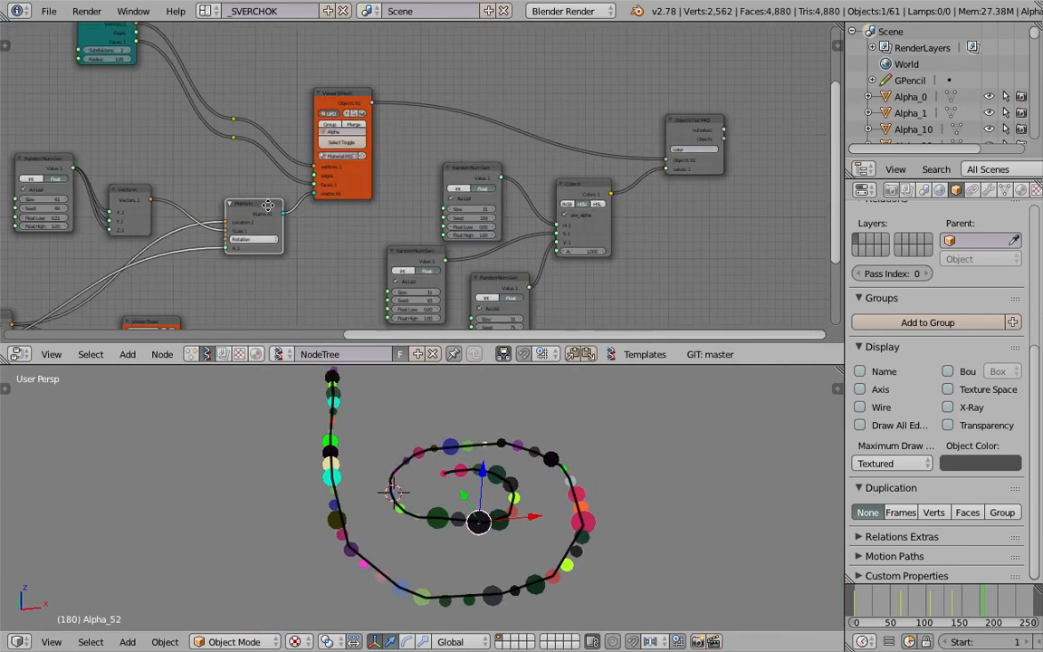
pyautogui.moveTo(408, 170); pyautogui.dragTo(566, 144, button='middle')
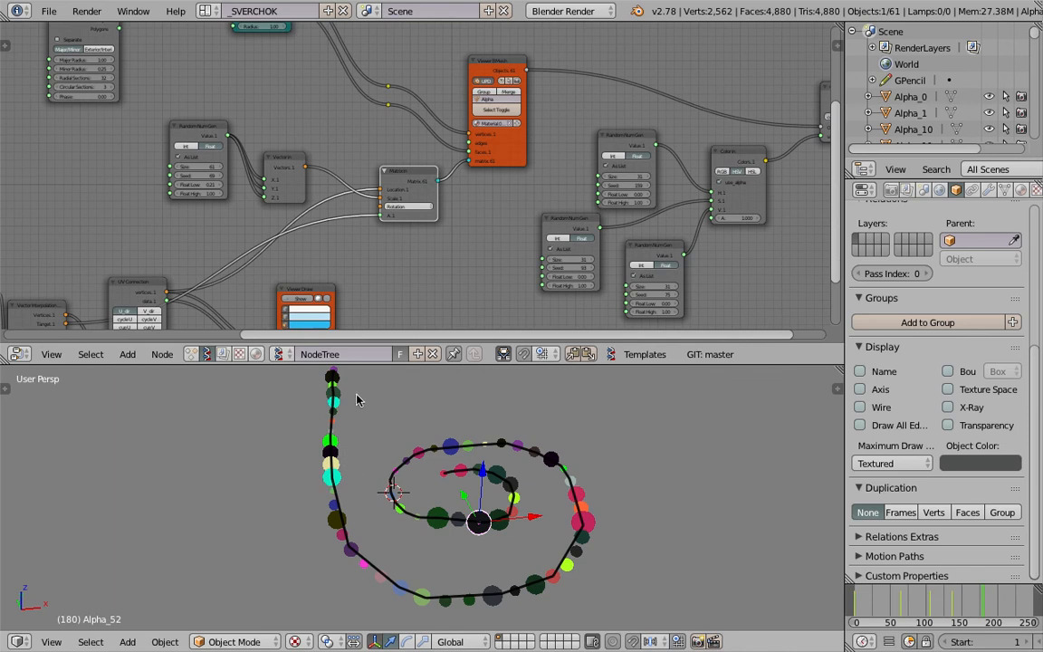
pyautogui.scroll(-8, 1030, 68)
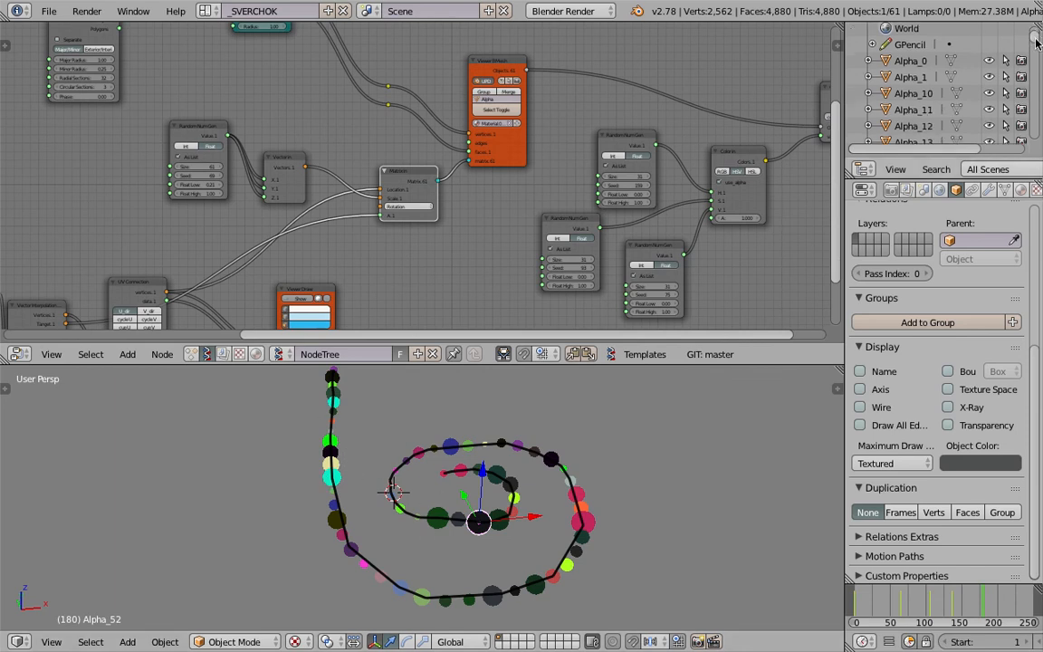
pyautogui.scroll(15, 1033, 86)
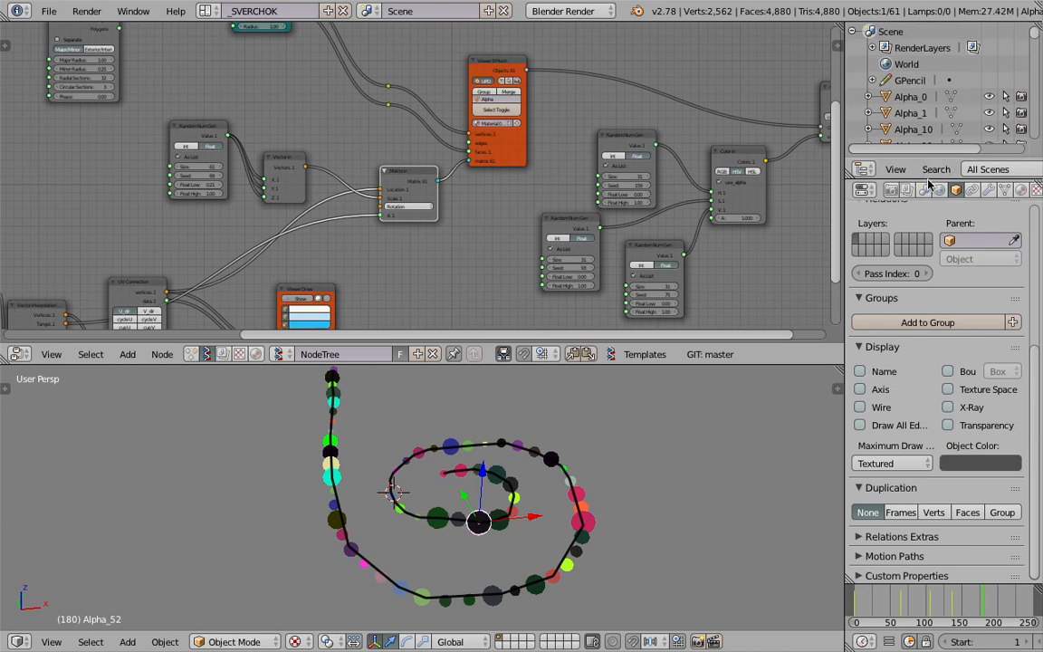
# Step: Enlarge the object list's area downward and widen the column holding the object list and object properties
pyautogui.moveTo(928, 180); pyautogui.dragTo(928, 237)
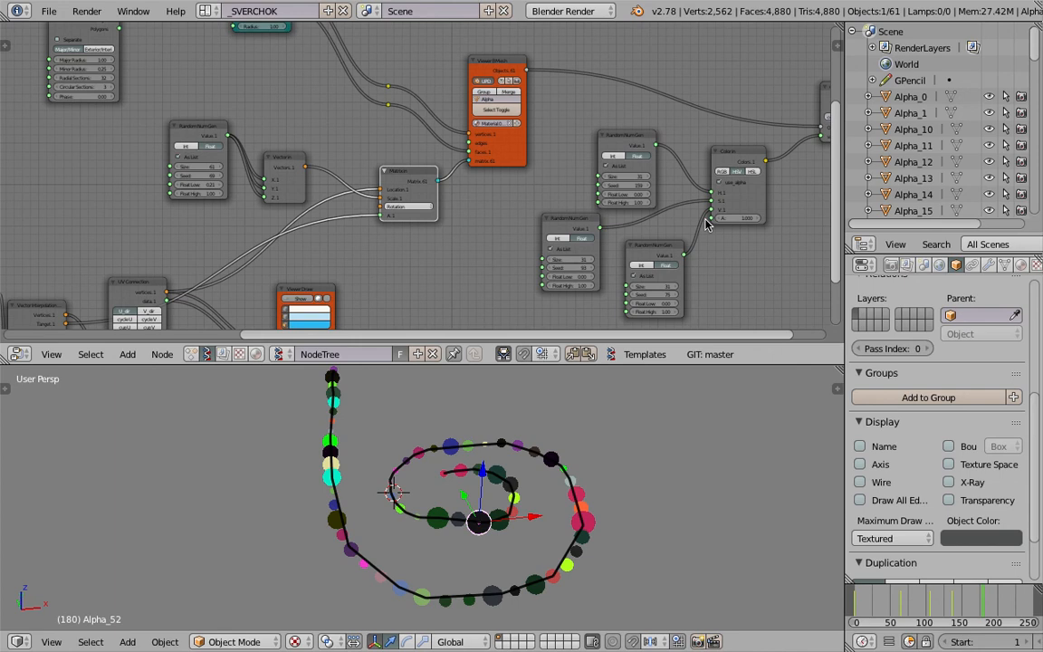
pyautogui.click(383, 433)
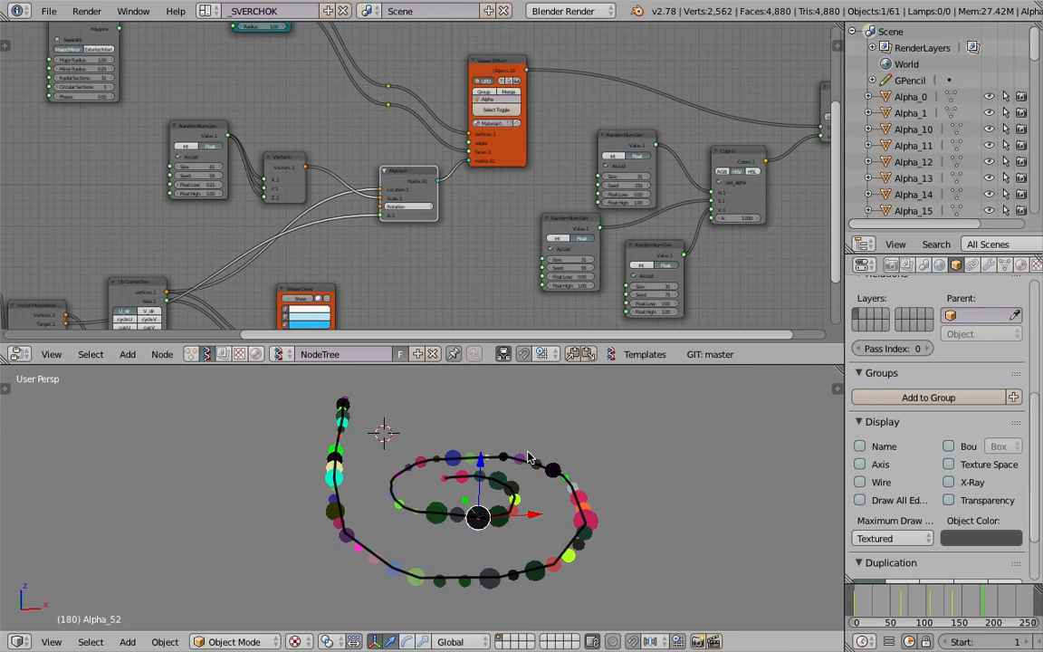
pyautogui.moveTo(478, 453); pyautogui.dragTo(489, 506, button='middle')
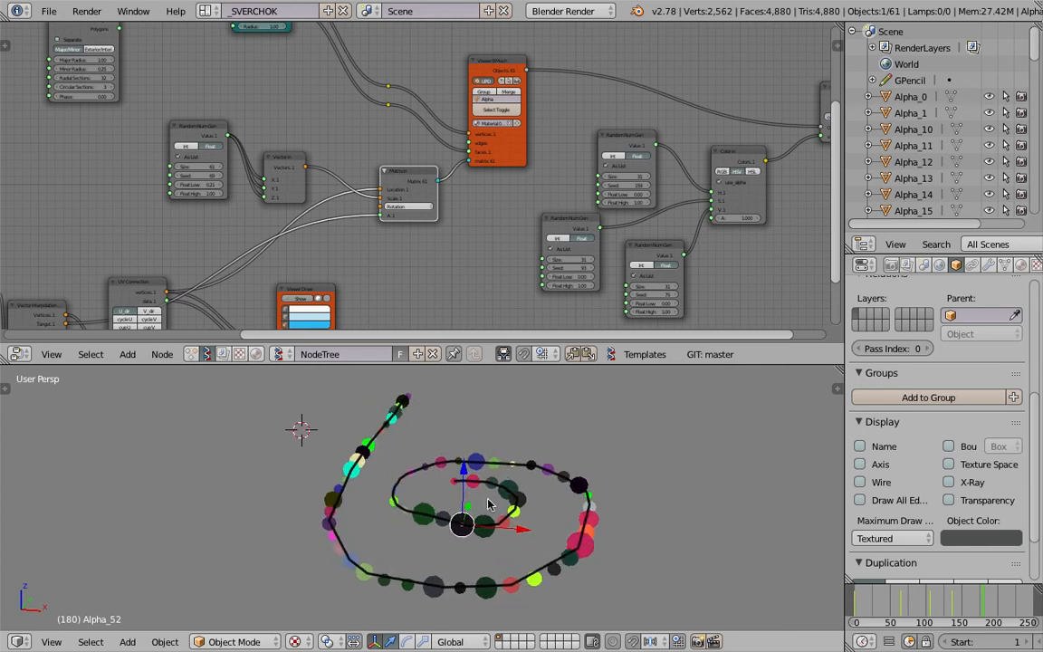
pyautogui.scroll(3, 488, 505)
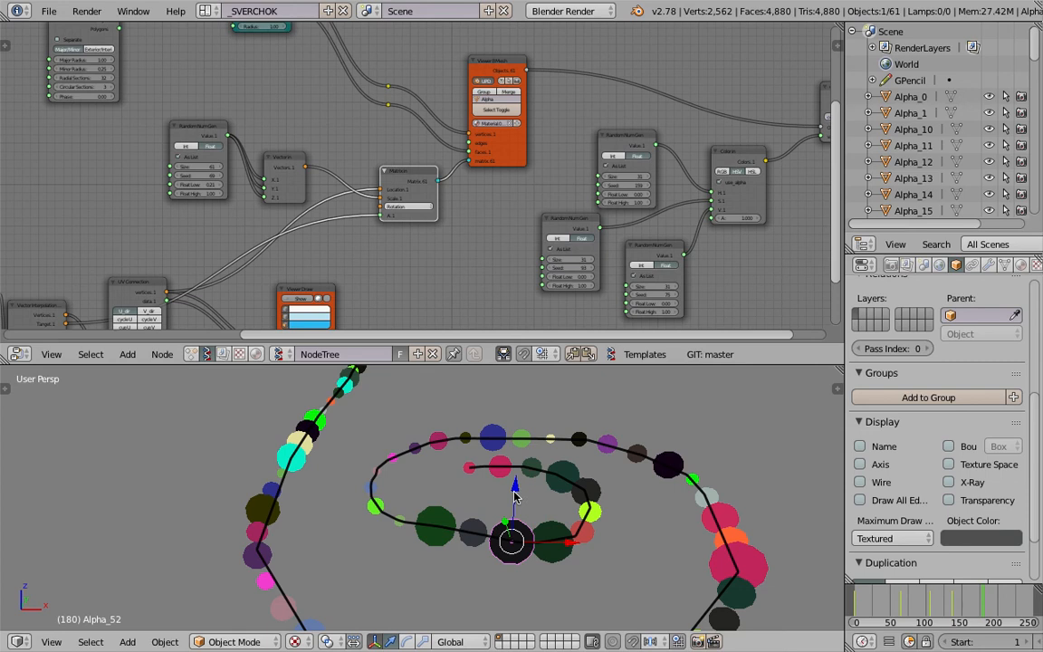
pyautogui.scroll(-3, 514, 496)
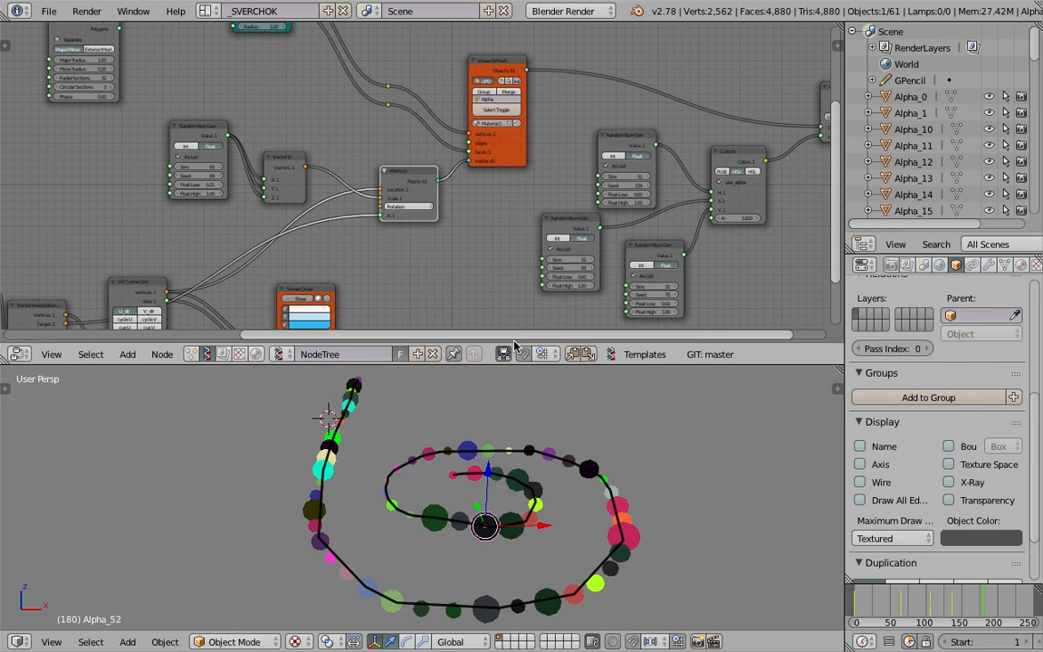
pyautogui.scroll(-3, 489, 225)
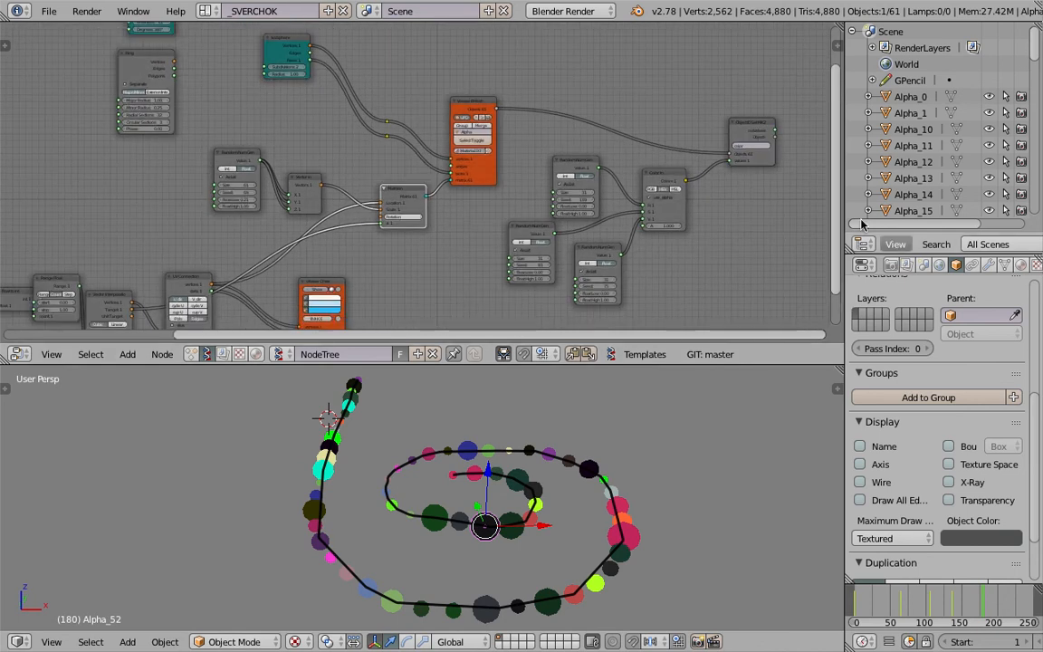
pyautogui.moveTo(843, 222); pyautogui.dragTo(789, 222)
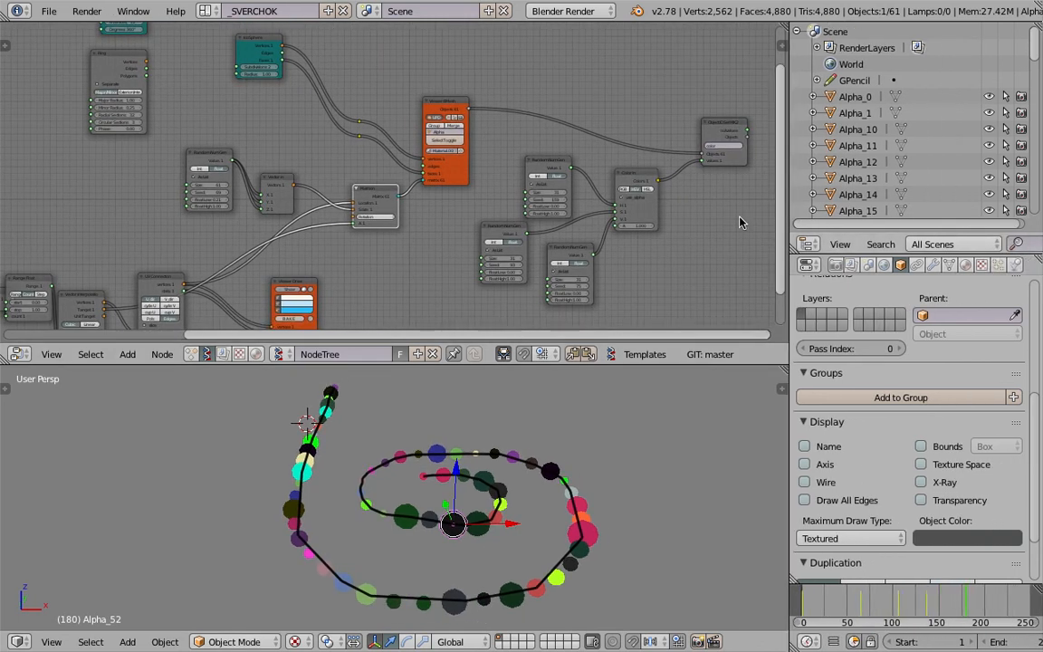
# Step: Examine the colored spheres along the spiral stroke from several angles and look over the node tree
pyautogui.scroll(-1, 721, 222)
pyautogui.moveTo(599, 581); pyautogui.dragTo(536, 583, button='middle')
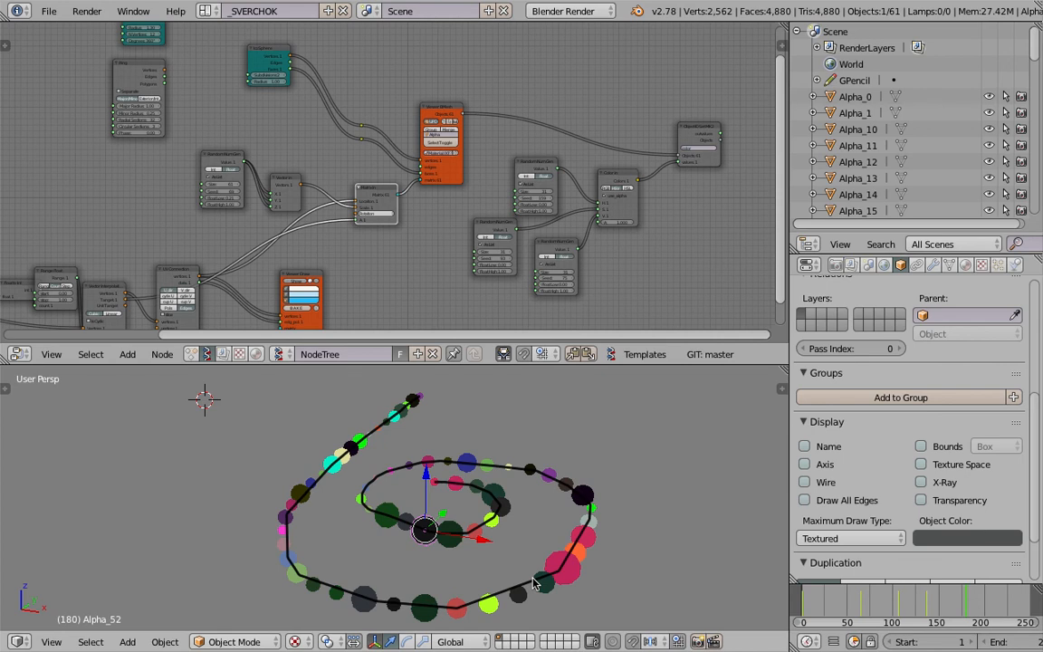
pyautogui.moveTo(433, 587); pyautogui.dragTo(528, 508, button='middle')
pyautogui.scroll(2, 534, 263)
pyautogui.scroll(-4, 489, 257)
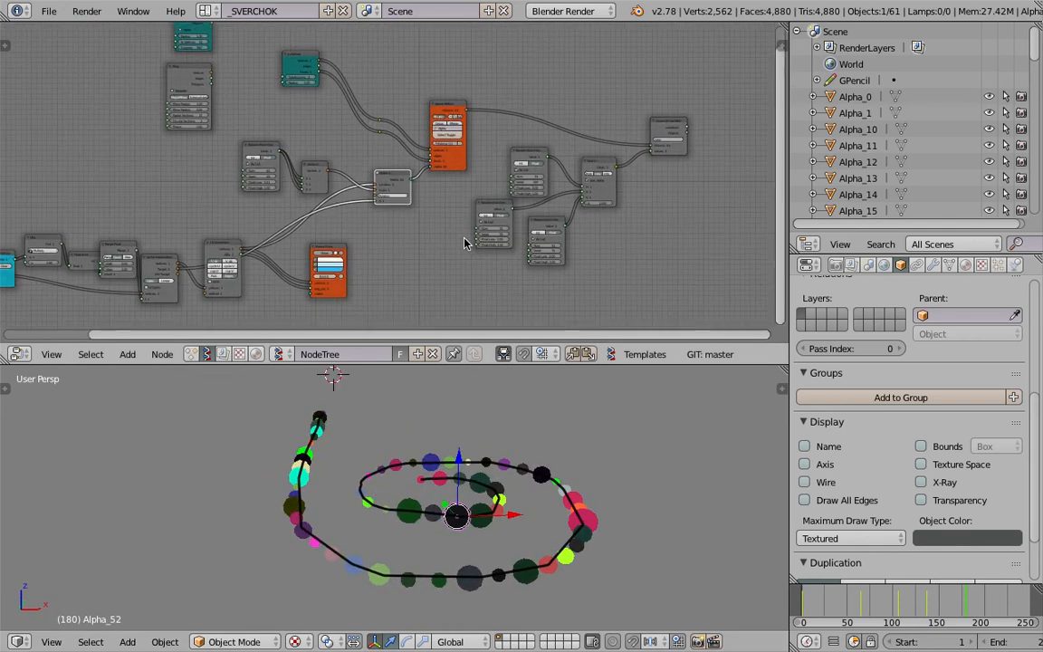